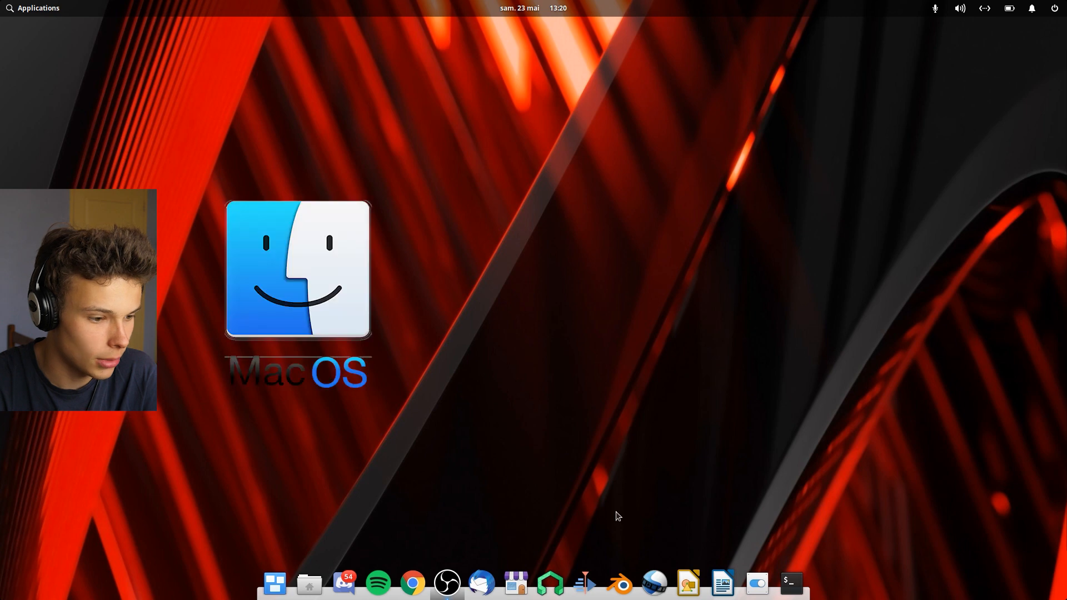
# Step: Open Kdenlive and set the interface style to Fusion
pyautogui.click(585, 583)
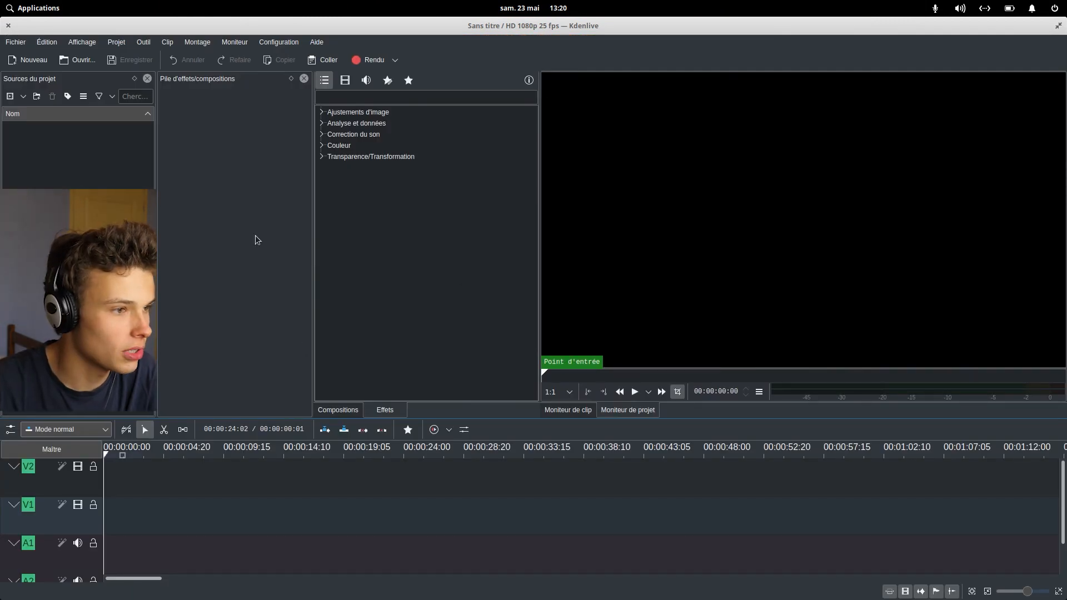
pyautogui.click(279, 42)
pyautogui.moveTo(423, 101)
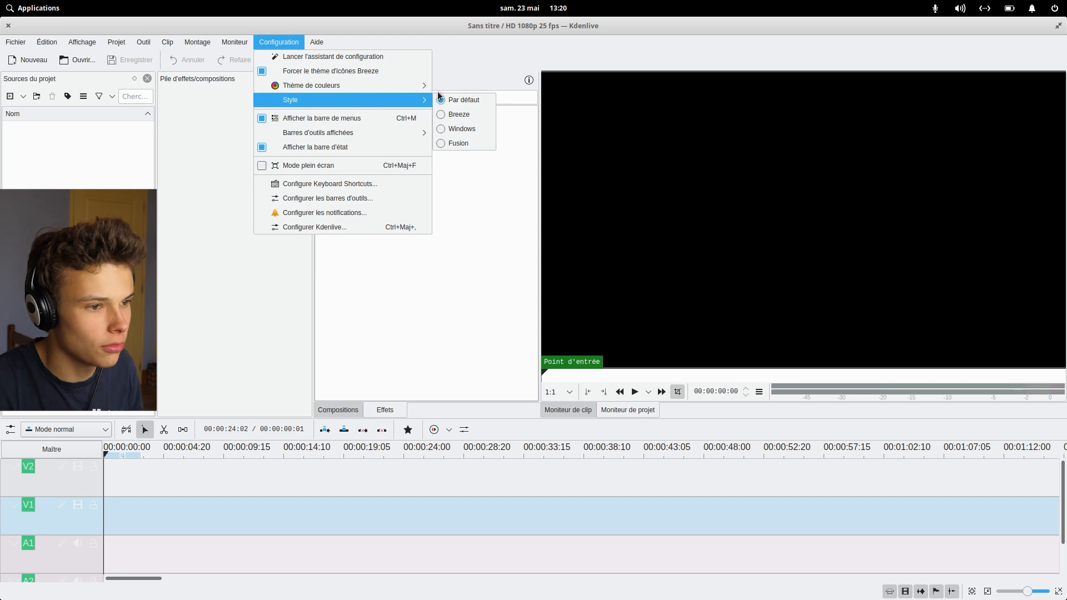
pyautogui.click(473, 144)
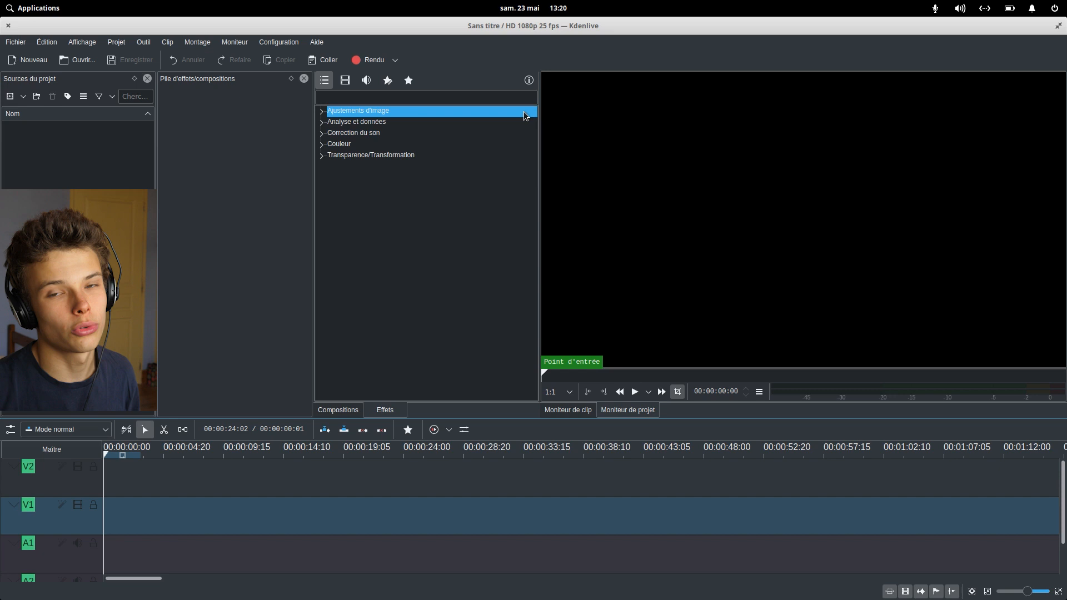
pyautogui.moveTo(549, 25)
pyautogui.mouseDown()
pyautogui.moveTo(548, 68)
pyautogui.moveTo(551, 8)
pyautogui.mouseUp()
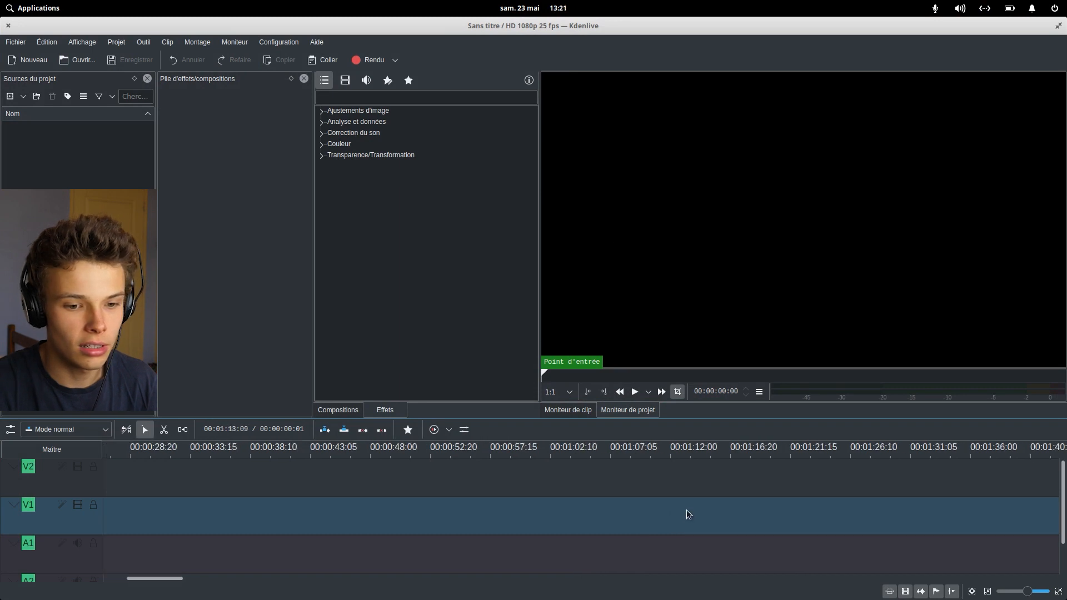
pyautogui.hscroll(3, 685, 509)
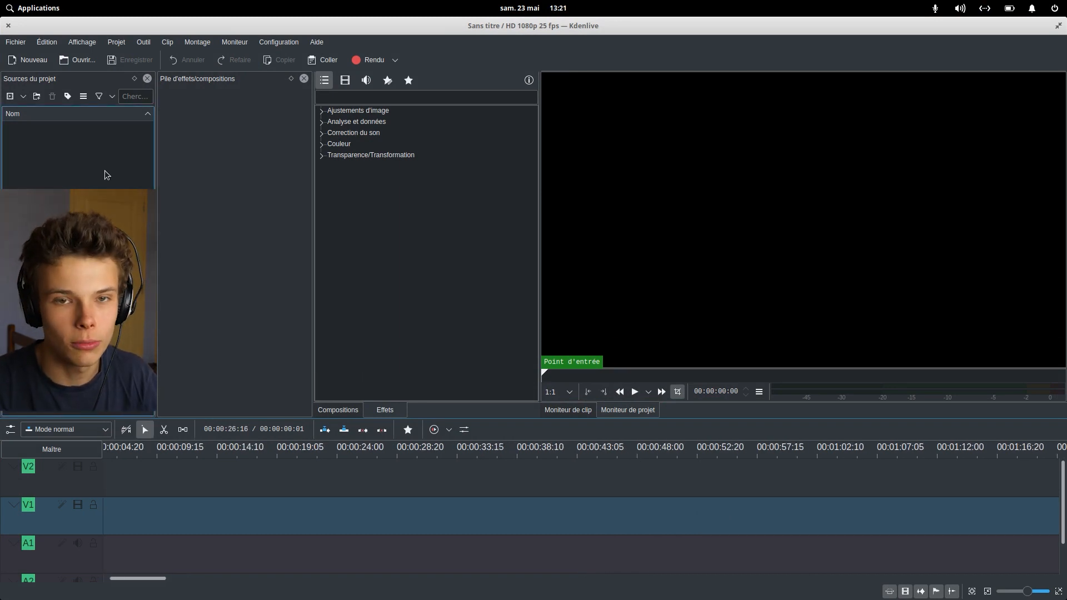
pyautogui.doubleClick(53, 173)
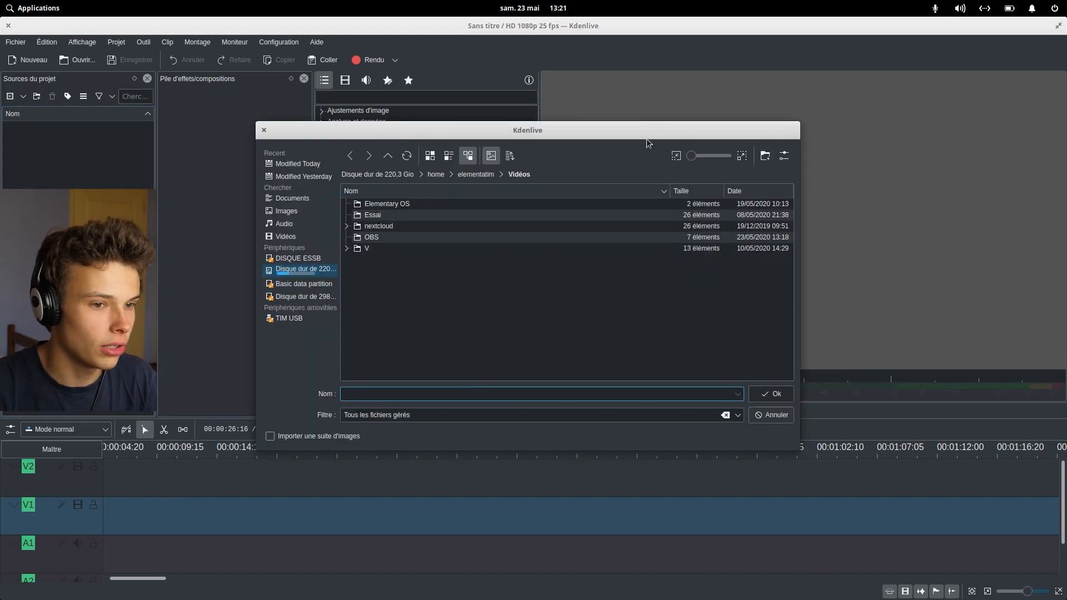
pyautogui.click(266, 132)
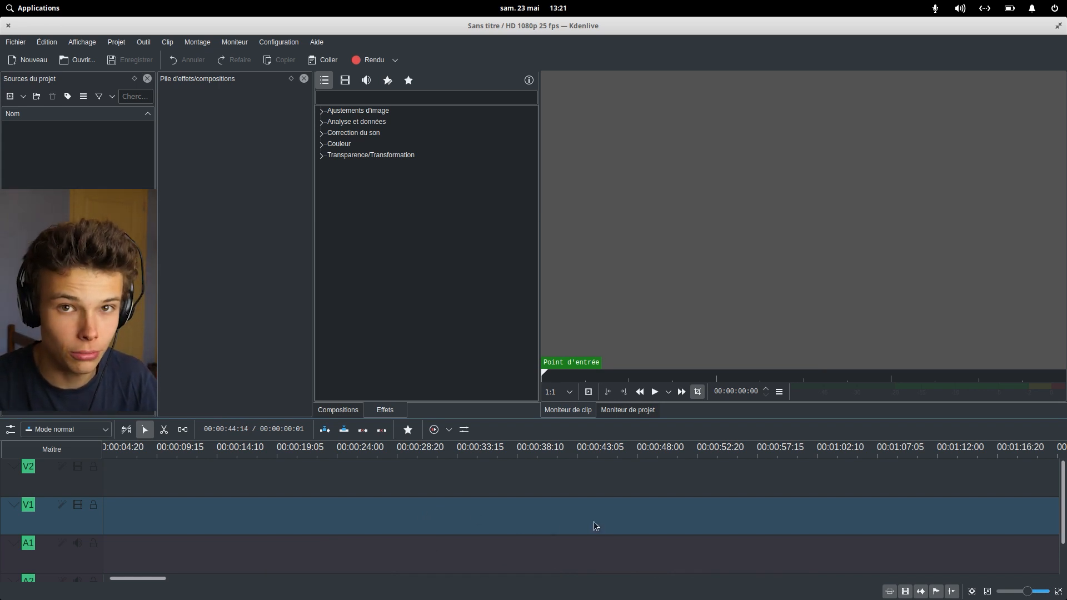
# Step: Look over the empty timeline and the list of available compositions, and return to the effects list
pyautogui.hscroll(5, 593, 528)
pyautogui.hscroll(8, 589, 535)
pyautogui.hscroll(-15, 587, 533)
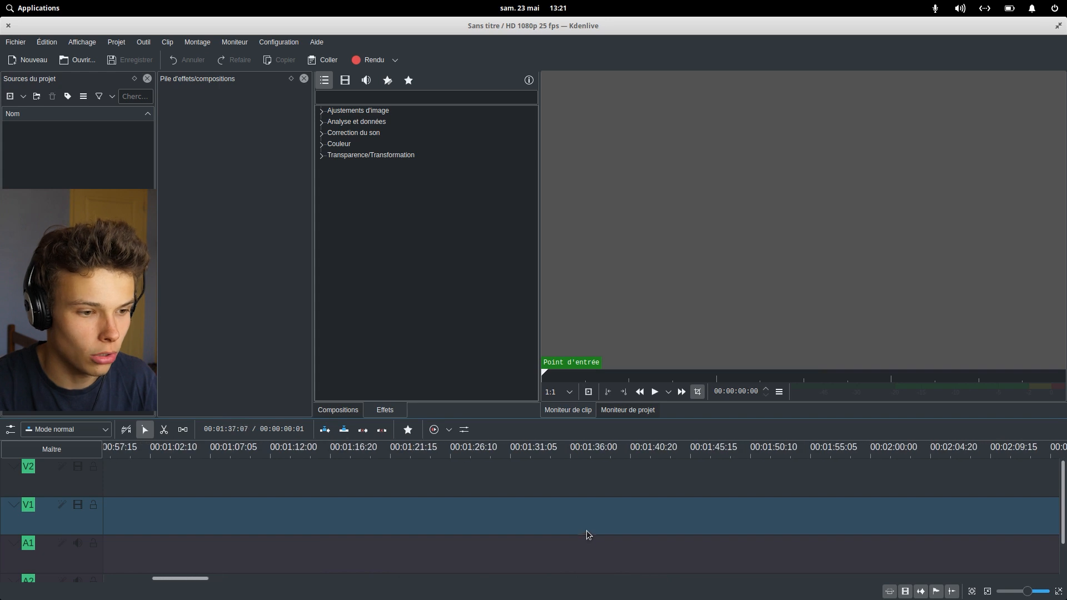
pyautogui.click(338, 410)
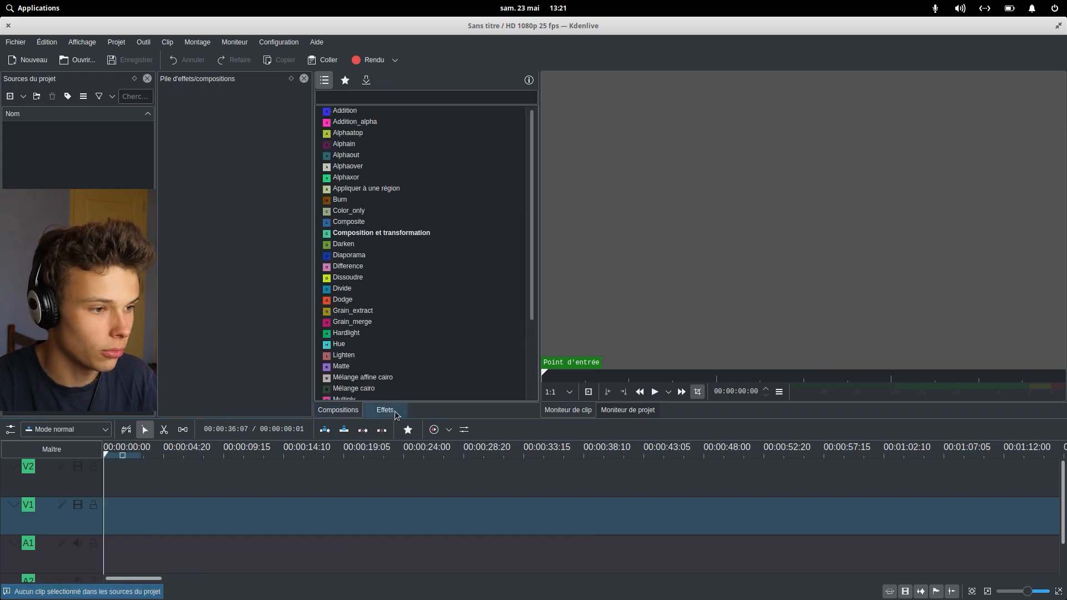
pyautogui.scroll(-3, 428, 193)
pyautogui.scroll(4, 451, 361)
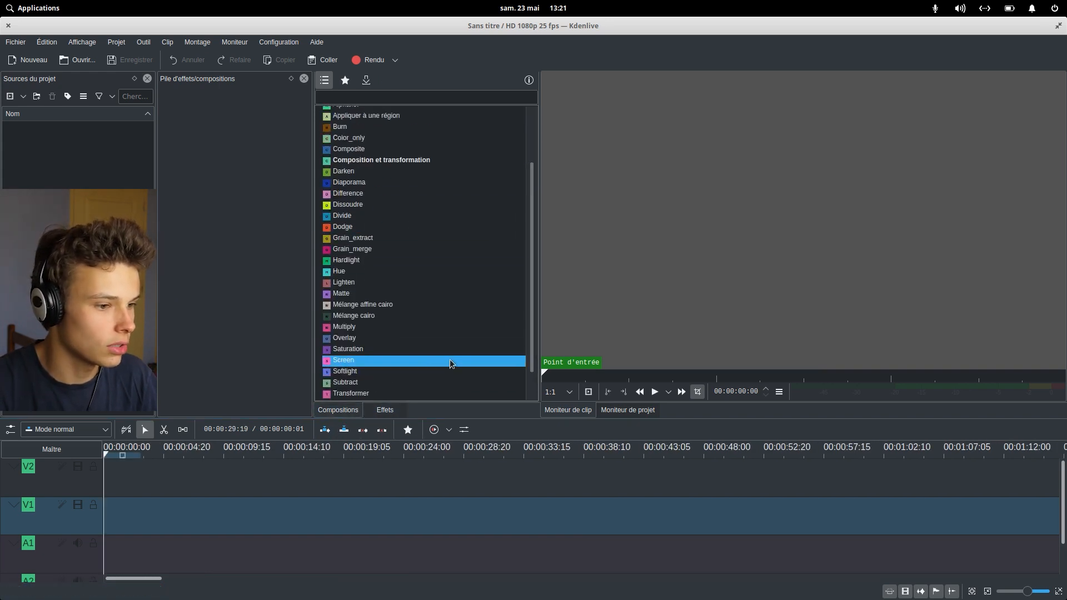
pyautogui.click(394, 411)
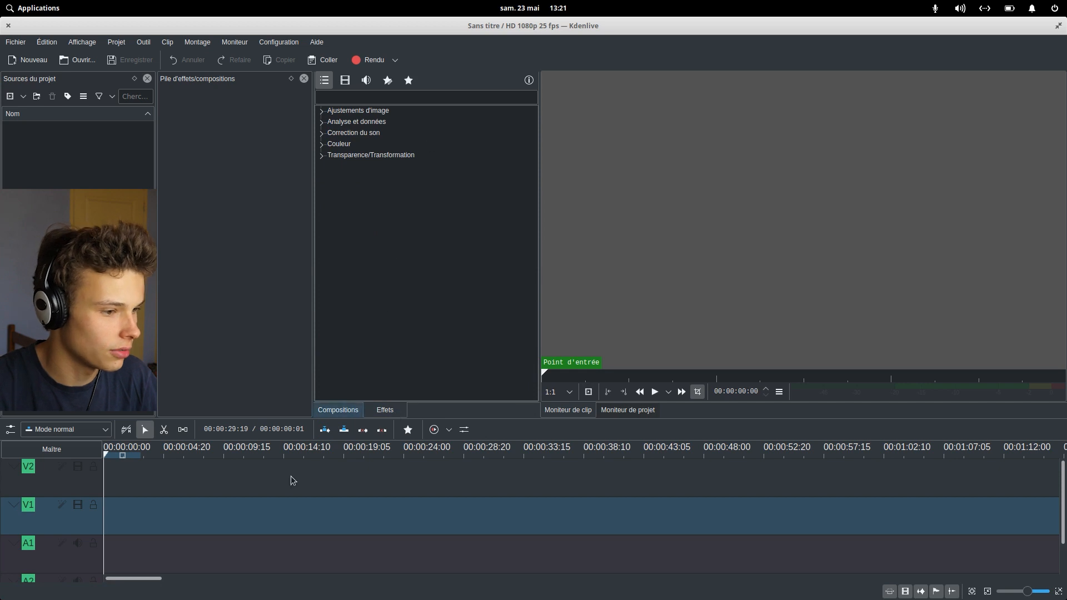
# Step: Place the playhead at about 00:00:11:12 in the timeline and activate the razor tool
pyautogui.click(247, 507)
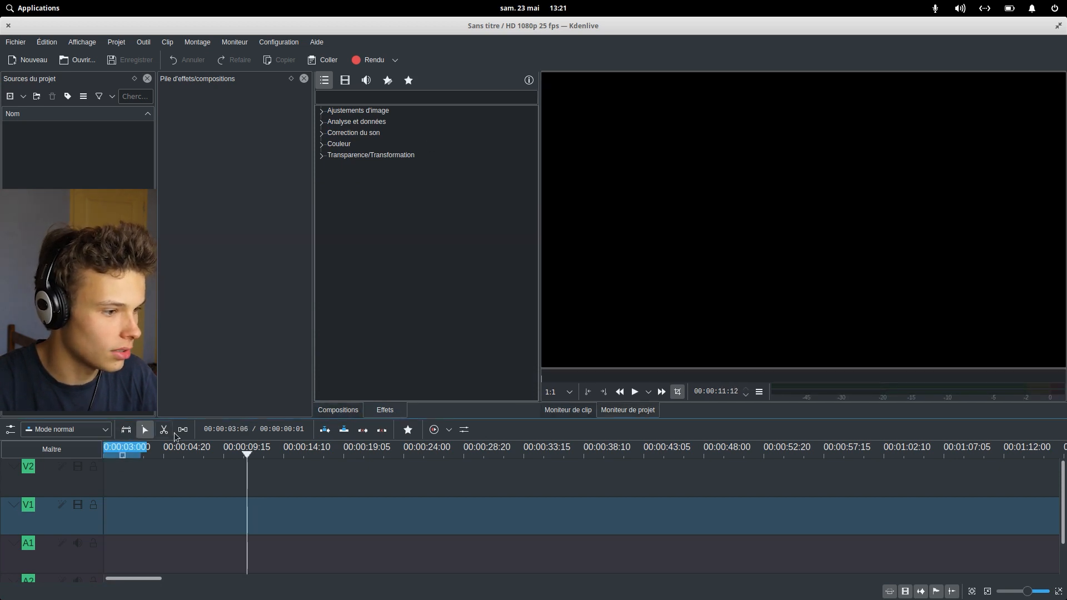
pyautogui.click(183, 430)
pyautogui.click(164, 430)
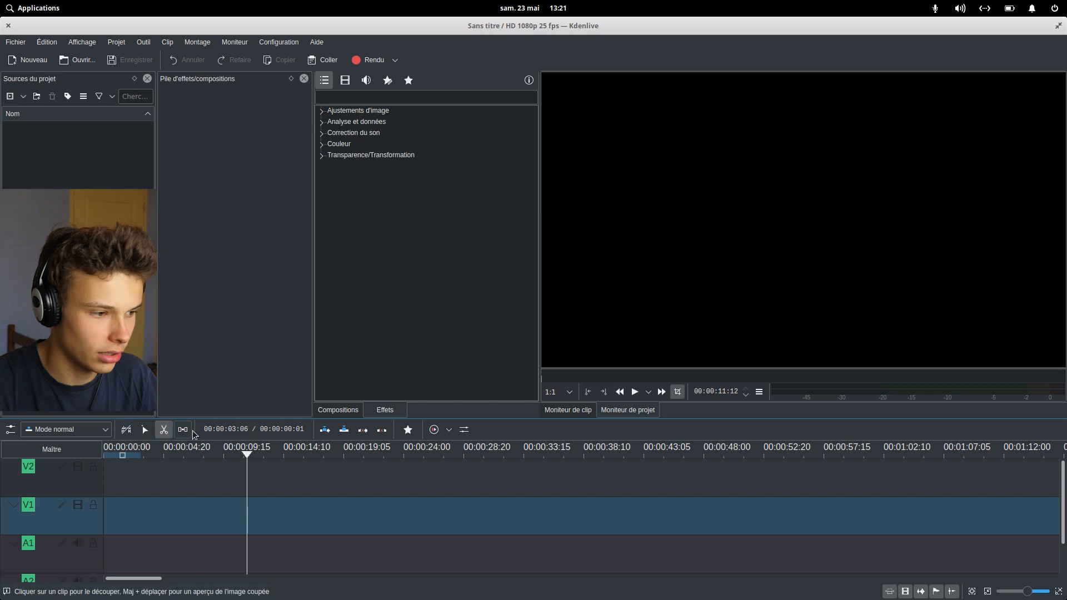
# Step: Import the video file P1410687.MP4 into the project sources
pyautogui.doubleClick(84, 239)
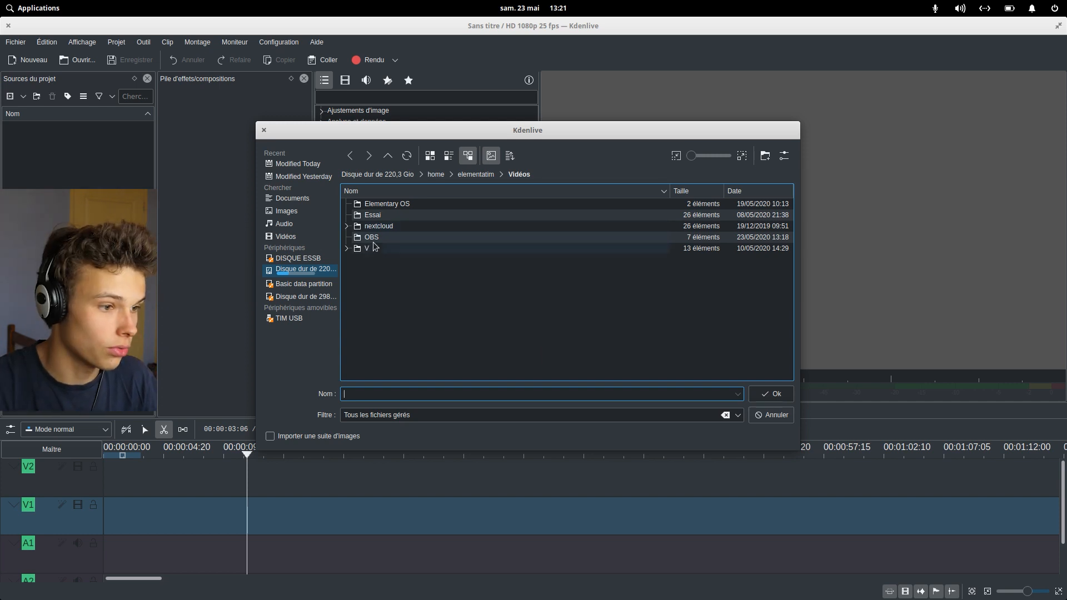
pyautogui.click(387, 203)
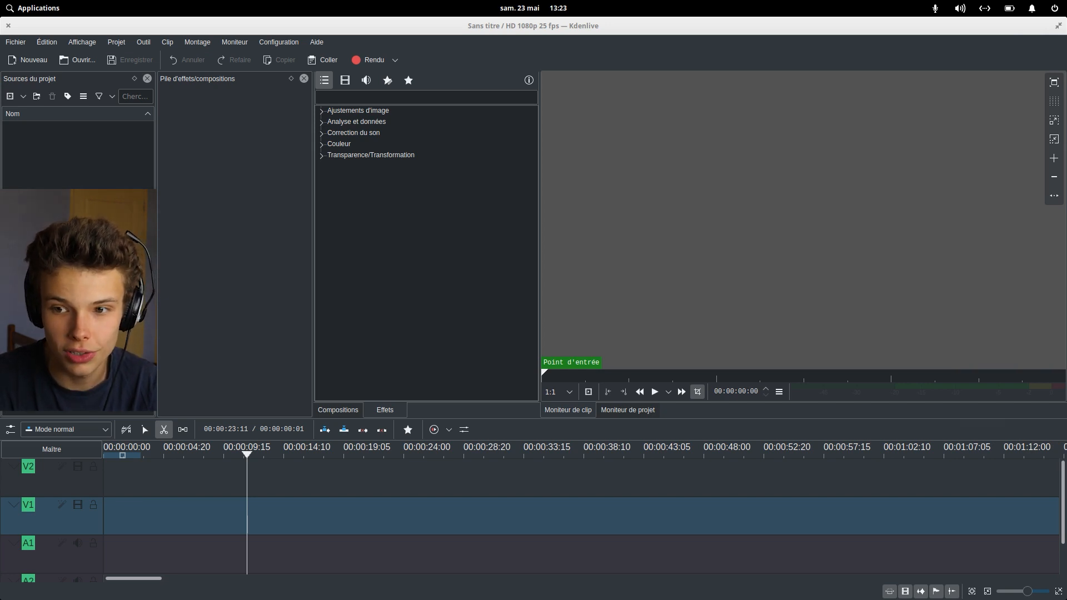
pyautogui.moveTo(651, 305); pyautogui.dragTo(326, 279)
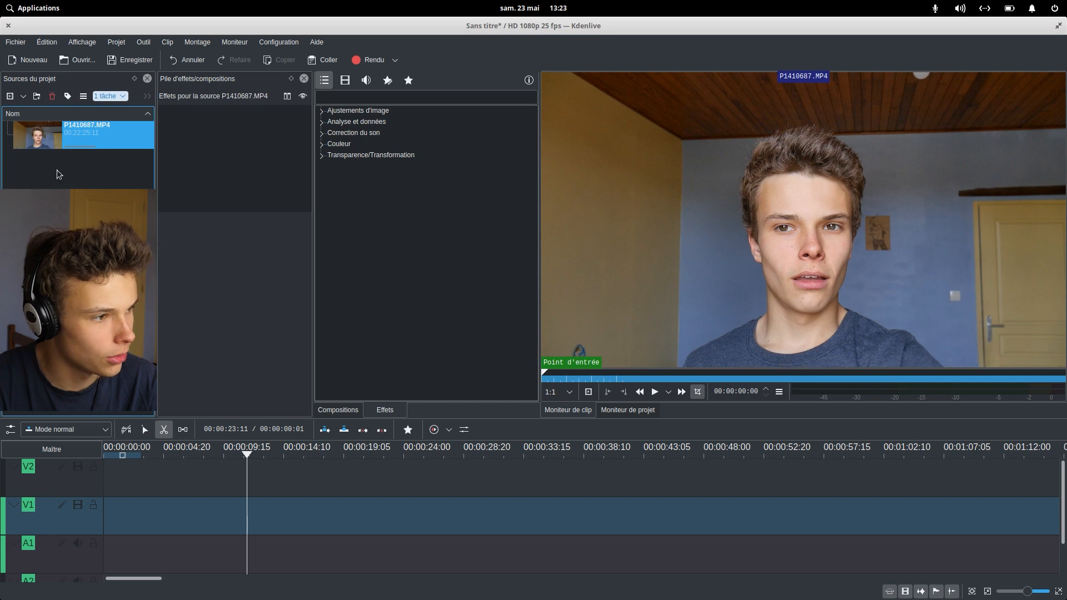
pyautogui.click(91, 154)
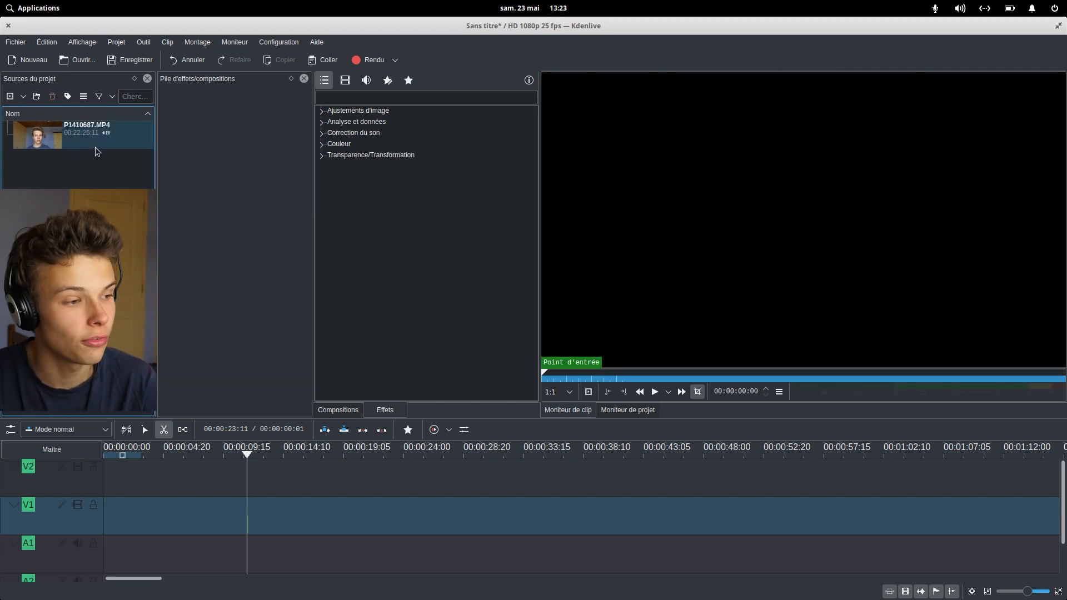
# Step: Place the P1410687.MP4 clip at the start of the timeline, with its video on V1 and audio on A1
pyautogui.moveTo(39, 141); pyautogui.dragTo(107, 519)
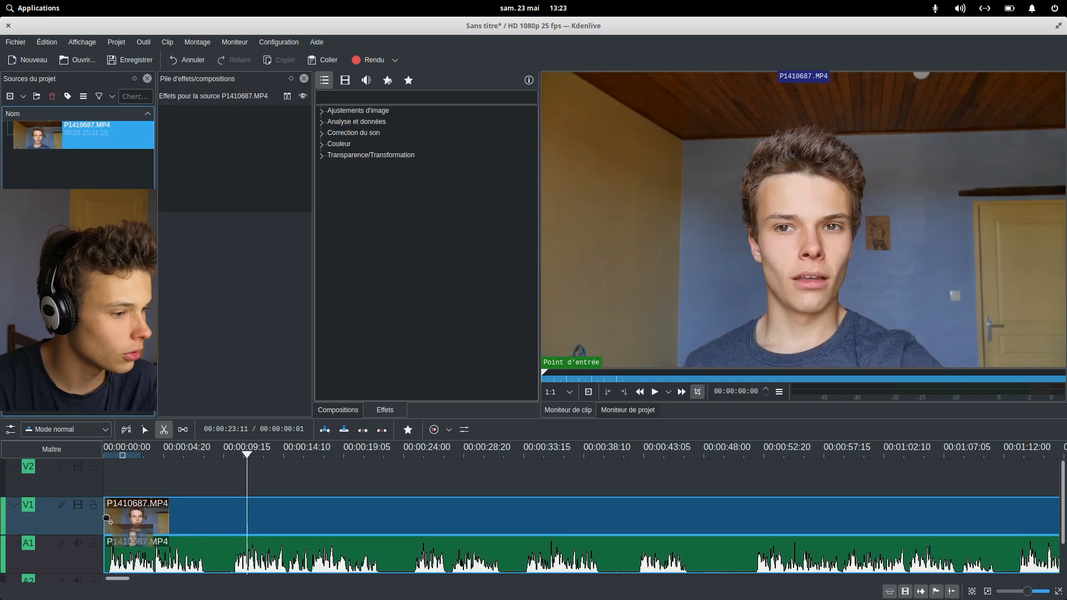
pyautogui.scroll(4, 218, 520)
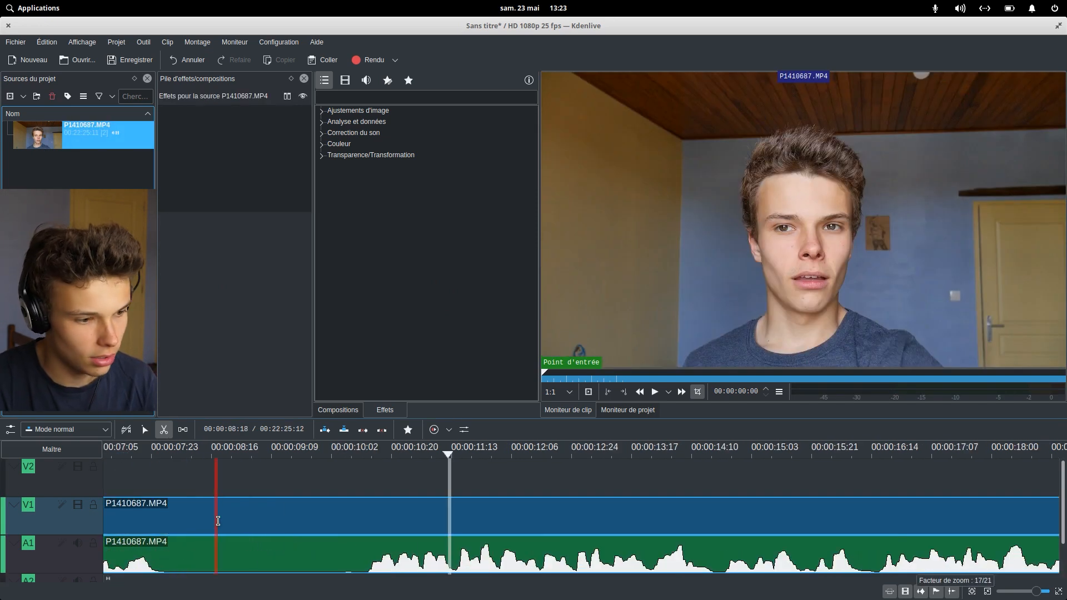
pyautogui.scroll(3, 222, 519)
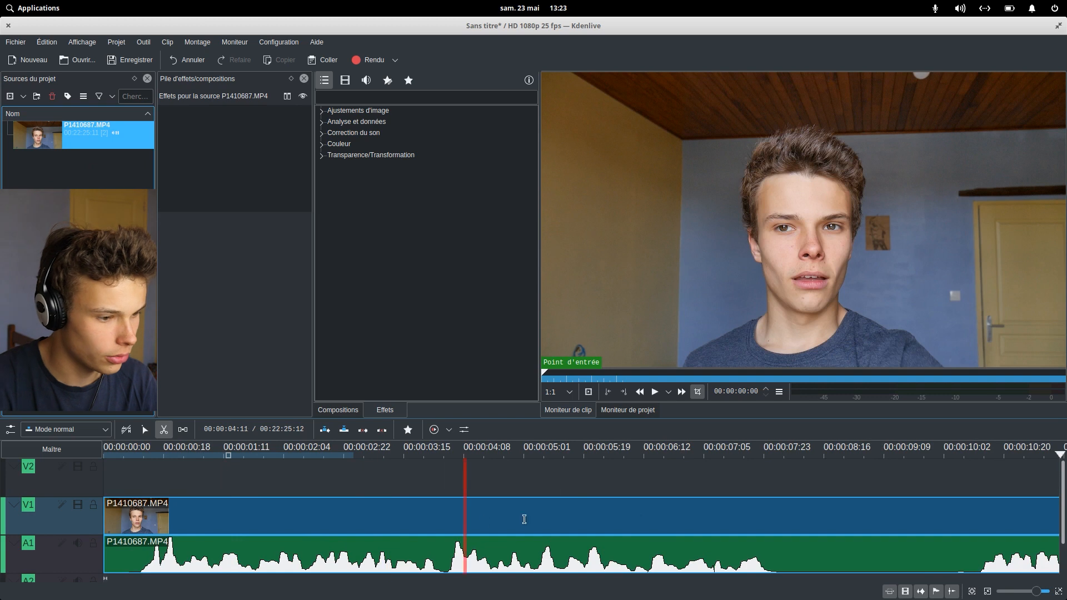
pyautogui.scroll(-3, 808, 537)
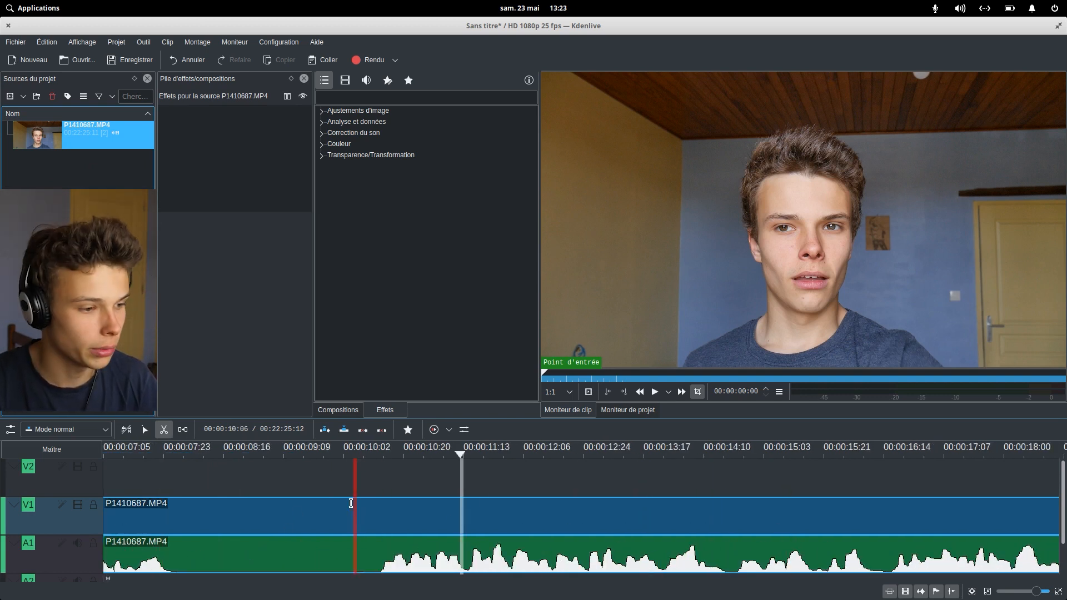
pyautogui.scroll(-10, 369, 517)
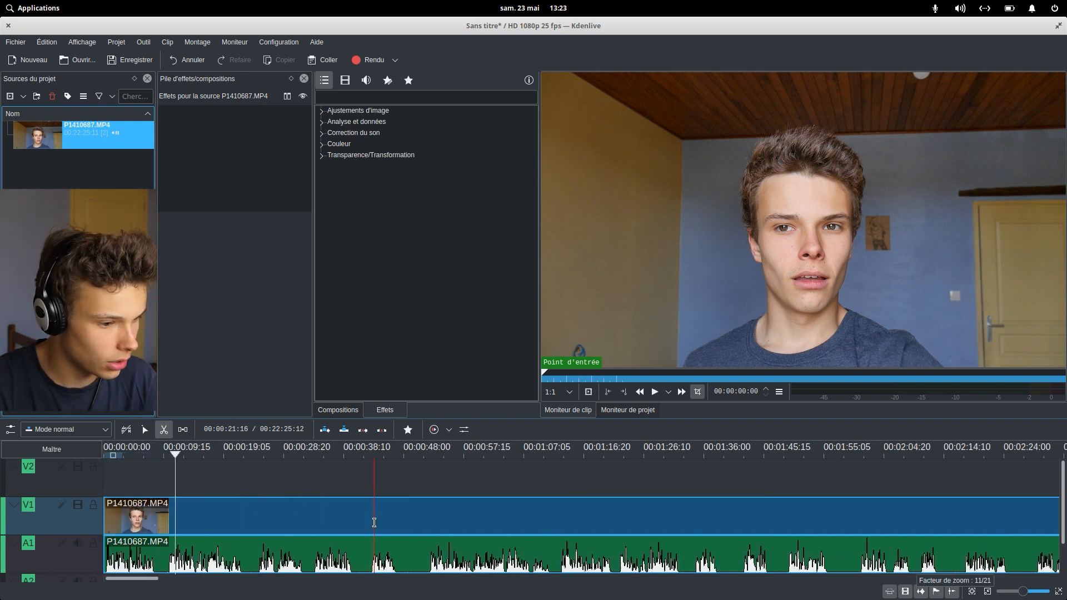
pyautogui.scroll(11, 385, 519)
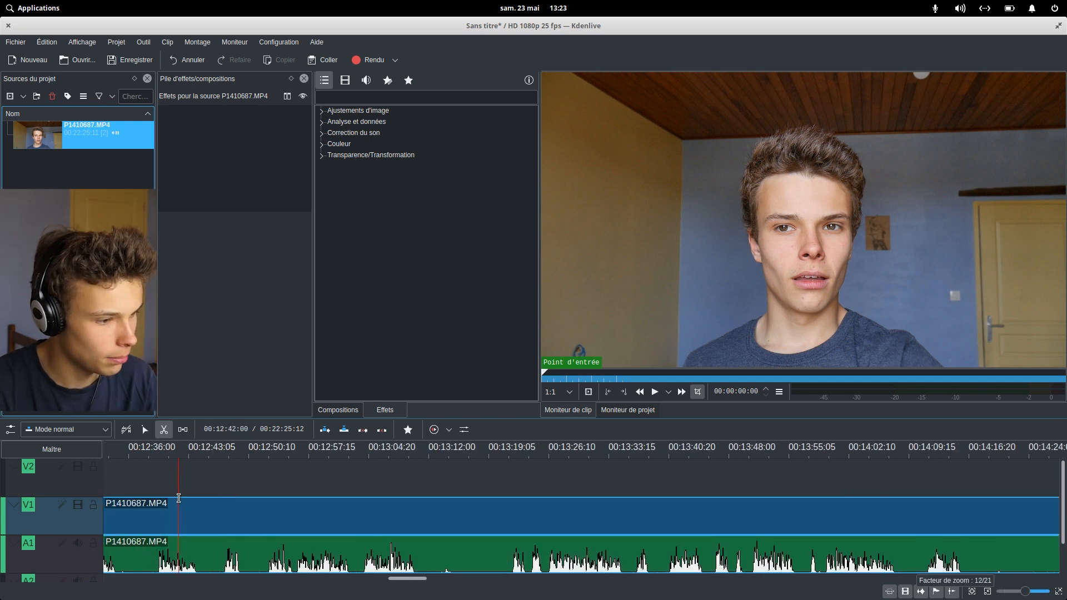
# Step: Assign V as the custom keyboard shortcut for "Outil de sélection", reassigning it from the conflicting action
pyautogui.click(278, 42)
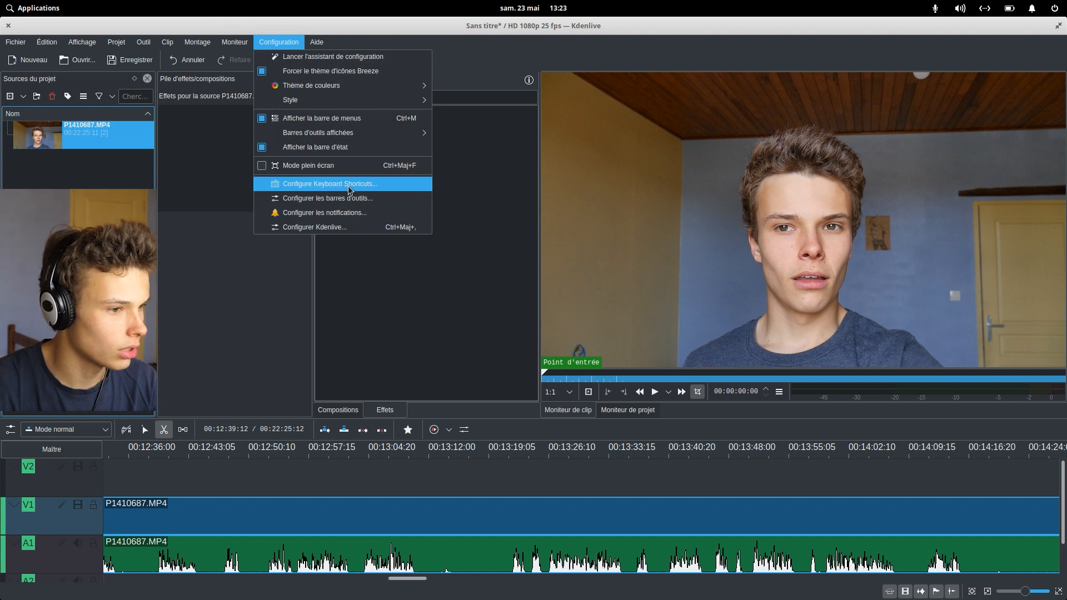
pyautogui.click(344, 190)
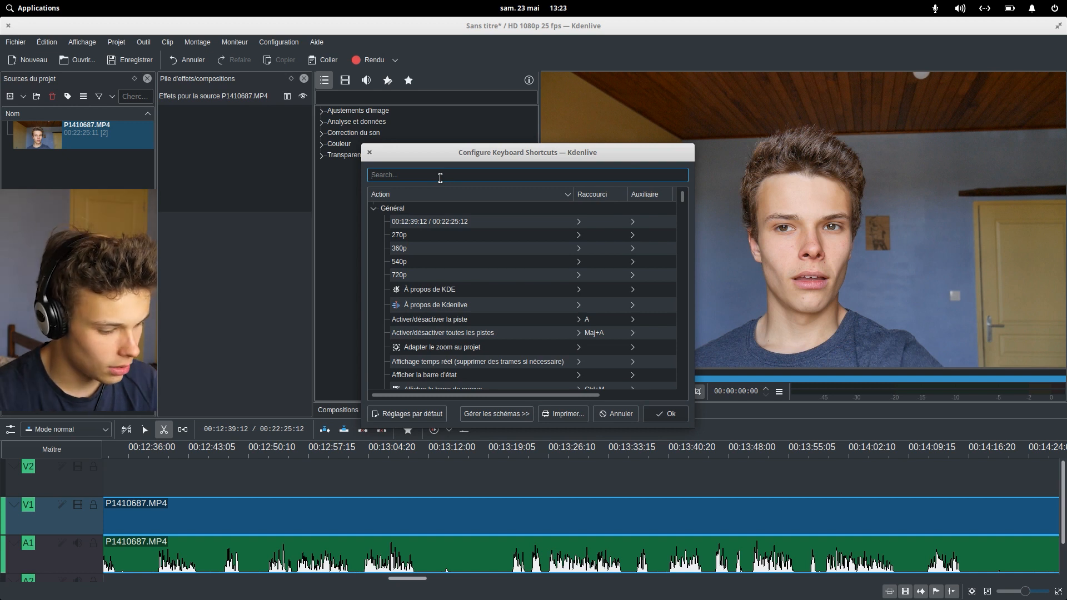
pyautogui.write('outil')
pyautogui.click(533, 242)
pyautogui.click(468, 278)
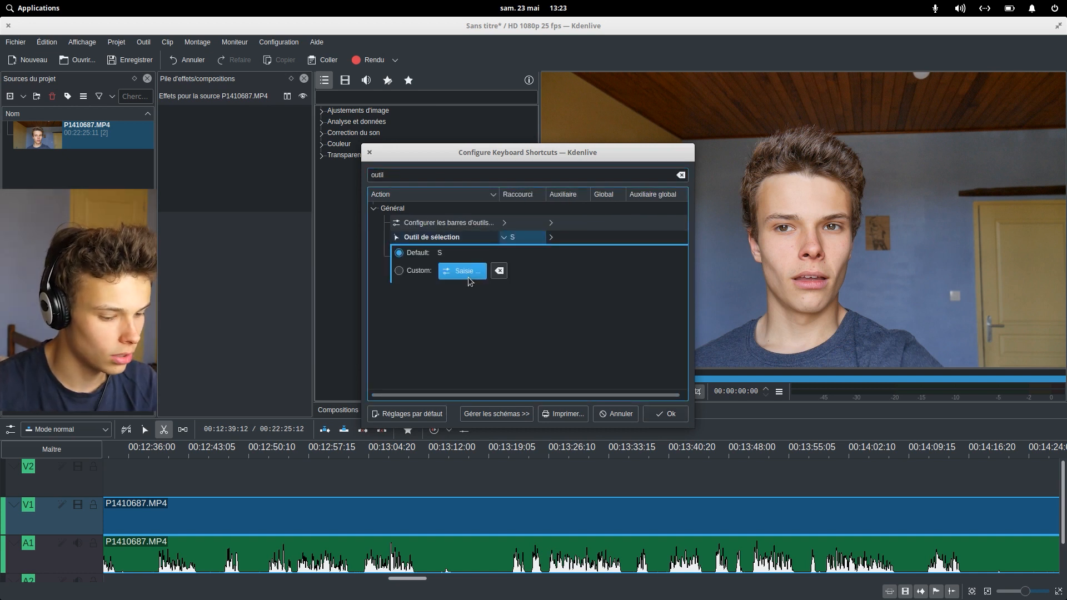
pyautogui.press('v')
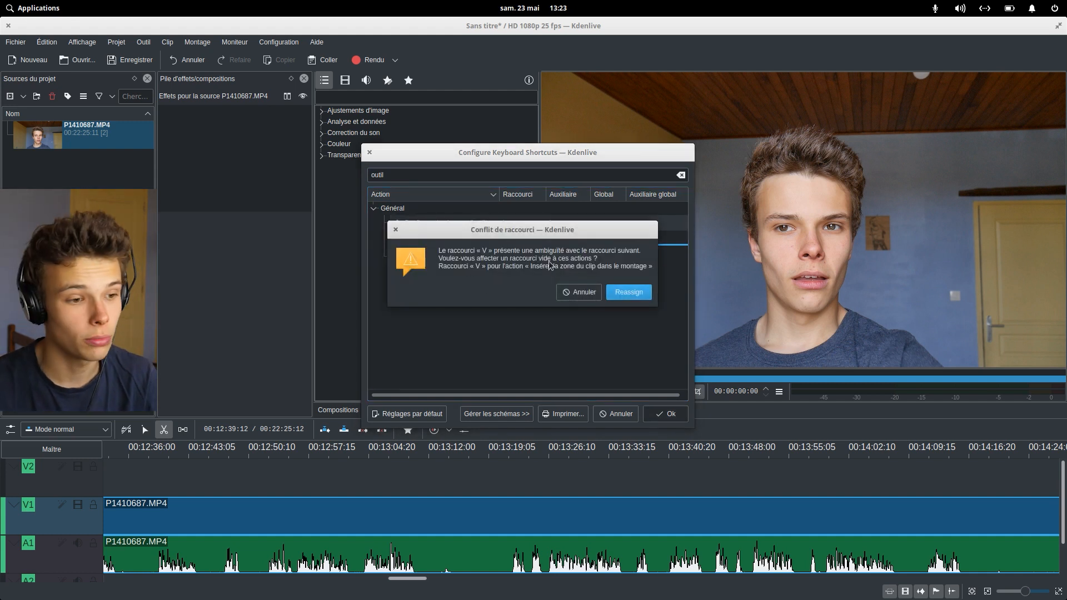
pyautogui.click(629, 295)
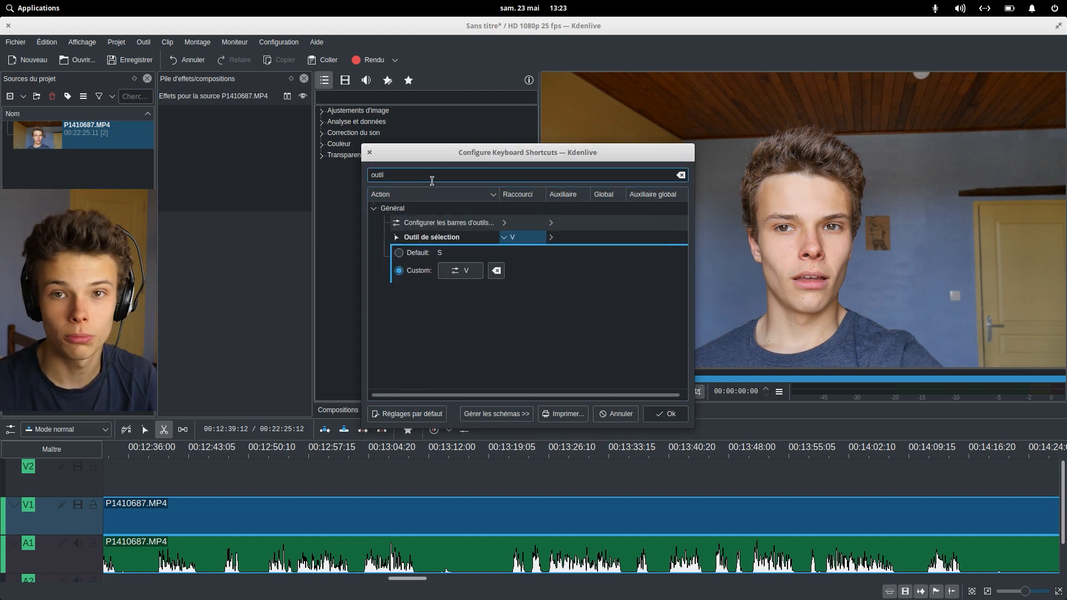
# Step: Assign B as the custom shortcut for "Supprimer les éléments sélectionnés" and save the keyboard shortcuts
pyautogui.hotkey('ctrl', 'a')
pyautogui.press('BackSpace')
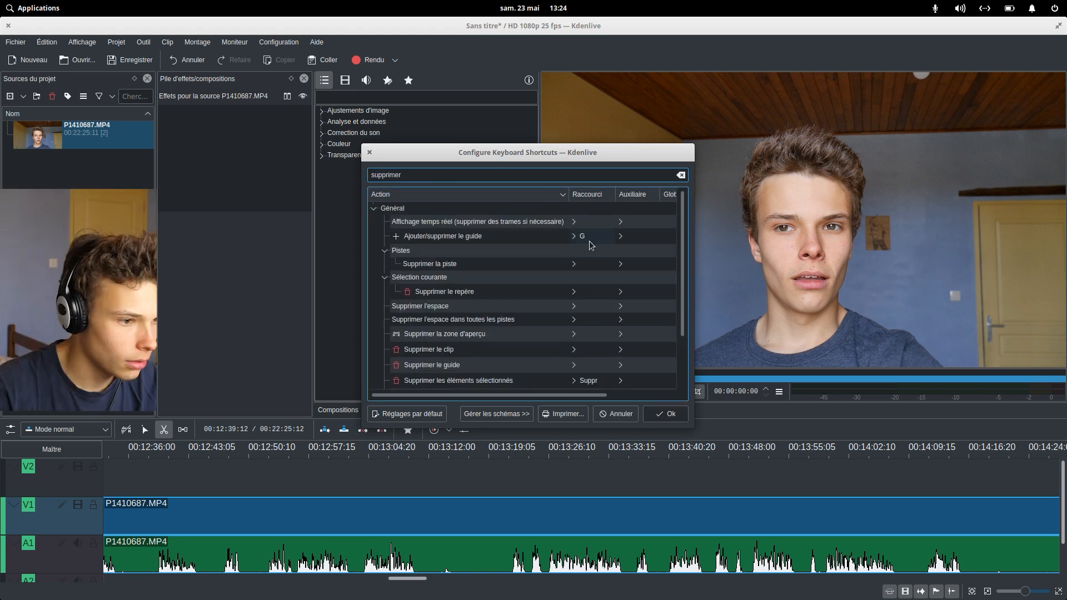
pyautogui.scroll(-1, 590, 243)
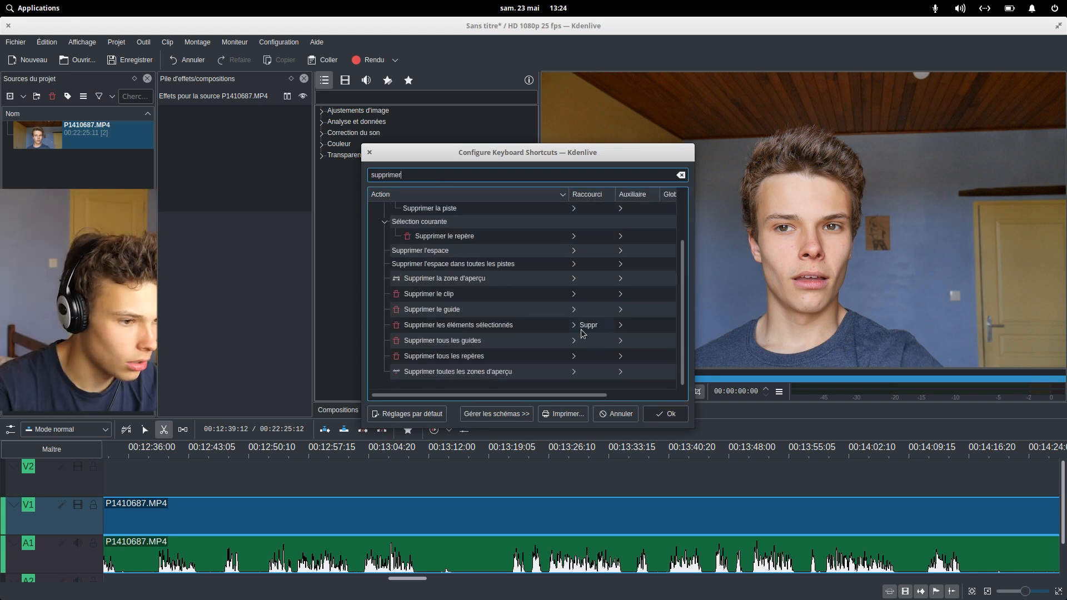
pyautogui.click(592, 325)
pyautogui.click(461, 362)
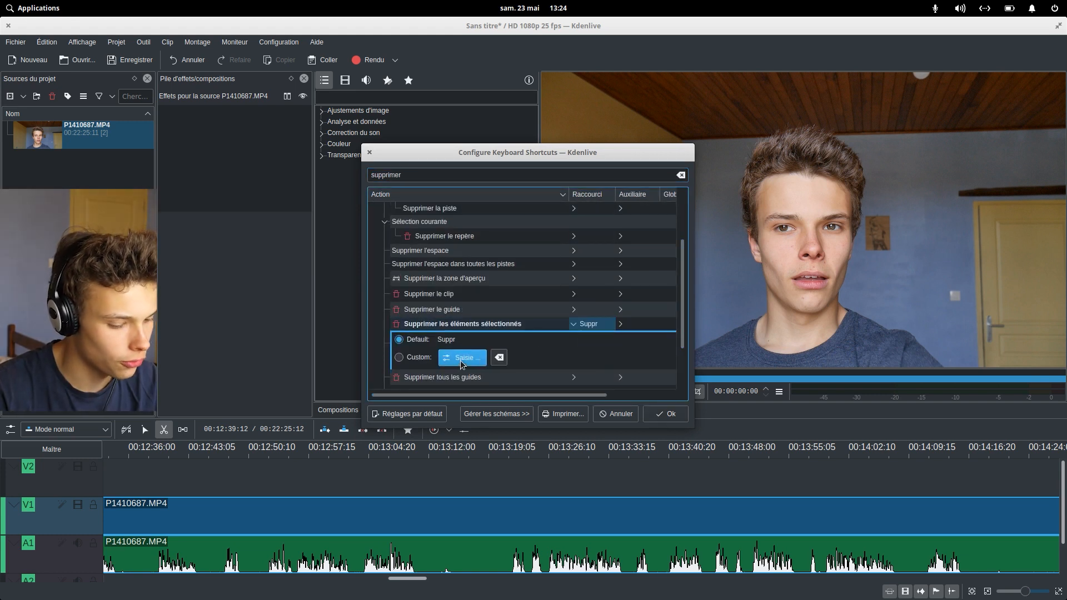
pyautogui.press('b')
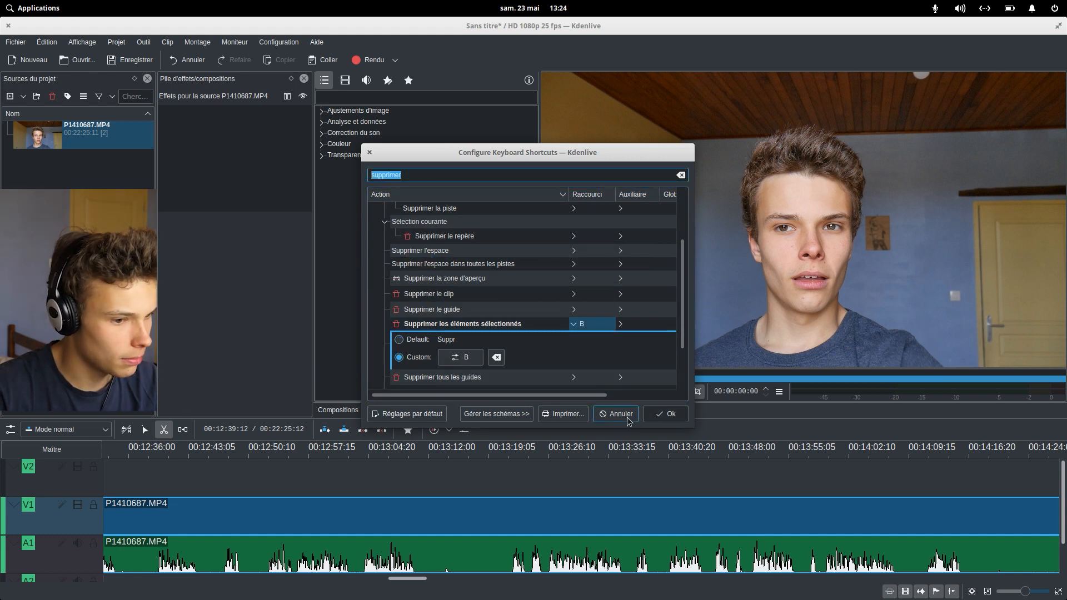
pyautogui.click(648, 419)
# Step: Assign C as the custom keyboard shortcut for "Mode de découpage" and save the shortcuts
pyautogui.click(279, 42)
pyautogui.click(312, 179)
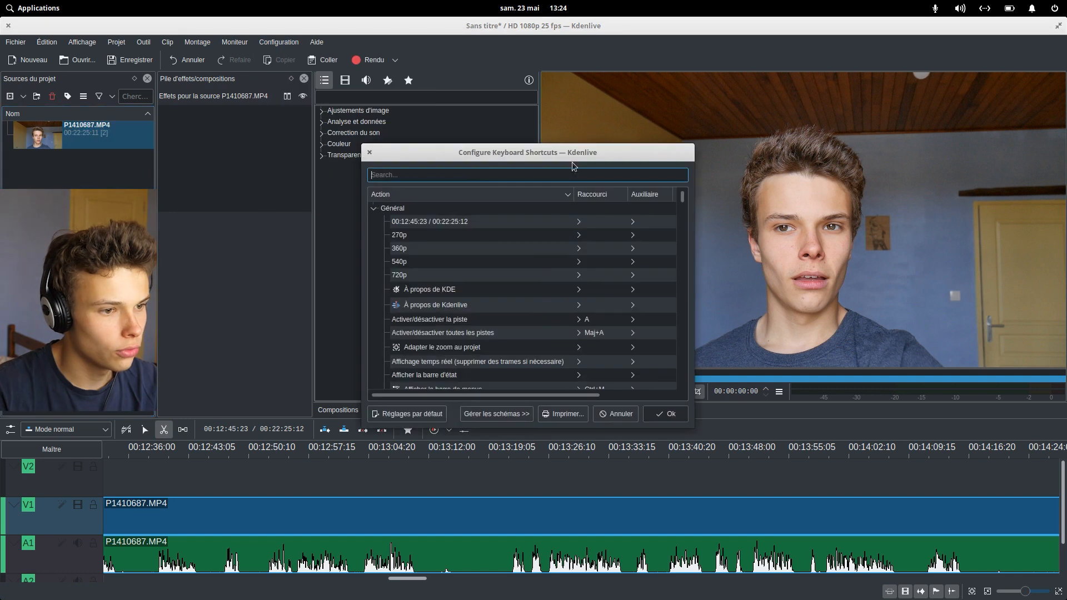
pyautogui.write('découp')
pyautogui.click(496, 237)
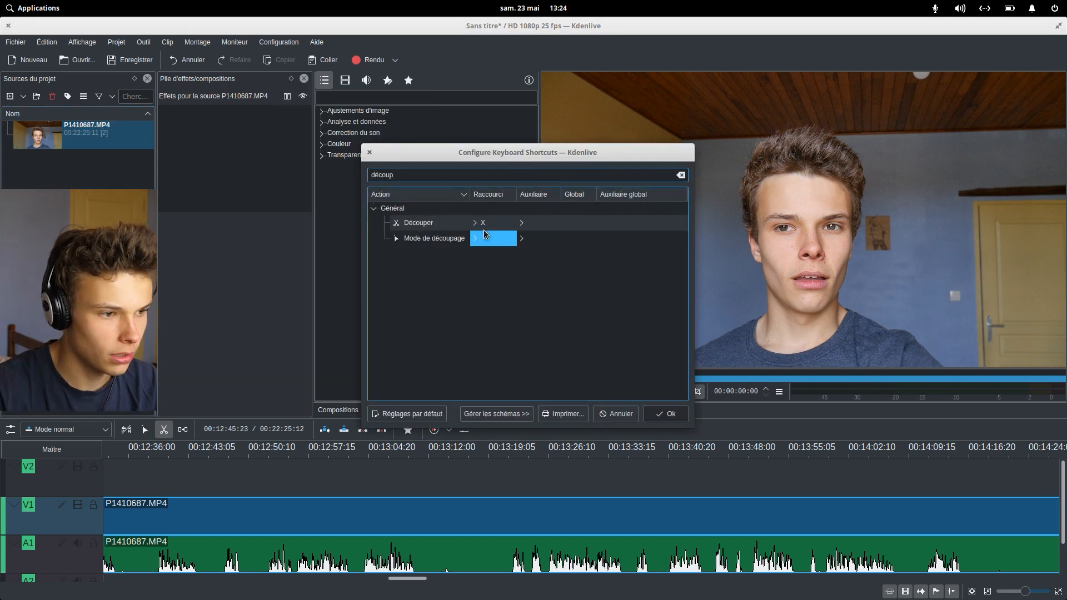
pyautogui.click(475, 270)
pyautogui.press('c')
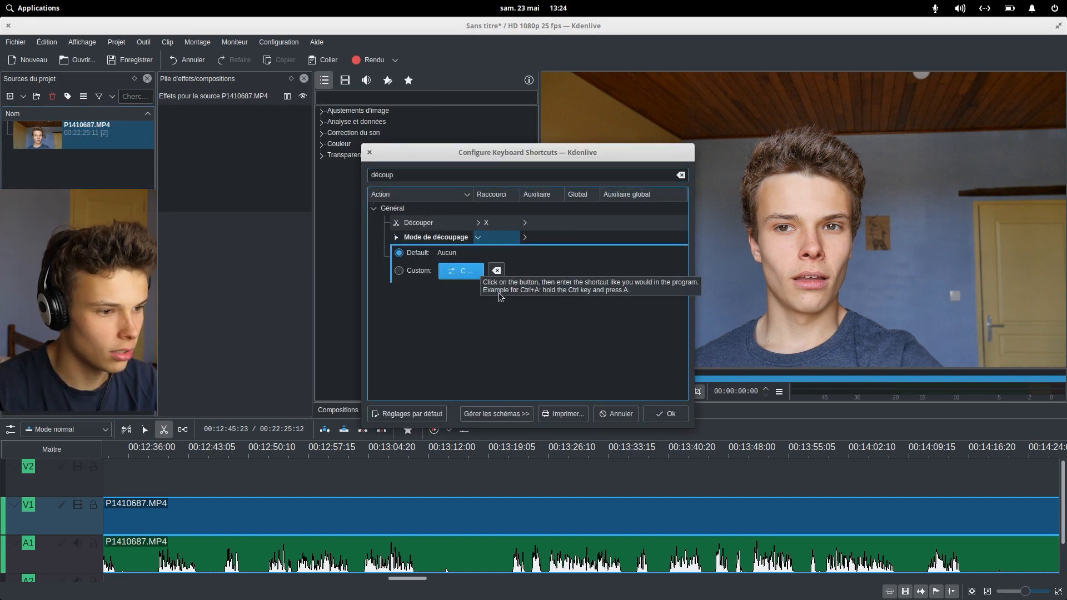
pyautogui.click(659, 414)
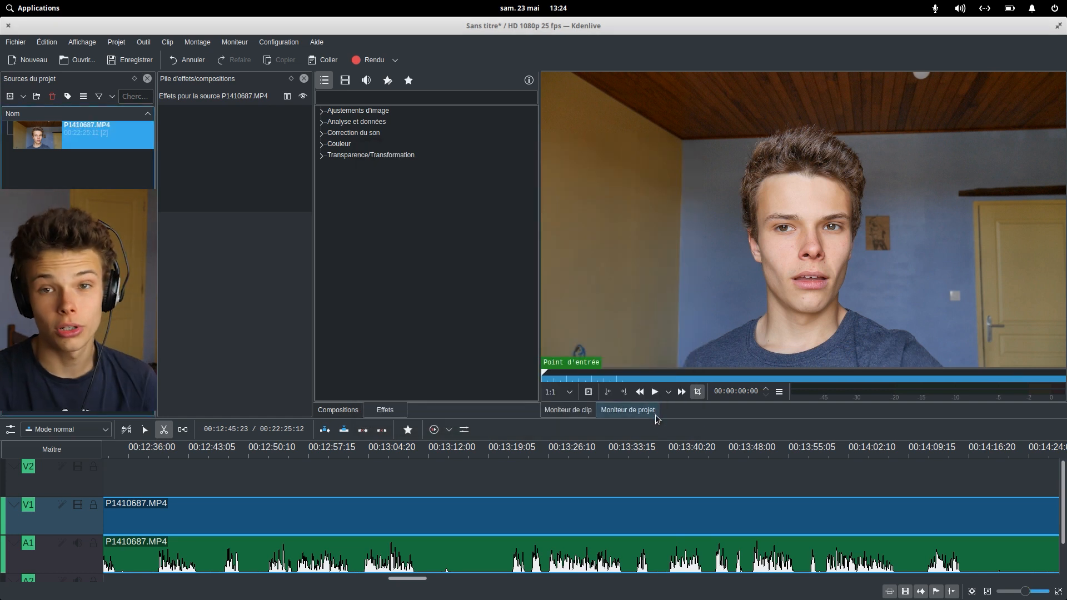
# Step: Switch to the selection tool and save B again as the custom shortcut for "Supprimer les éléments sélectionnés"
pyautogui.scroll(6, 477, 488)
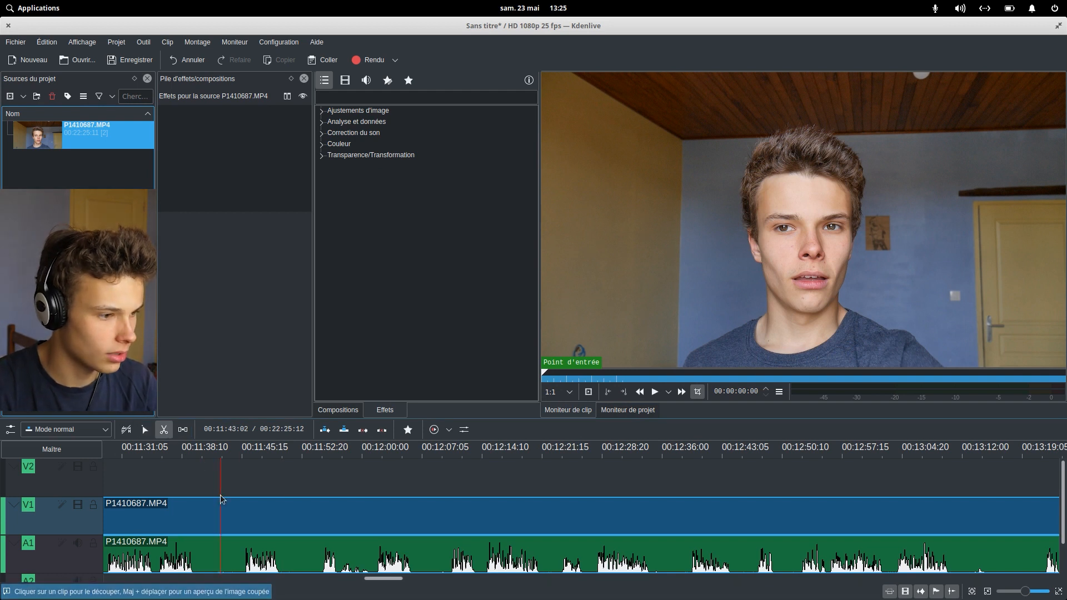
pyautogui.click(144, 429)
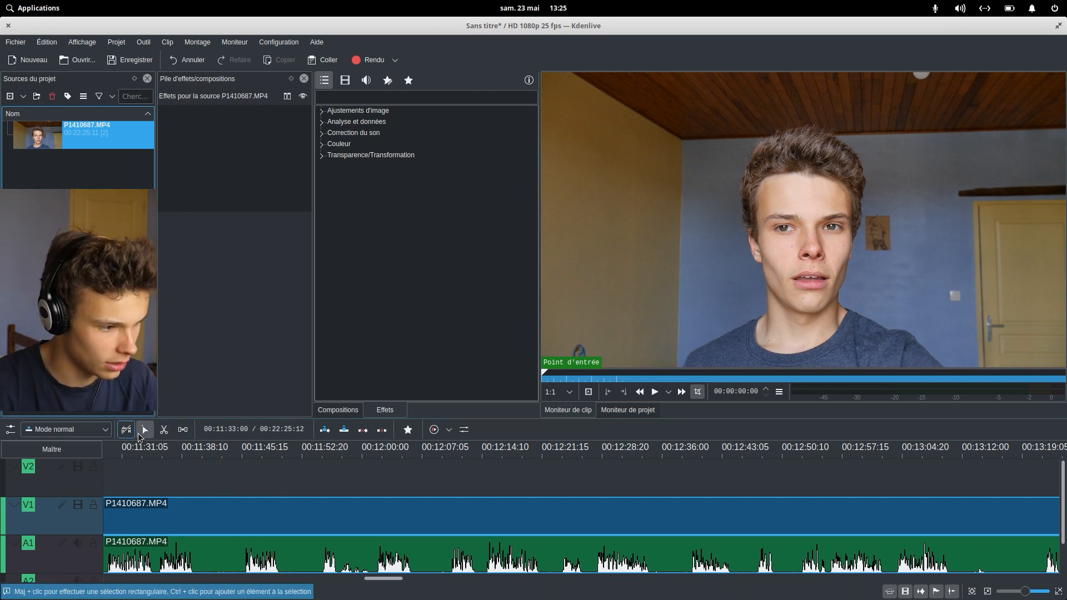
pyautogui.scroll(2, 227, 471)
pyautogui.click(276, 42)
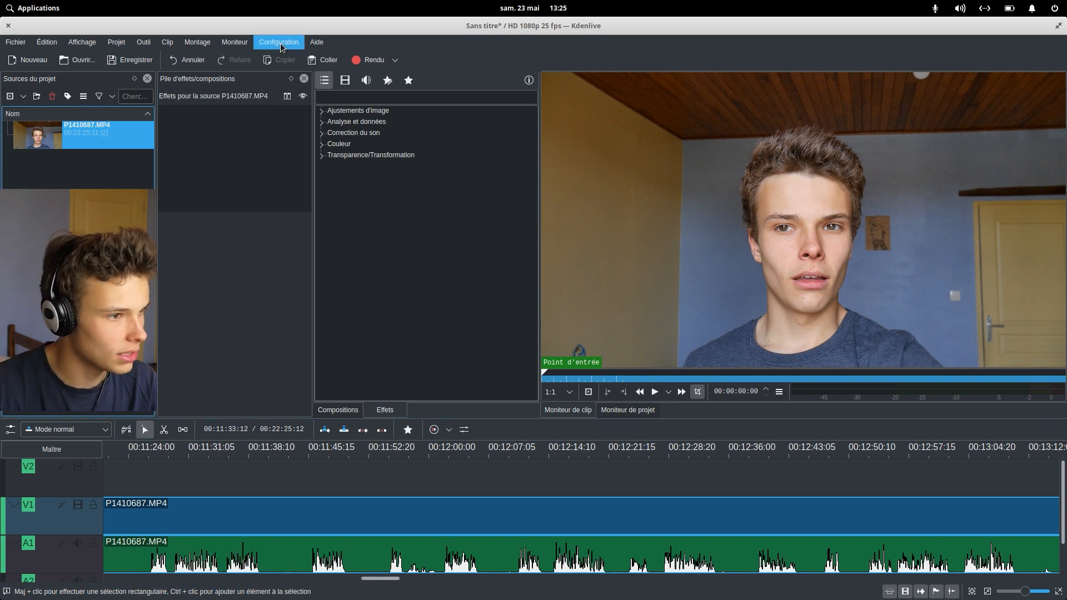
pyautogui.click(356, 180)
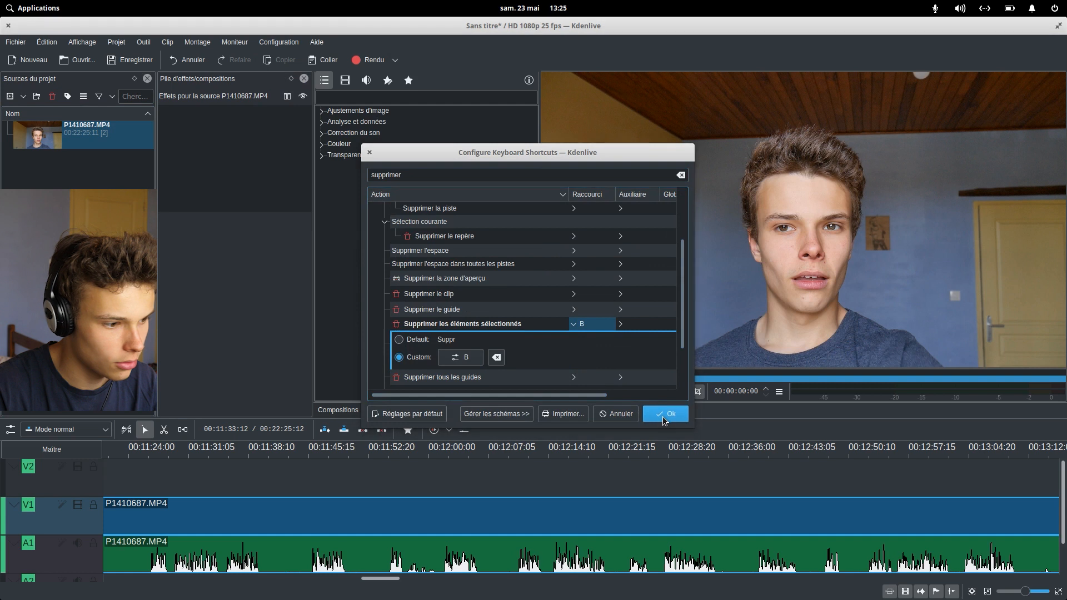
pyautogui.click(665, 413)
# Step: Enlarge the timeline area vertically by reducing the height of the monitor and effects area above it
pyautogui.scroll(8, 345, 521)
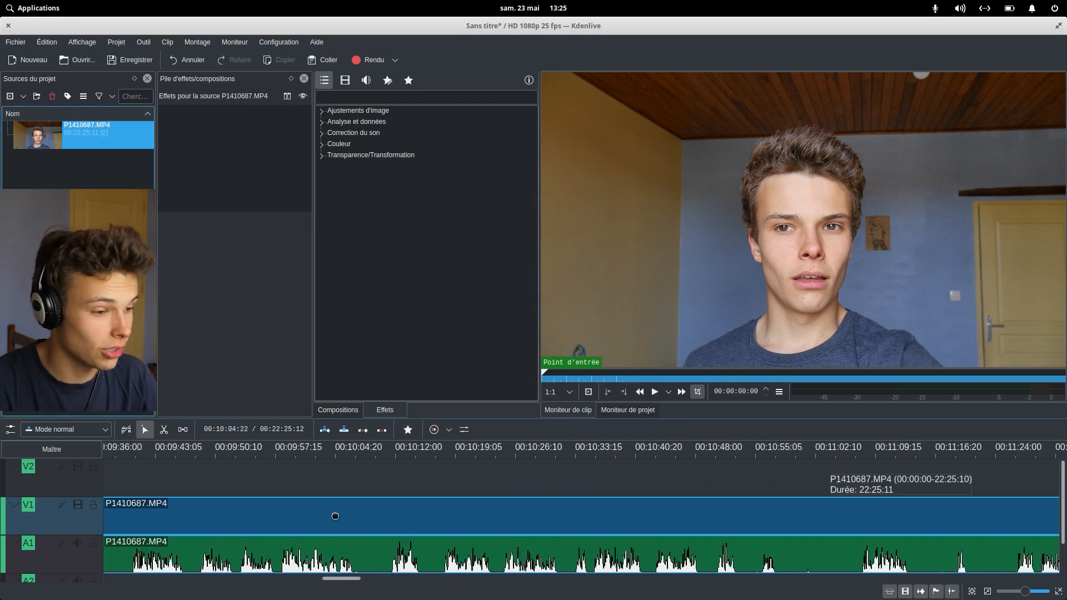
pyautogui.scroll(2, 922, 517)
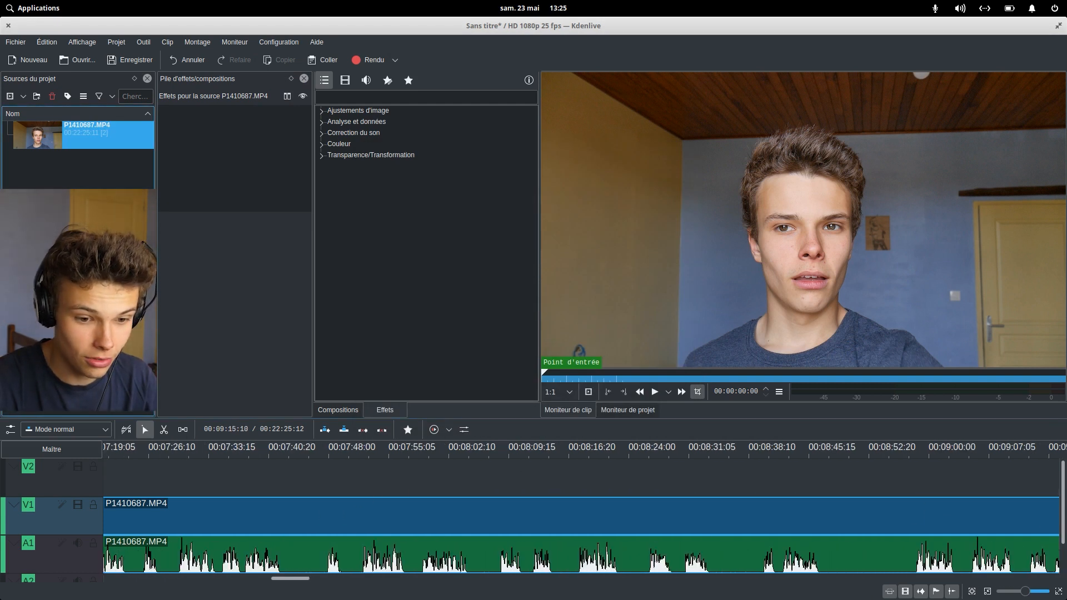
pyautogui.moveTo(1062, 530); pyautogui.dragTo(1061, 552)
pyautogui.moveTo(639, 418); pyautogui.dragTo(638, 205)
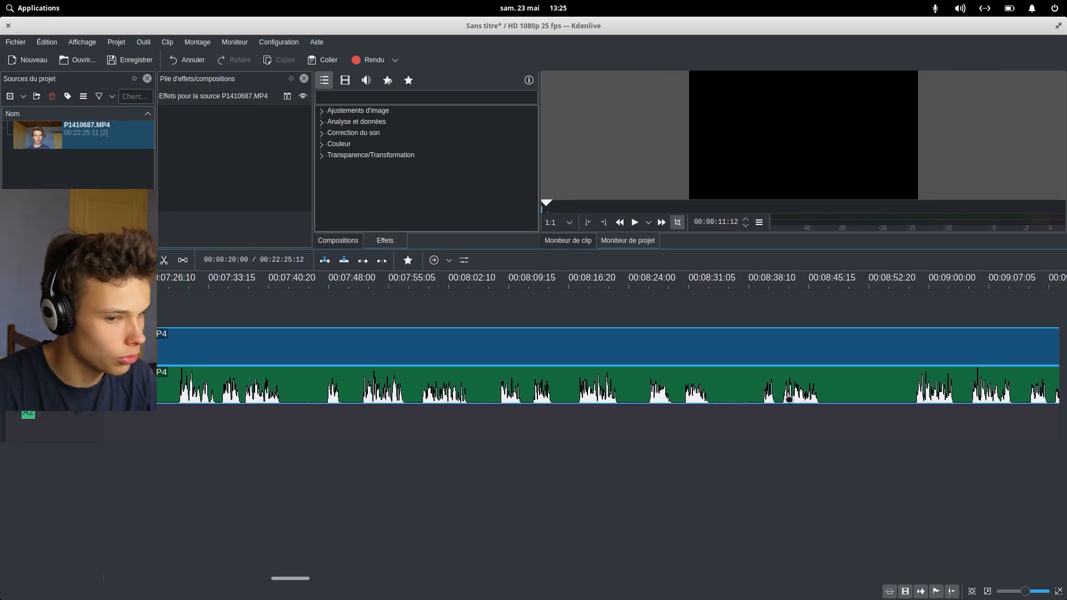
# Step: Isolate the silent section between about 00:00:07:15 and 00:00:10:02 near the start of the clip and delete it
pyautogui.scroll(4, 112, 442)
pyautogui.press('Left')
pyautogui.scroll(14, 306, 432)
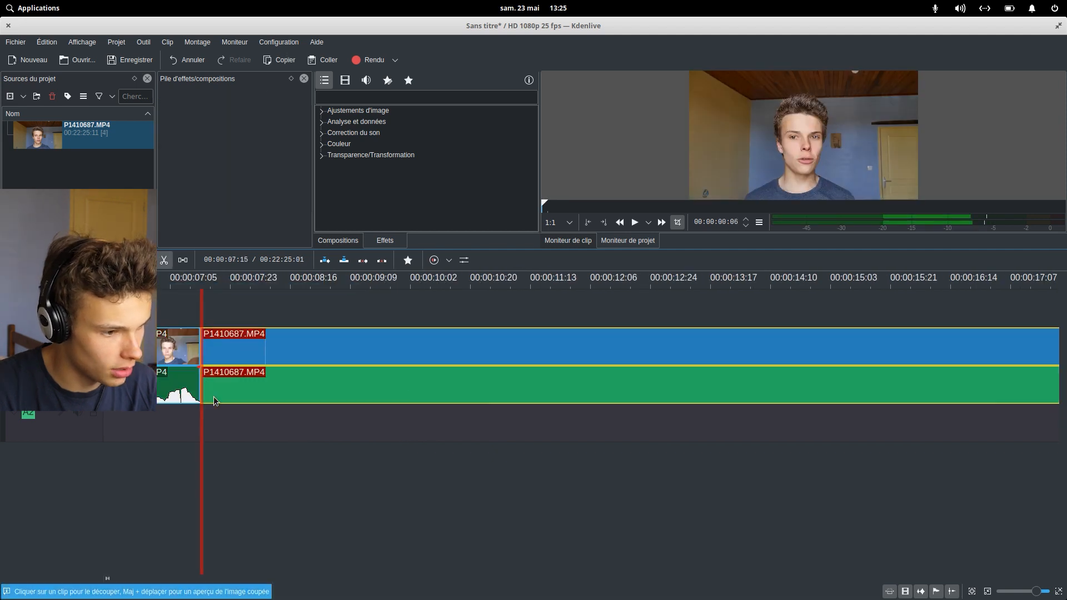
pyautogui.click(314, 340)
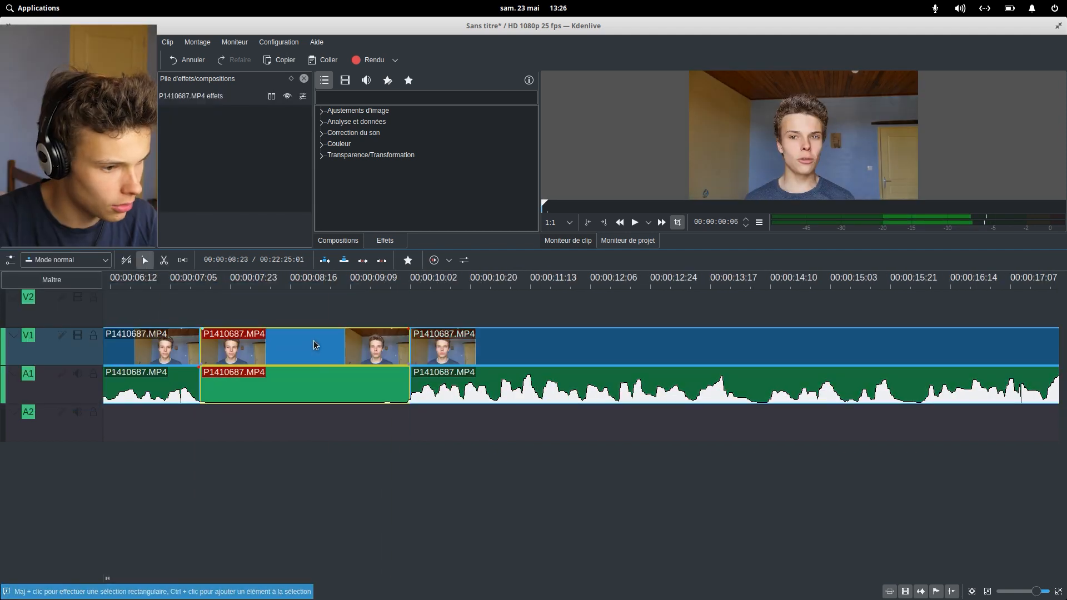
pyautogui.press('Delete')
# Step: Cut the clip at about 00:00:21:10 and 00:00:24:11 and delete the silent section between the cuts
pyautogui.scroll(-19, 612, 432)
pyautogui.scroll(4, 613, 427)
pyautogui.press('x')
pyautogui.click(356, 397)
pyautogui.click(608, 356)
pyautogui.press('s')
pyautogui.click(489, 352)
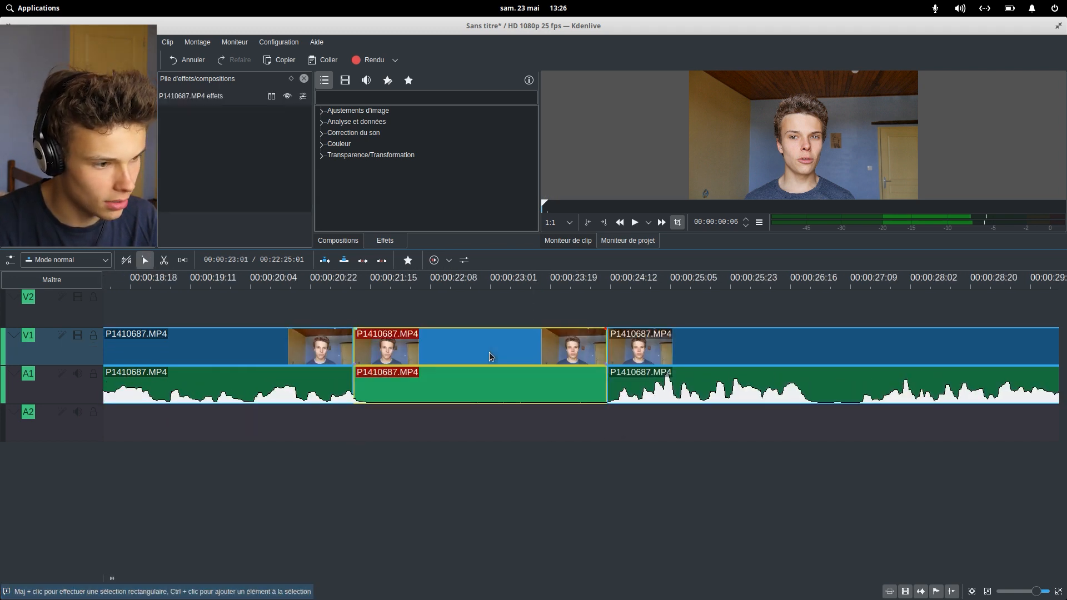
pyautogui.press('Delete')
# Step: Cut the clip at about 00:00:31 and 00:00:33 and delete the silent section between the cuts
pyautogui.press('space')
pyautogui.moveTo(1038, 592); pyautogui.dragTo(1020, 591)
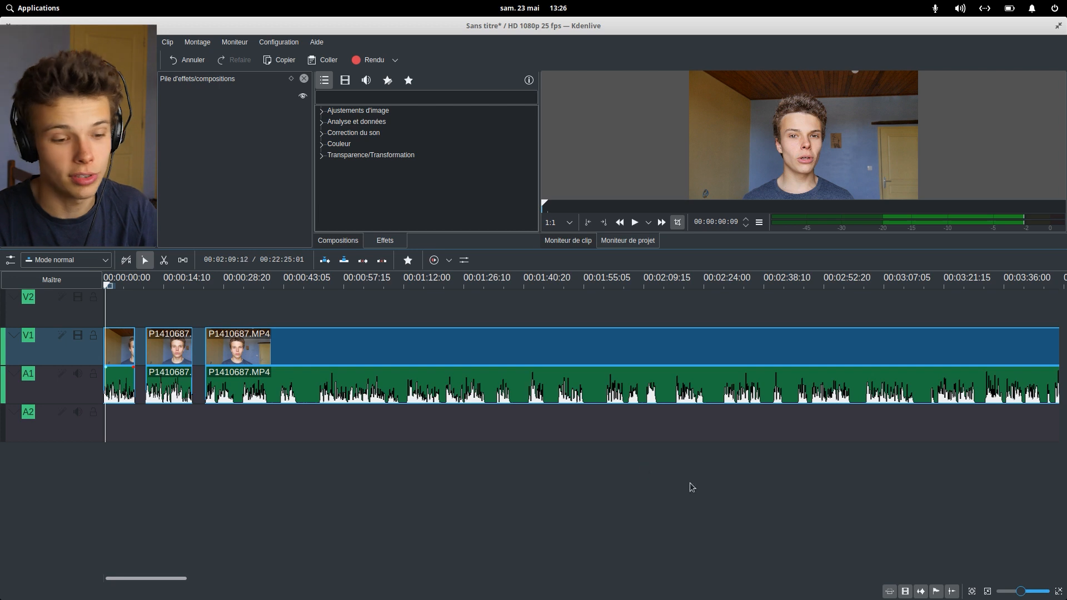
pyautogui.moveTo(1022, 592); pyautogui.dragTo(1029, 593)
pyautogui.moveTo(109, 576); pyautogui.dragTo(117, 576)
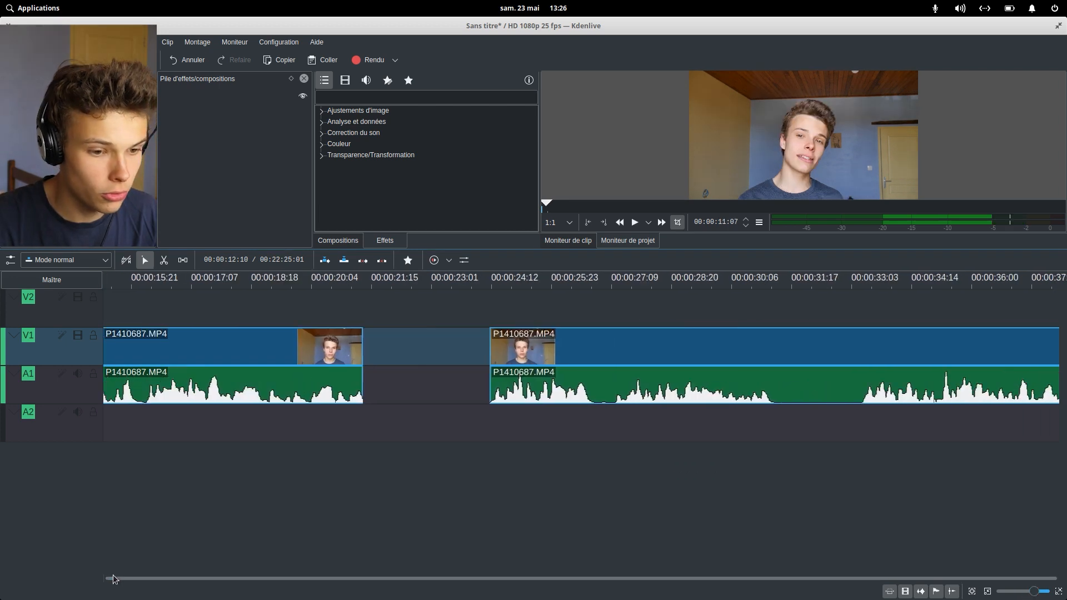
pyautogui.press('x')
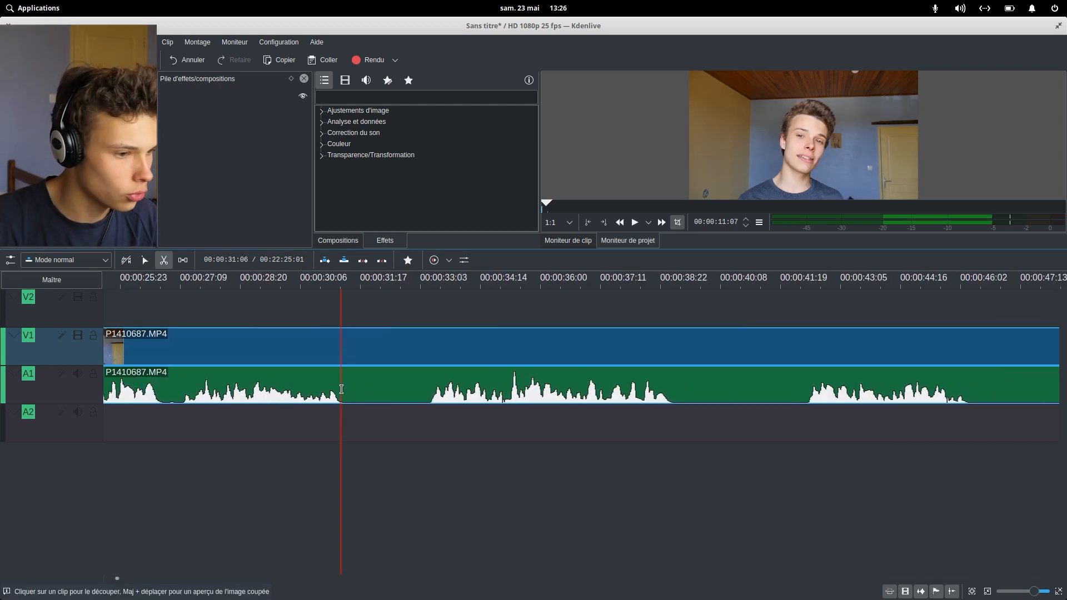
pyautogui.click(341, 388)
pyautogui.click(429, 389)
pyautogui.press('s')
pyautogui.click(389, 388)
pyautogui.press('Delete')
# Step: Cut the clip at about 00:00:39 and 00:00:42 and remove the silent section between the cuts
pyautogui.press('x')
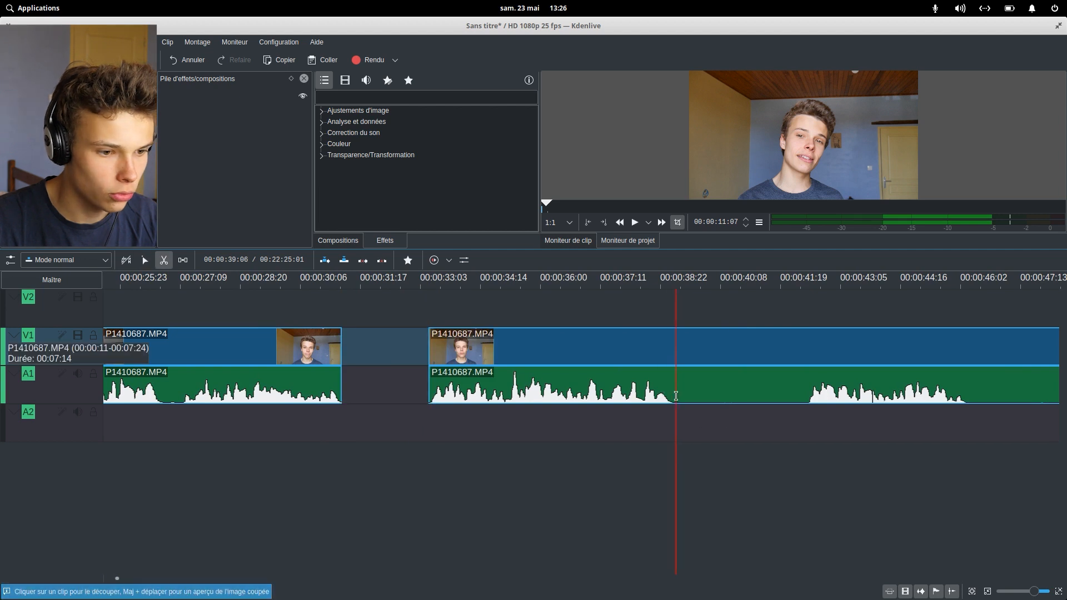
pyautogui.click(675, 389)
pyautogui.click(809, 389)
pyautogui.press('s')
pyautogui.click(746, 354)
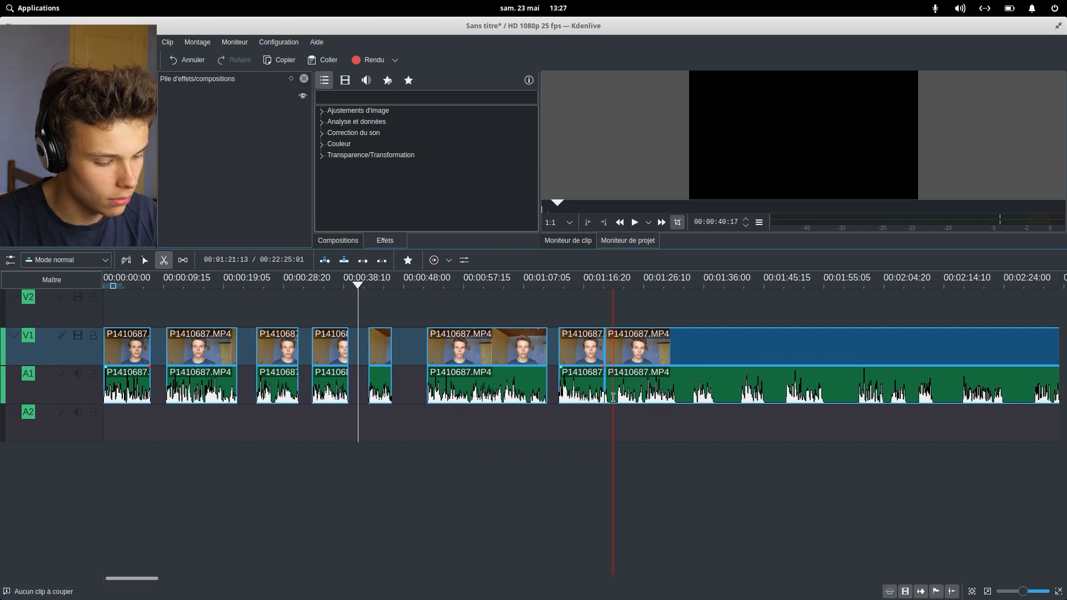
# Step: Undo the misplaced last cut, then cut at about 00:01:21 and 00:01:22 and remove the silence in between
pyautogui.hotkey('ctrl', 'z')
pyautogui.click(609, 398)
pyautogui.click(617, 398)
pyautogui.press('s')
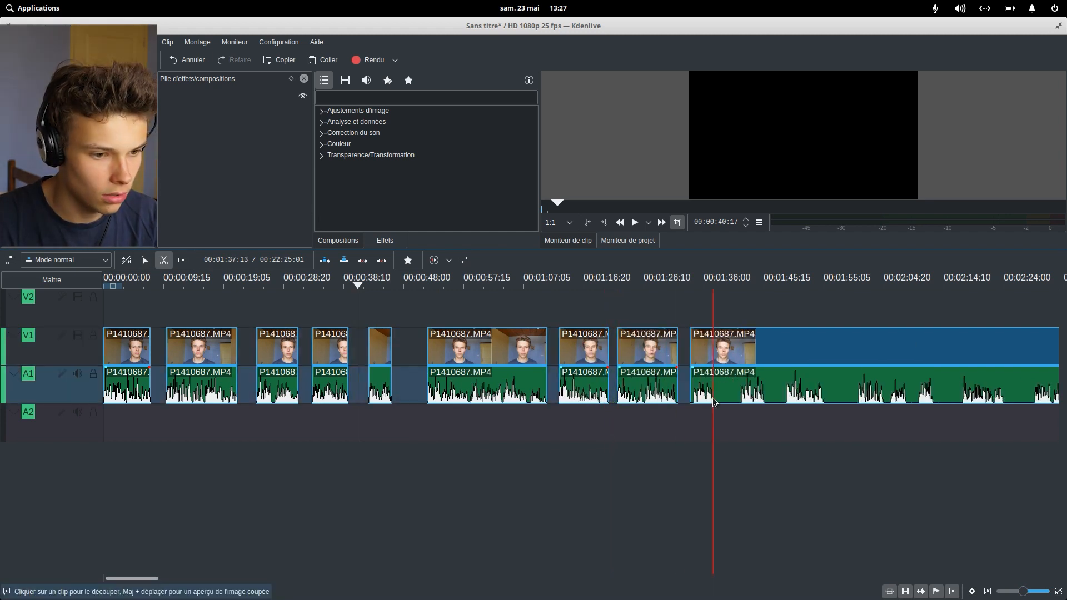
# Step: Cut the clip at about 00:01:38 and 00:01:42 and delete the silent section between the cuts
pyautogui.click(716, 402)
pyautogui.click(742, 398)
pyautogui.press('s')
pyautogui.click(731, 395)
pyautogui.press('Delete')
# Step: Cut the clip at about 00:01:45:19 and 00:01:49 and delete the silent section between the cuts
pyautogui.press('x')
pyautogui.click(765, 392)
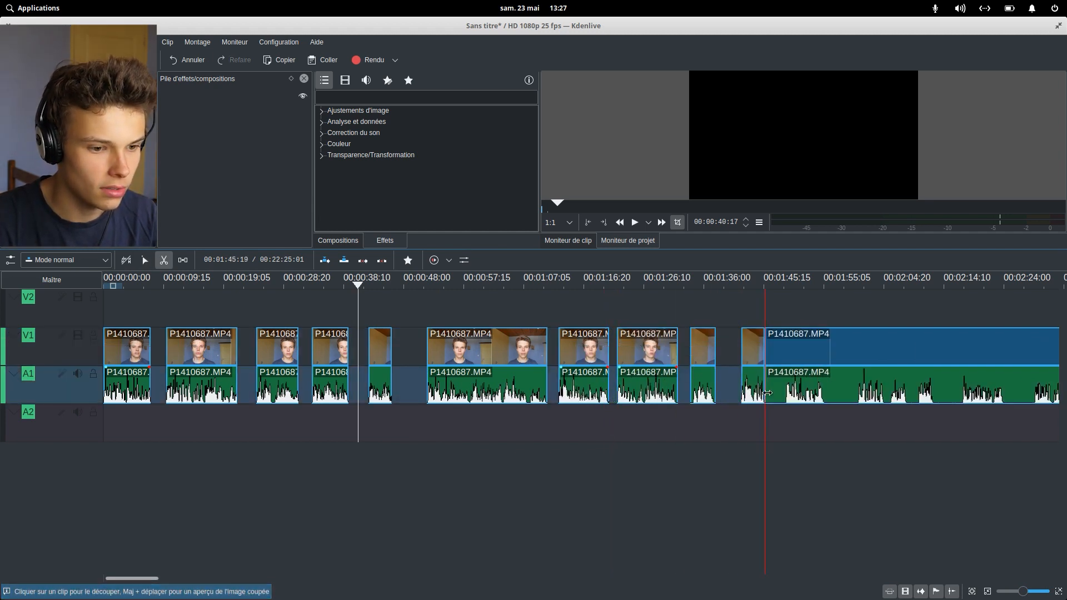
pyautogui.click(783, 390)
pyautogui.press('s')
pyautogui.click(770, 382)
pyautogui.press('Delete')
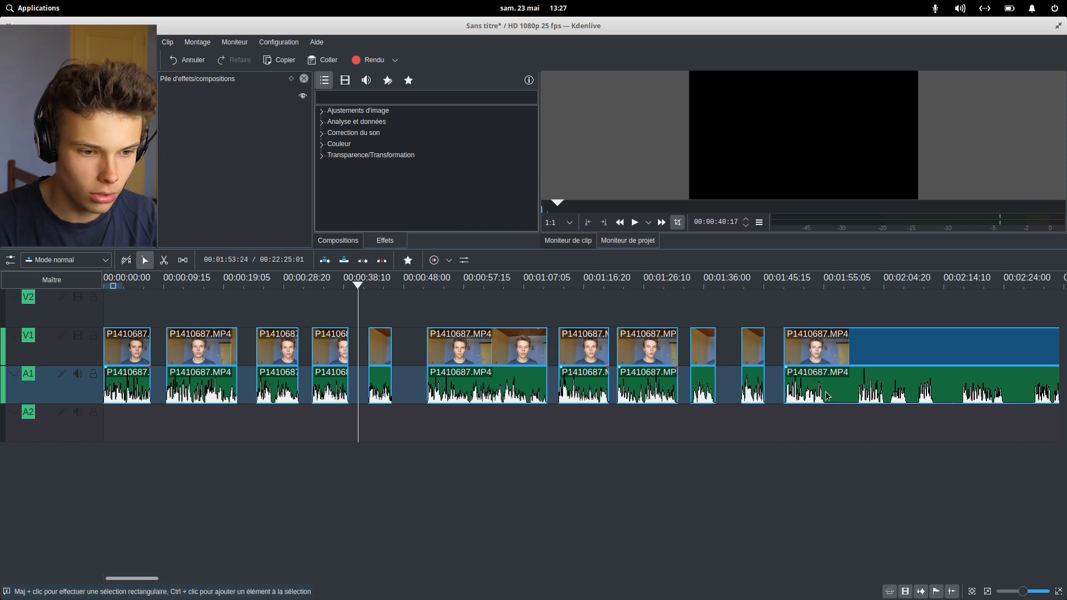
# Step: Cut the clip at about 00:01:56 and 00:02:00 and delete the silent section between the cuts
pyautogui.press('x')
pyautogui.click(826, 391)
pyautogui.click(857, 394)
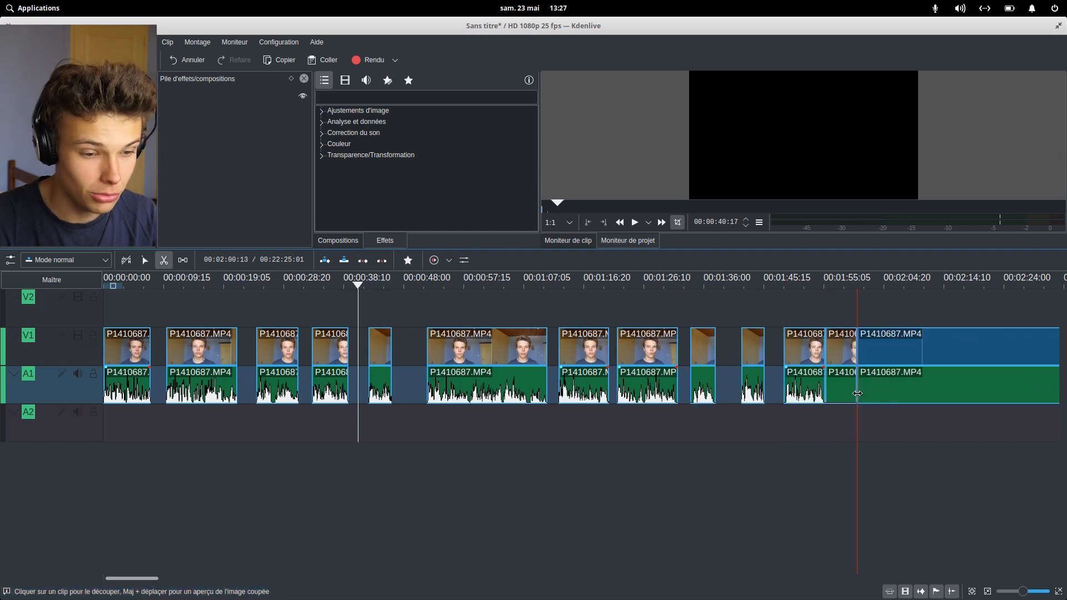
pyautogui.press('s')
pyautogui.click(842, 392)
pyautogui.press('Delete')
# Step: Cut the clip at about 00:02:05 and 00:02:06 and delete the short silence between the cuts
pyautogui.press('x')
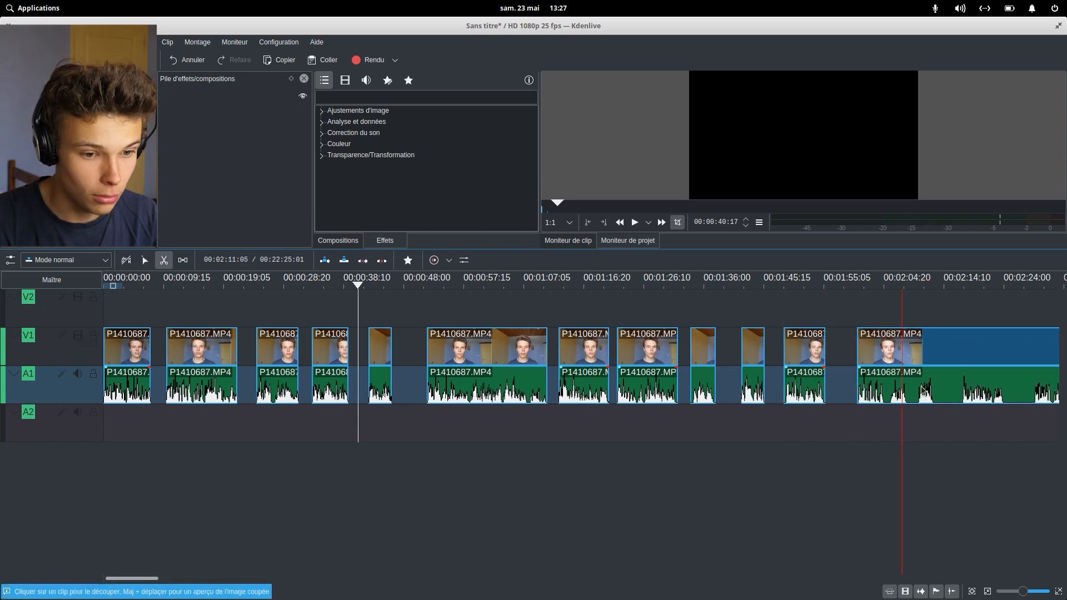
pyautogui.click(884, 389)
pyautogui.click(892, 392)
pyautogui.press('s')
pyautogui.click(888, 387)
pyautogui.press('Delete')
# Step: Cut the clip at about 00:02:08 and 00:02:10 and delete the silent section between the cuts
pyautogui.press('x')
pyautogui.click(906, 397)
pyautogui.click(917, 396)
pyautogui.press('s')
pyautogui.click(913, 396)
pyautogui.press('Delete')
# Step: Cut the clip at about 00:02:13 and 00:02:17 and delete the silent section between the cuts
pyautogui.press('x')
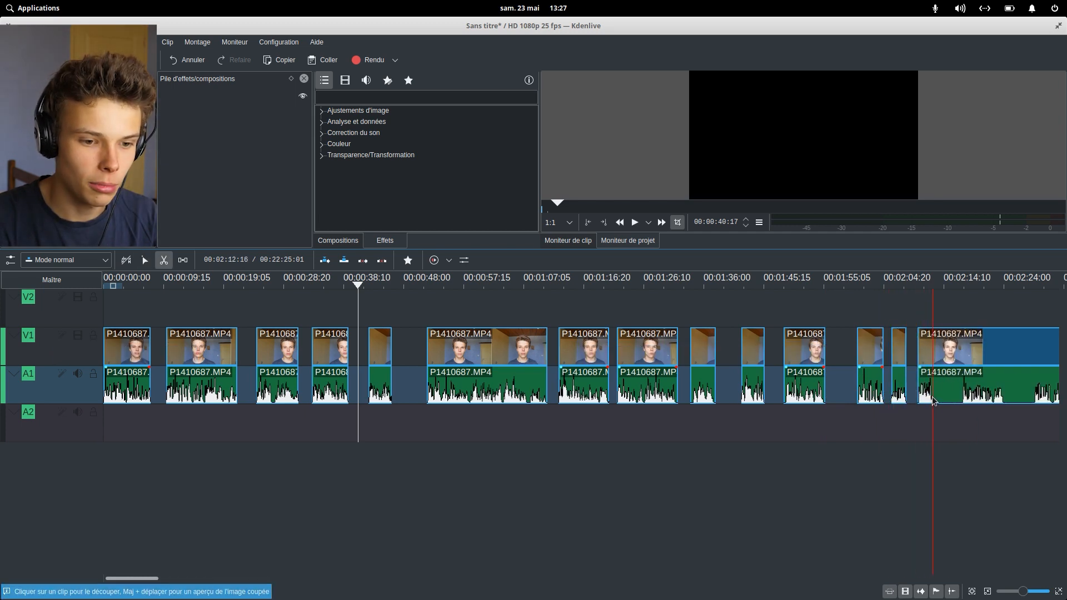
pyautogui.click(934, 400)
pyautogui.press('s')
pyautogui.click(950, 393)
pyautogui.press('Delete')
# Step: Cut the clip at about 00:02:24 and 00:02:28 around the silent section and undo the last operation
pyautogui.press('x')
pyautogui.click(1003, 402)
pyautogui.click(1031, 409)
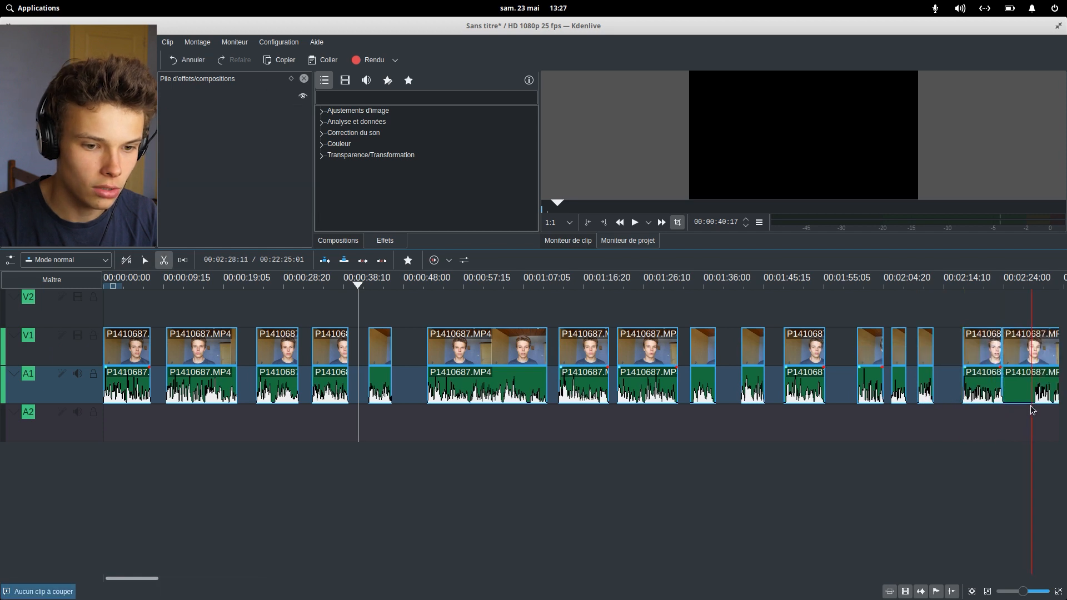
pyautogui.click(1032, 389)
pyautogui.press('s')
pyautogui.press('Delete')
pyautogui.hotkey('ctrl', 'z')
# Step: Delete the silent section between about 00:02:25 and 00:02:28 on the timeline
pyautogui.scroll(-8, 901, 429)
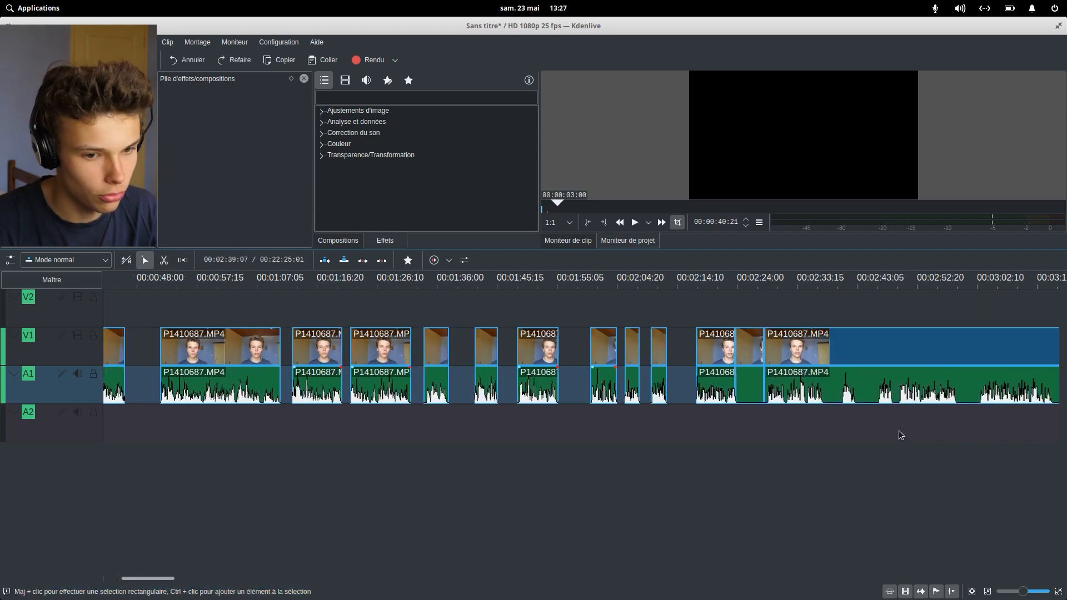
pyautogui.click(475, 383)
pyautogui.press('s')
pyautogui.click(478, 384)
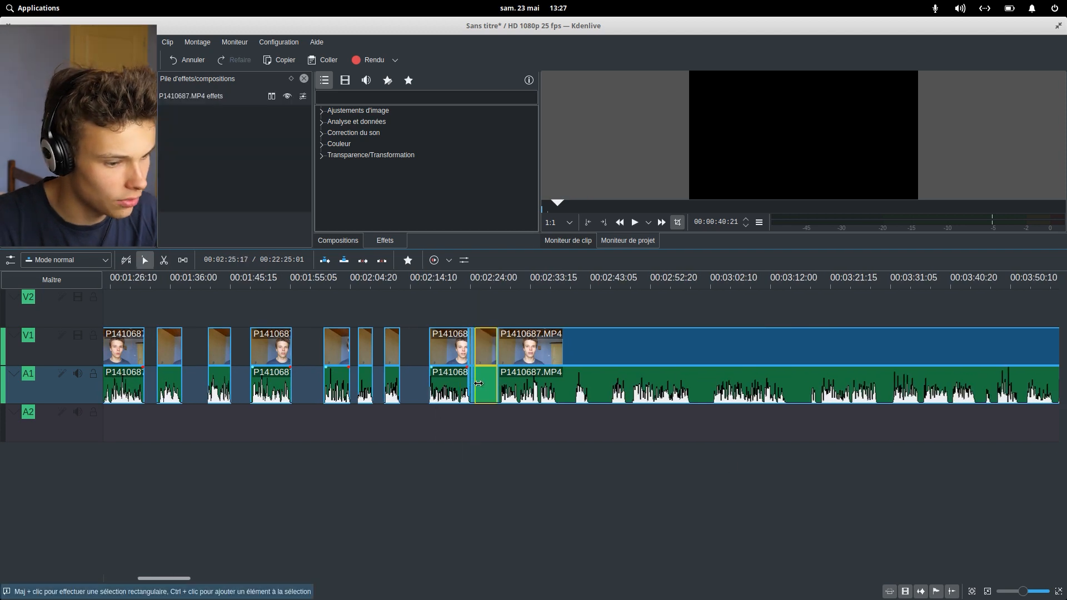
pyautogui.press('Delete')
# Step: Delete the two short leftover silent pieces at about 00:02:24
pyautogui.scroll(6, 474, 408)
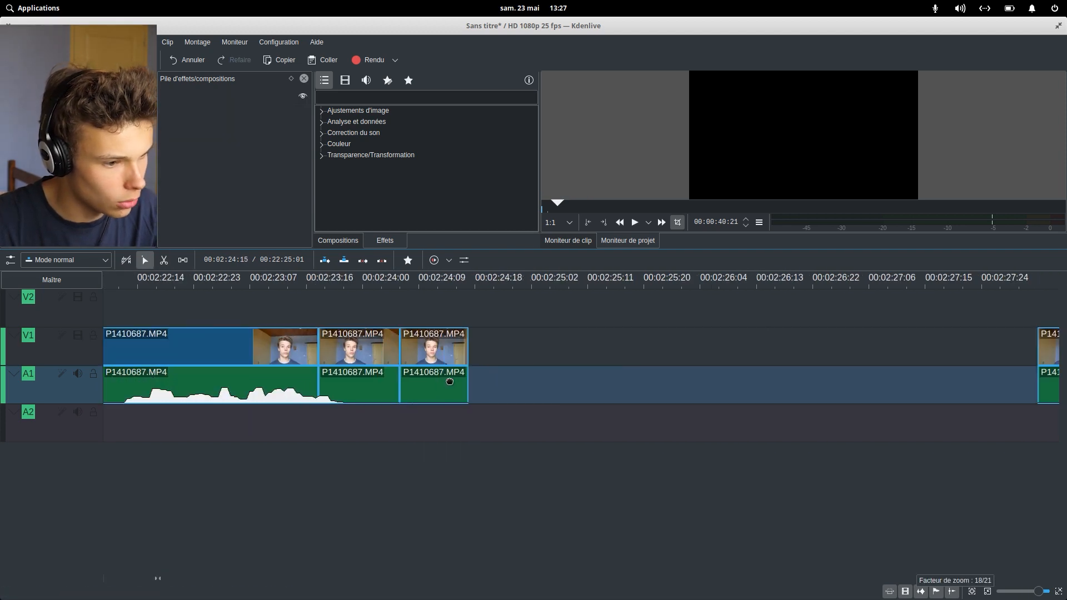
pyautogui.click(449, 380)
pyautogui.press('Delete')
pyautogui.click(372, 382)
pyautogui.press('Delete')
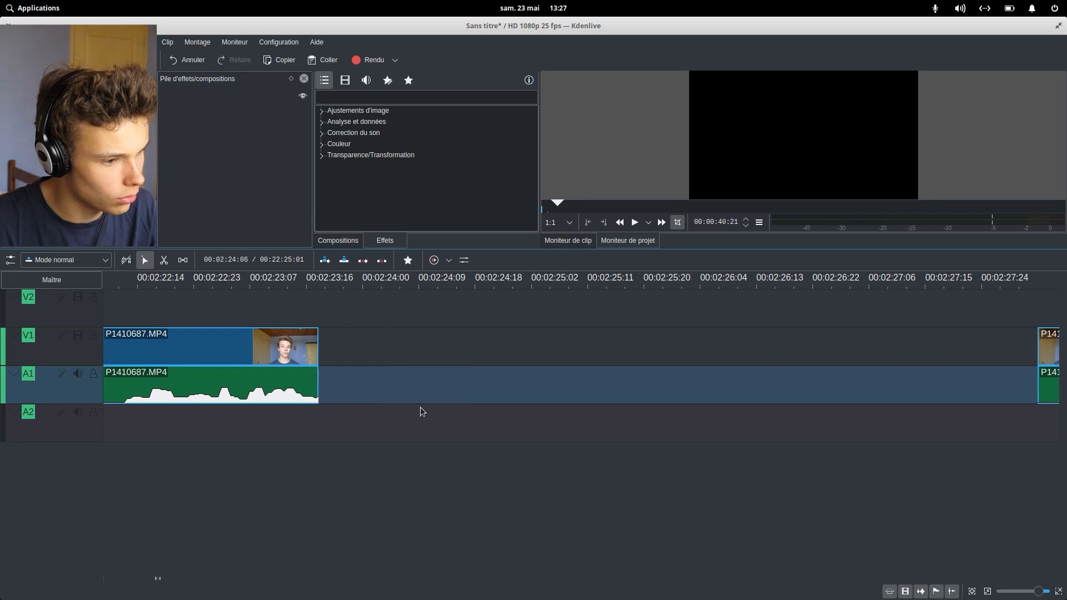
# Step: Cut the clip at about 00:02:38 and 00:02:41 and delete the silent section between the cuts
pyautogui.scroll(-5, 453, 417)
pyautogui.press('x')
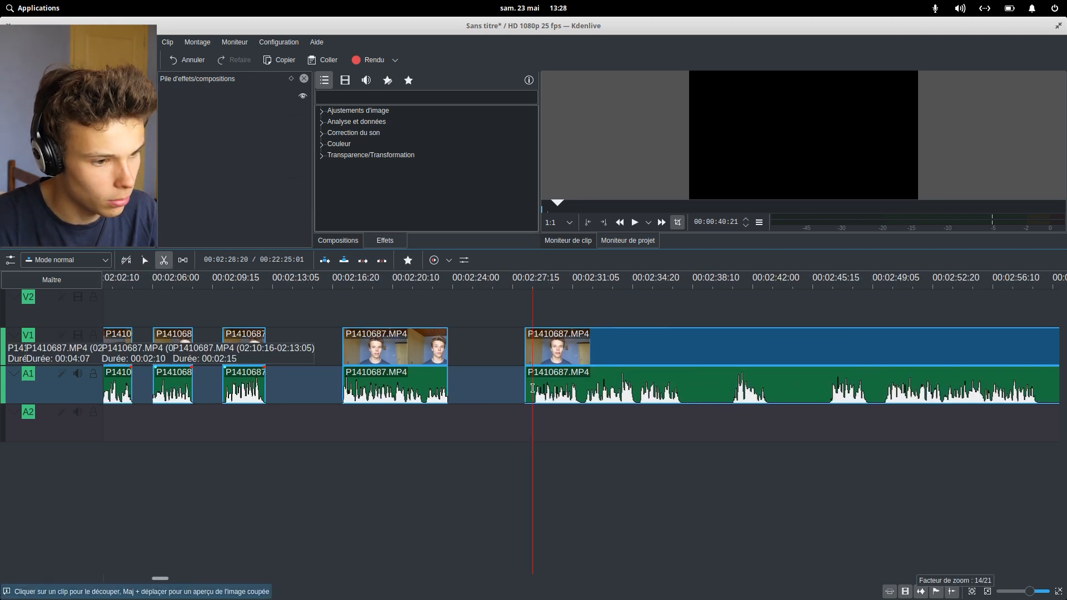
pyautogui.click(680, 398)
pyautogui.click(733, 392)
pyautogui.press('s')
pyautogui.click(724, 388)
pyautogui.press('Delete')
# Step: Cut the clip at about 00:02:43 and 00:02:47 and delete the silent section between the cuts
pyautogui.press('x')
pyautogui.click(767, 395)
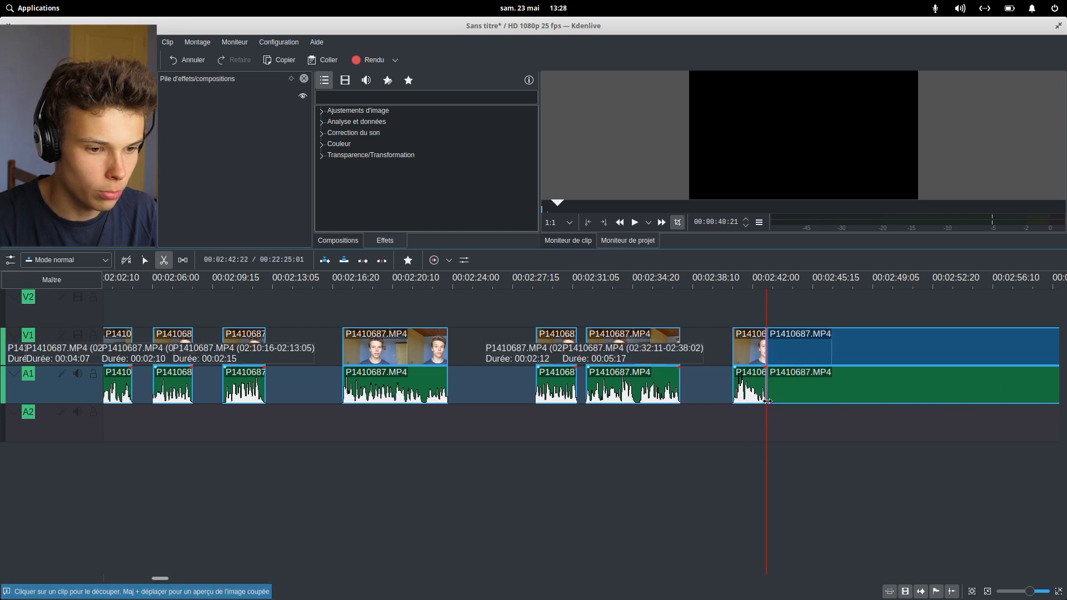
pyautogui.click(829, 395)
pyautogui.press('s')
pyautogui.click(803, 394)
pyautogui.press('Delete')
# Step: Cut the clip at about 00:02:49 and 00:02:50 and delete the short silence between the cuts
pyautogui.press('x')
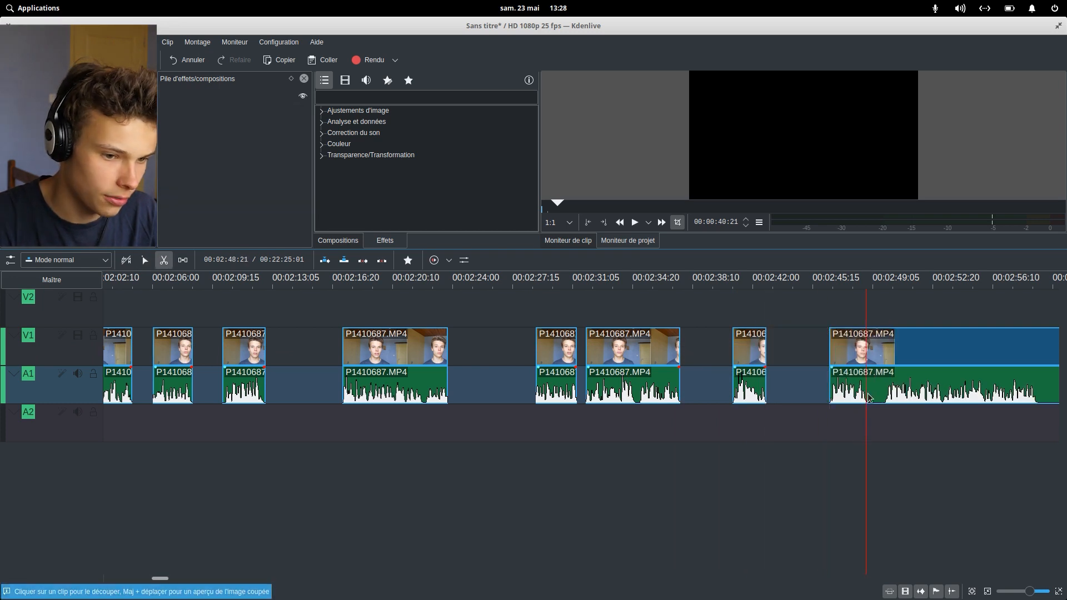
pyautogui.click(868, 391)
pyautogui.click(886, 388)
pyautogui.press('s')
pyautogui.click(876, 365)
pyautogui.press('Delete')
# Step: Cut the clip at about 00:02:59 and 00:03:03 and delete the silent section between the cuts
pyautogui.scroll(-3, 880, 390)
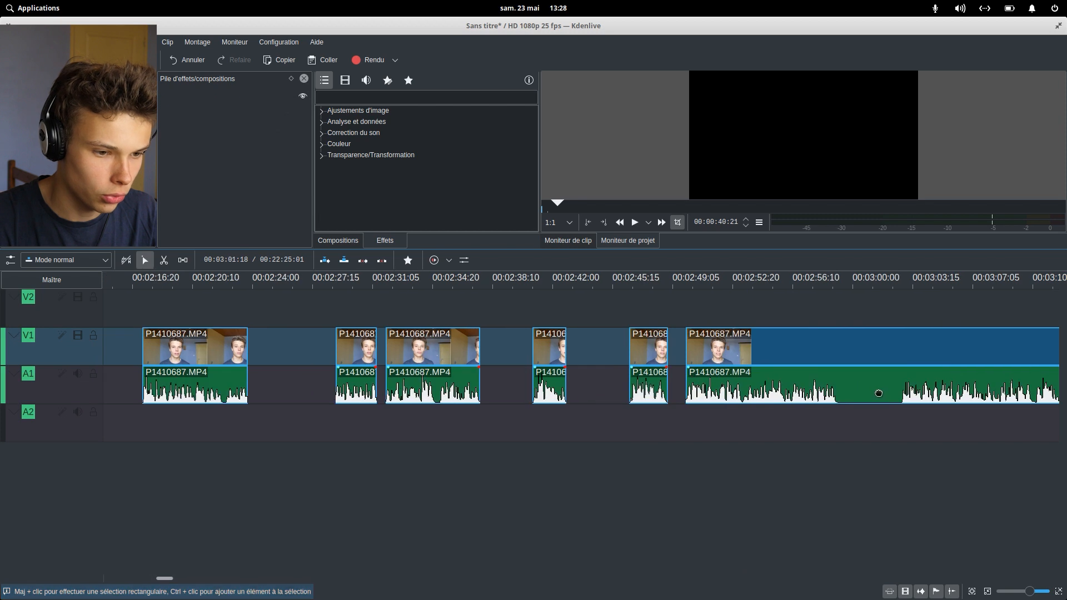
pyautogui.press('x')
pyautogui.click(837, 395)
pyautogui.click(904, 389)
pyautogui.press('s')
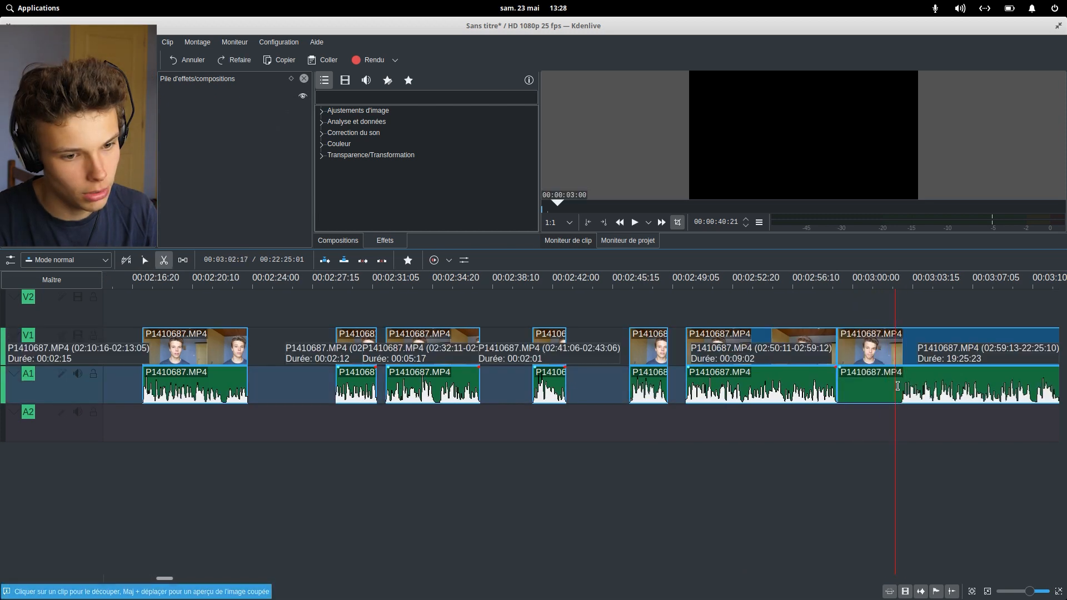
pyautogui.click(877, 389)
pyautogui.press('Delete')
# Step: Cut the clip at about 00:03:14 and 00:03:18 and delete the silent section between the cuts
pyautogui.scroll(-13, 875, 389)
pyautogui.press('x')
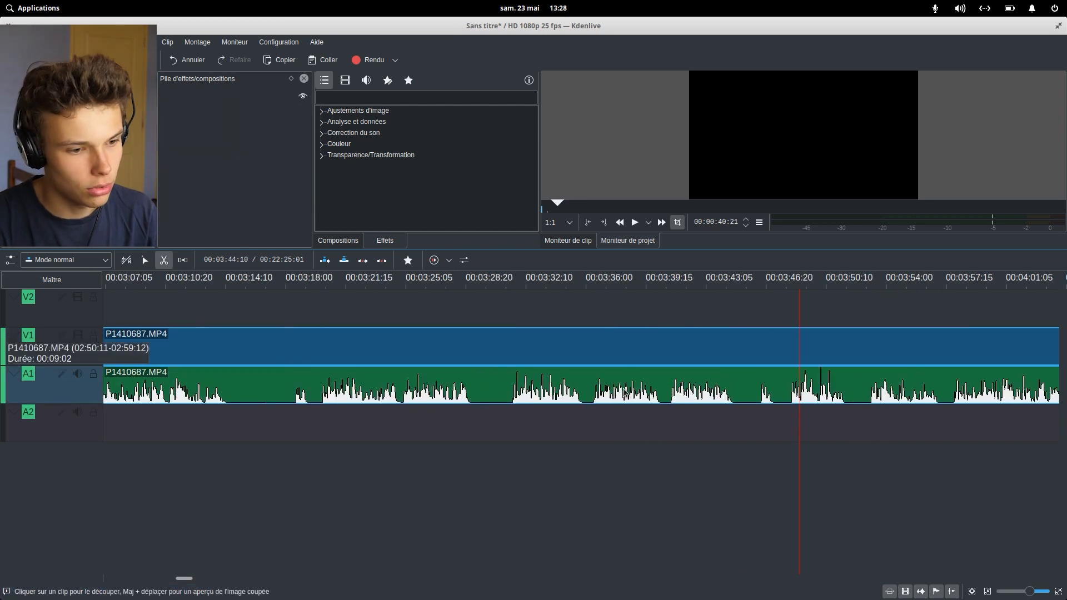
pyautogui.click(224, 392)
pyautogui.click(296, 400)
pyautogui.press('s')
pyautogui.click(281, 382)
pyautogui.press('Delete')
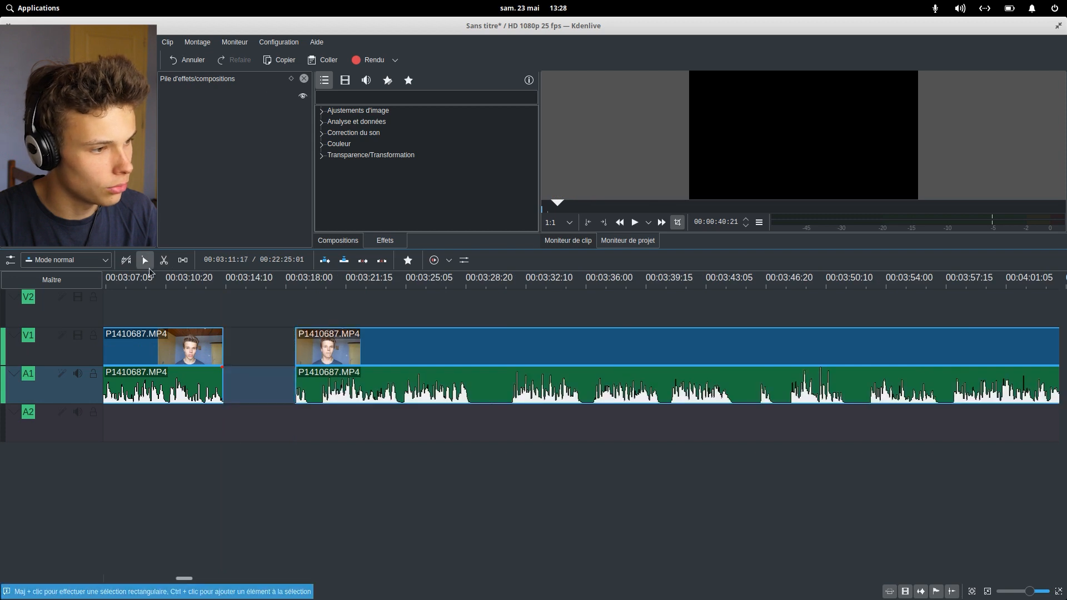
# Step: Close the gaps between the first six clips on the timeline with the Spacer tool
pyautogui.click(183, 261)
pyautogui.moveTo(184, 579); pyautogui.dragTo(102, 580)
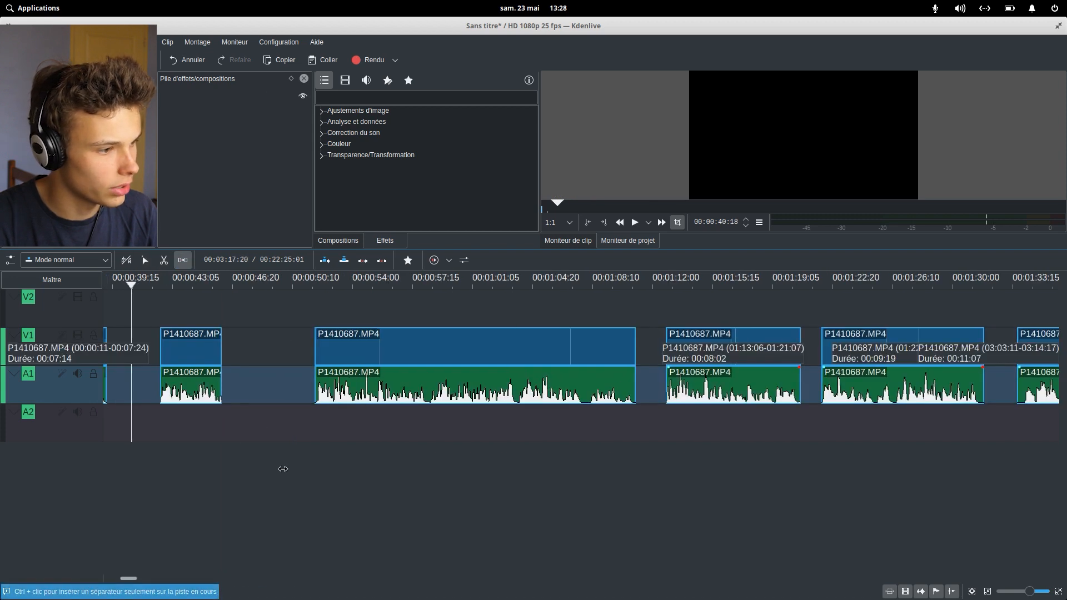
pyautogui.moveTo(312, 358); pyautogui.dragTo(269, 358)
pyautogui.moveTo(489, 356); pyautogui.dragTo(438, 357)
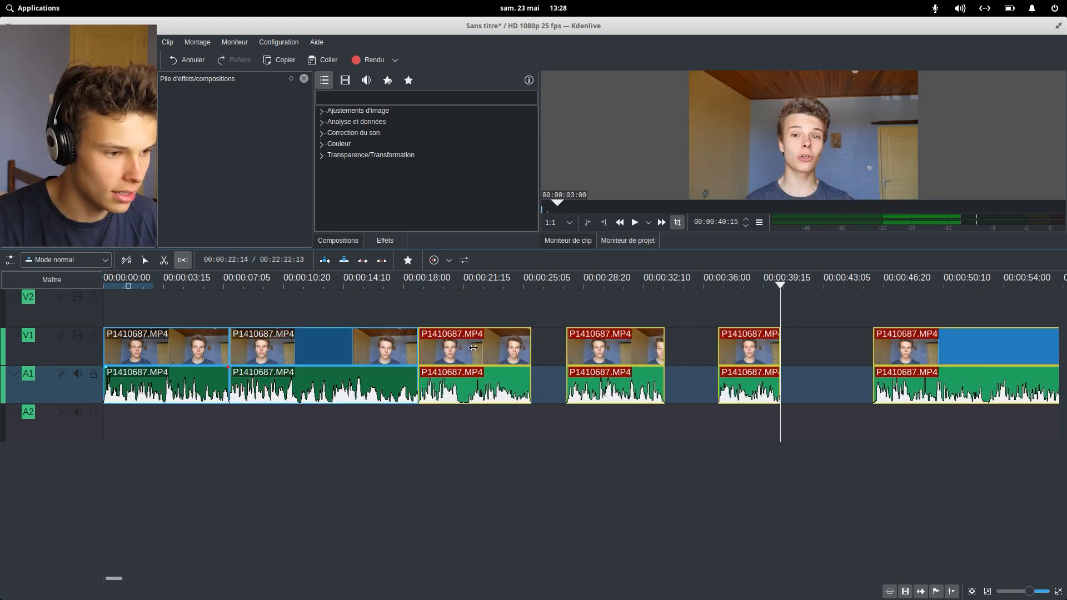
pyautogui.moveTo(587, 356); pyautogui.dragTo(552, 356)
pyautogui.moveTo(710, 356); pyautogui.dragTo(656, 357)
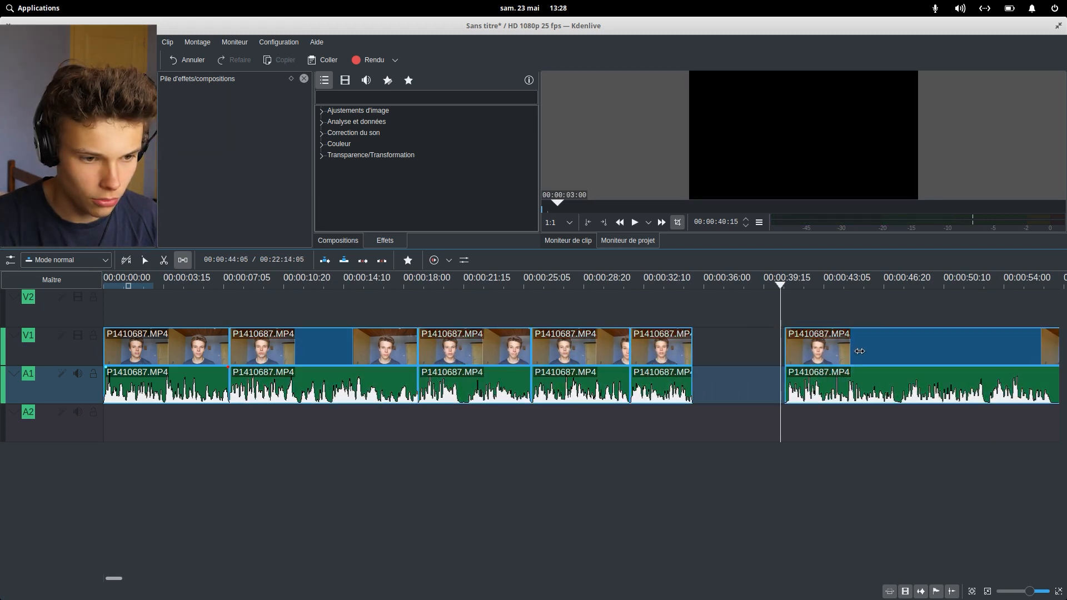
pyautogui.moveTo(948, 370); pyautogui.dragTo(855, 379)
# Step: Close the four gaps between the sixth and tenth clips with the Spacer tool
pyautogui.scroll(-8, 855, 381)
pyautogui.moveTo(545, 353); pyautogui.dragTo(515, 354)
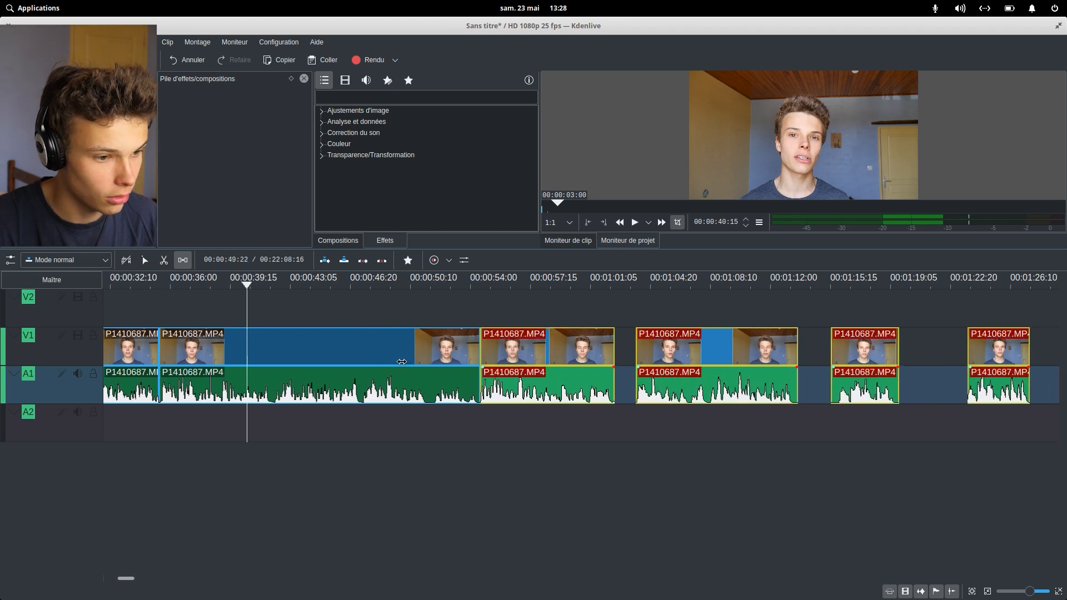
pyautogui.moveTo(645, 346); pyautogui.dragTo(624, 346)
pyautogui.moveTo(856, 347); pyautogui.dragTo(822, 346)
pyautogui.moveTo(917, 349); pyautogui.dragTo(852, 360)
# Step: Close the gaps between the clips that follow the tenth one by pulling them against each other with the Spacer tool
pyautogui.scroll(-3, 854, 376)
pyautogui.scroll(-2, 858, 390)
pyautogui.moveTo(629, 378); pyautogui.dragTo(574, 373)
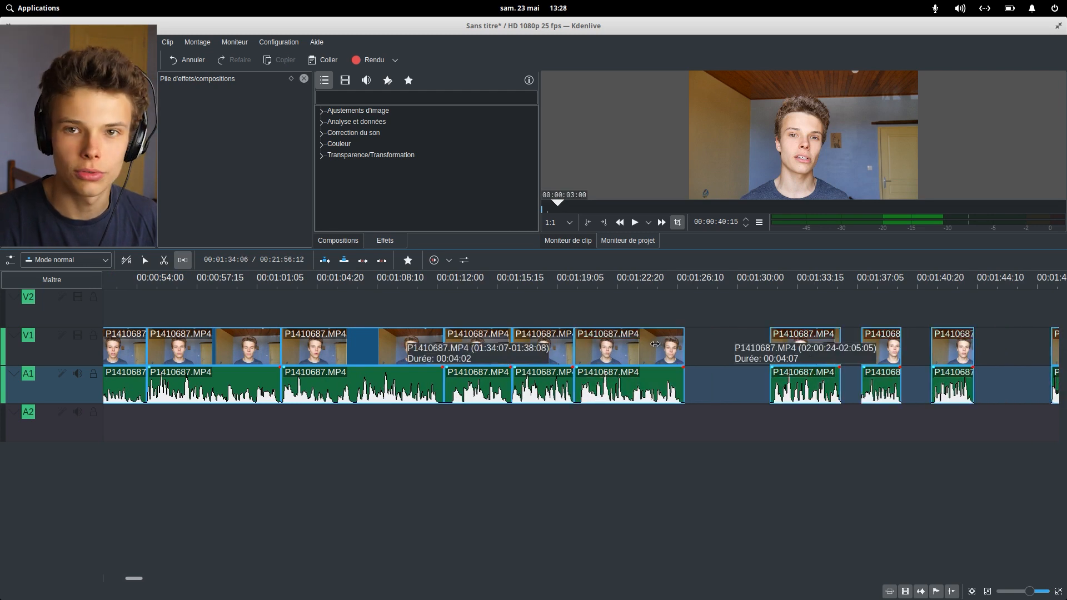
pyautogui.moveTo(820, 399); pyautogui.dragTo(732, 398)
pyautogui.moveTo(785, 398); pyautogui.dragTo(717, 398)
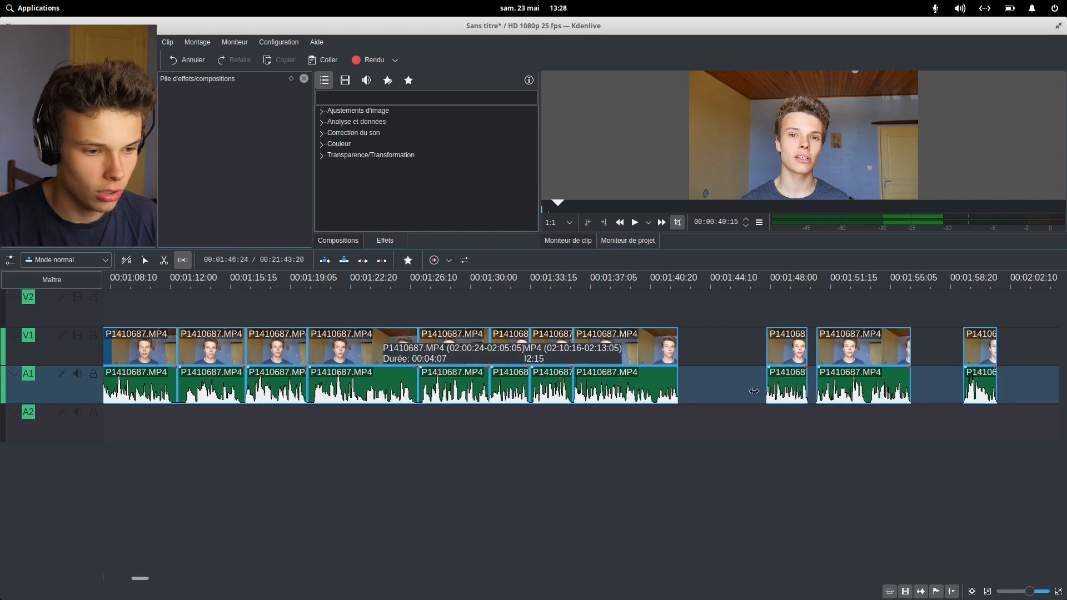
# Step: Close the remaining gaps after about 00:01:40 so that the trimmed clips run back to back
pyautogui.moveTo(878, 391); pyautogui.dragTo(806, 391)
pyautogui.moveTo(934, 395); pyautogui.dragTo(868, 396)
pyautogui.moveTo(906, 398); pyautogui.dragTo(831, 394)
pyautogui.scroll(-4, 876, 425)
pyautogui.scroll(10, 852, 442)
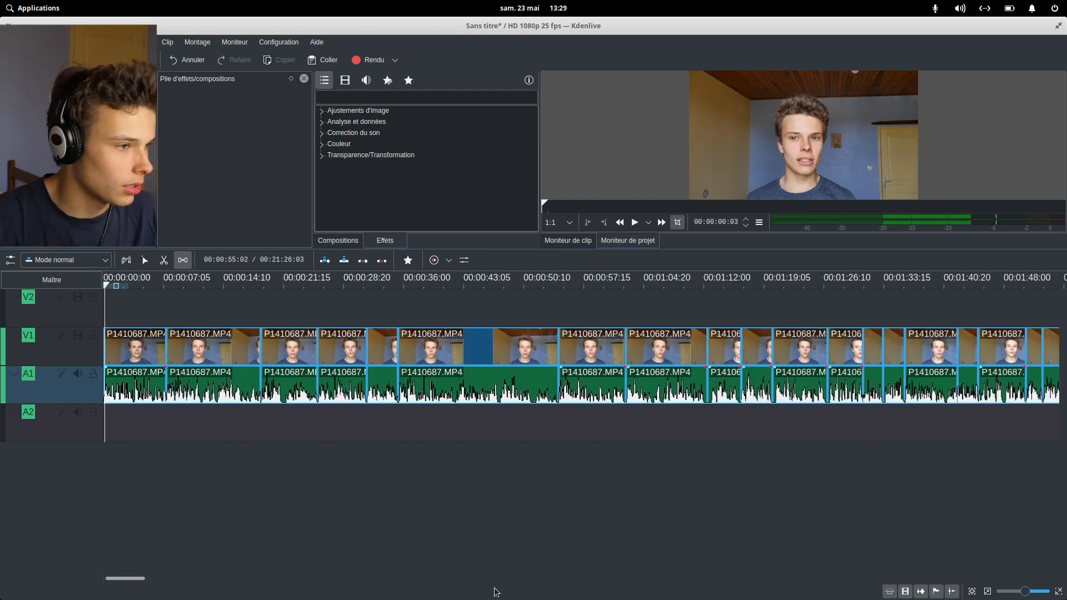
# Step: Place the migna.png image on track V2 near the beginning and shift its start to about 00:00:00:13
pyautogui.click(67, 133)
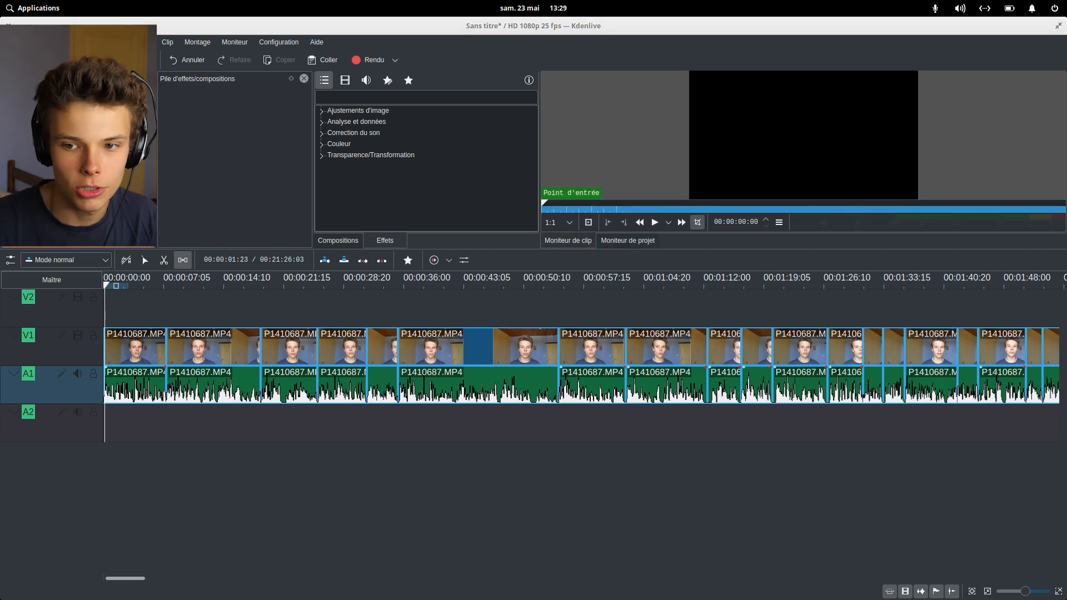
pyautogui.moveTo(67, 133); pyautogui.dragTo(111, 306)
pyautogui.click(129, 283)
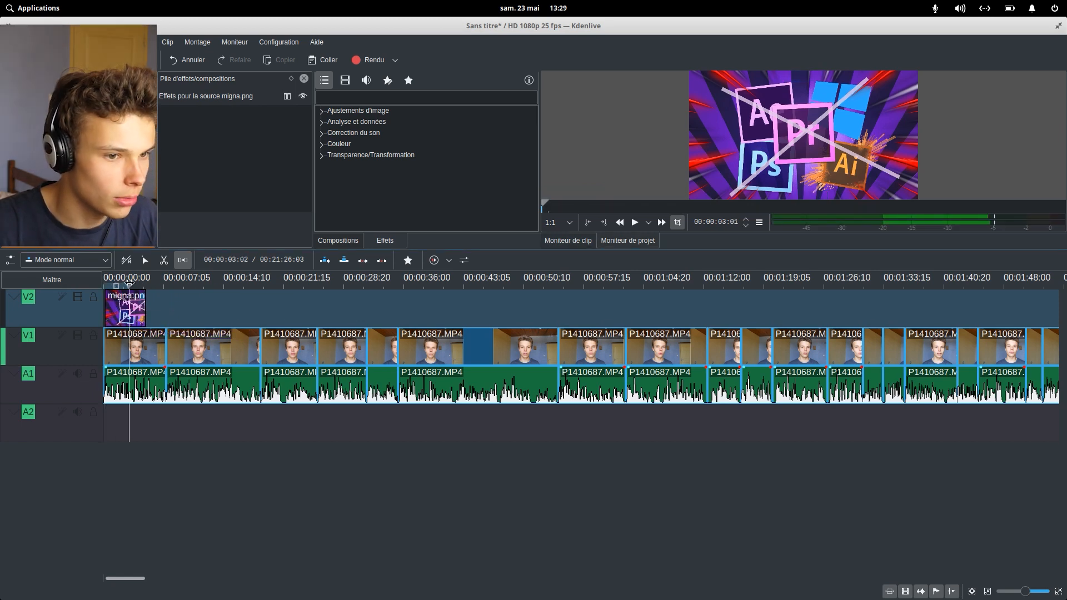
pyautogui.click(128, 503)
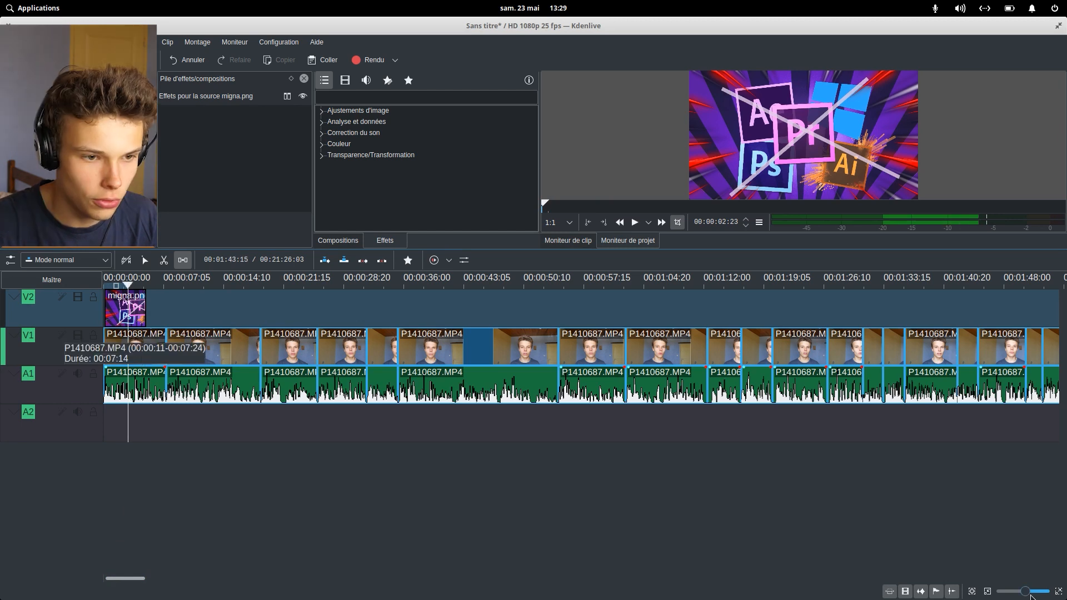
pyautogui.moveTo(1022, 593); pyautogui.dragTo(1038, 593)
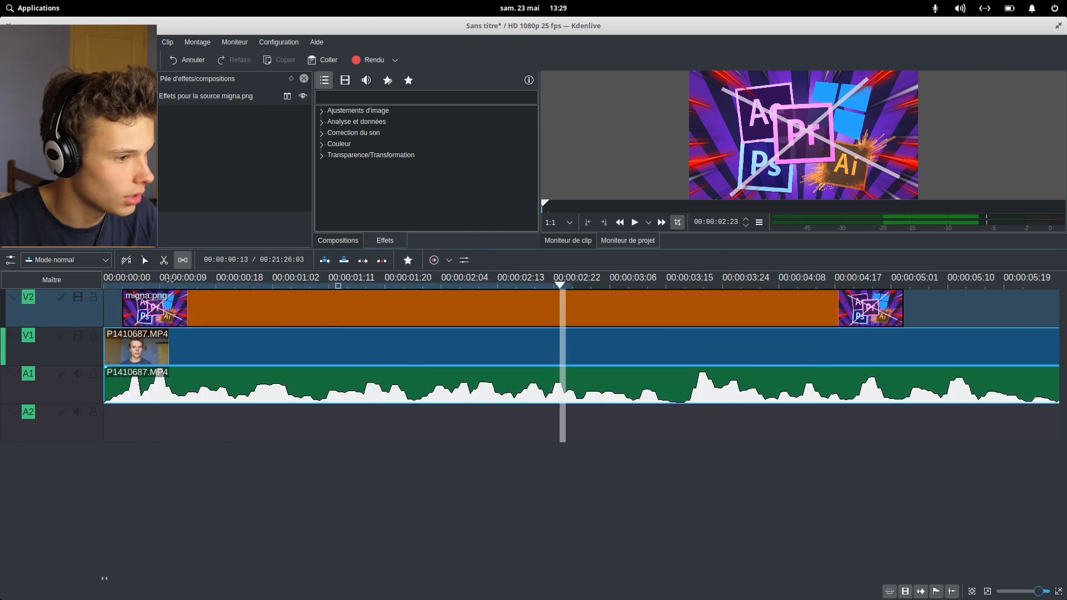
pyautogui.moveTo(231, 309); pyautogui.dragTo(243, 310)
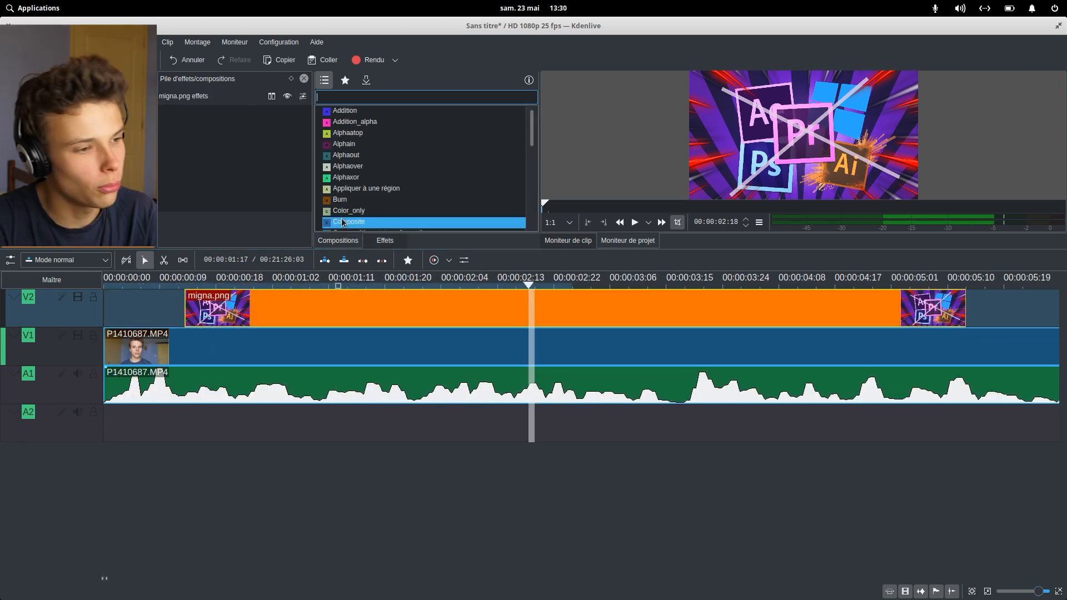
# Step: Apply a Composite composition to migna.png, scale the image to 58.96% and place it mid-frame at X 398, Y 202
pyautogui.moveTo(354, 222); pyautogui.dragTo(400, 310)
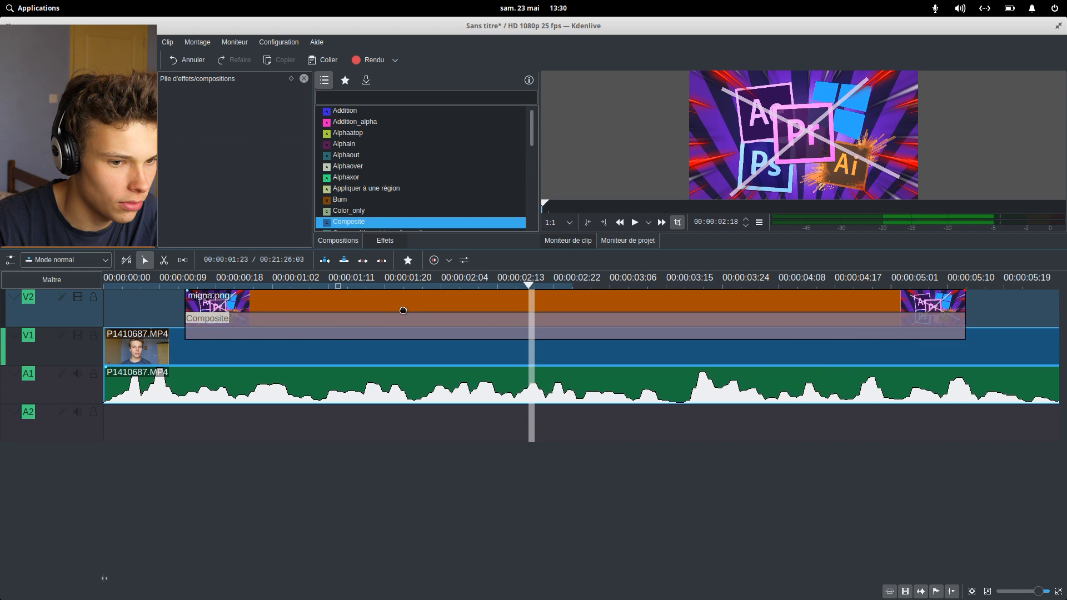
pyautogui.click(227, 321)
pyautogui.moveTo(314, 166); pyautogui.dragTo(463, 167)
pyautogui.moveTo(417, 251); pyautogui.dragTo(398, 335)
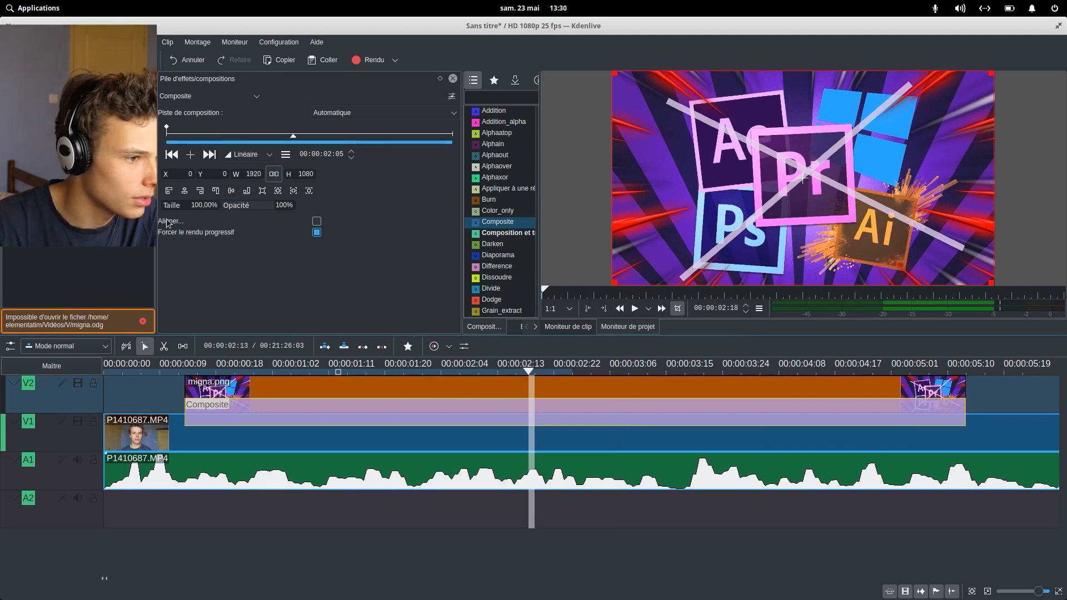
pyautogui.moveTo(167, 207); pyautogui.dragTo(145, 207)
pyautogui.moveTo(737, 146); pyautogui.dragTo(810, 170)
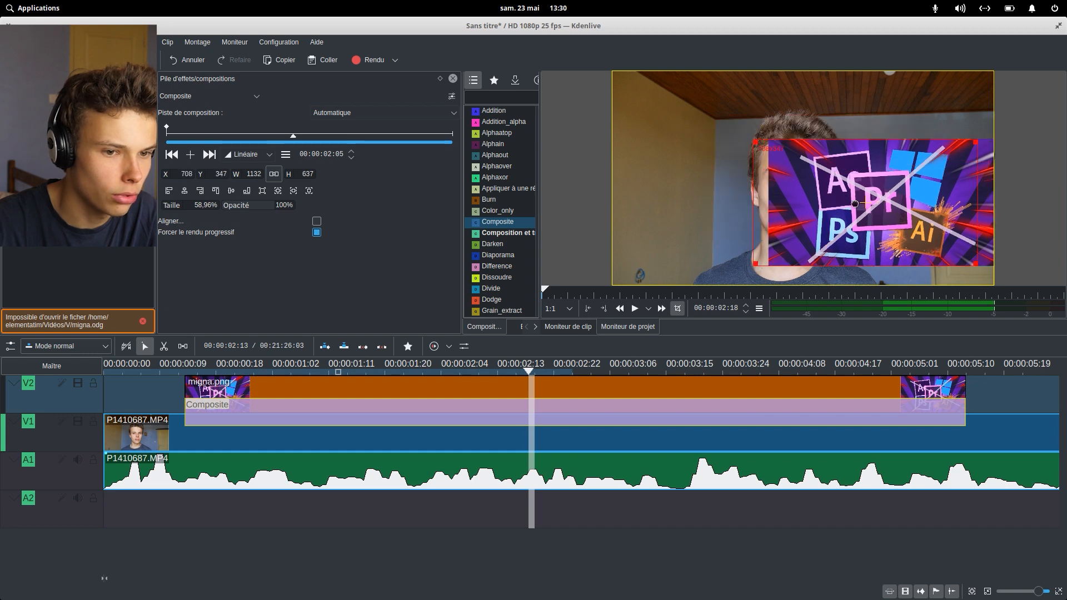
# Step: Cut the first P1410687.MP4 clip on V1 beneath migna.png's start and end, at about 00:00:00:13 and 00:00:05:12
pyautogui.click(320, 443)
pyautogui.press('x')
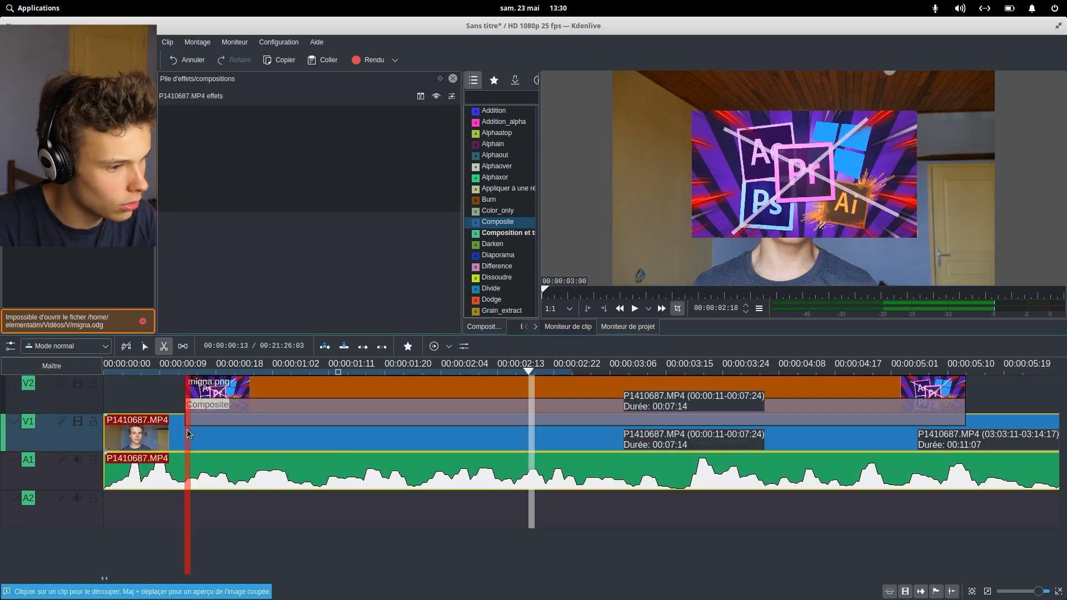
pyautogui.click(180, 438)
pyautogui.click(961, 439)
pyautogui.press('s')
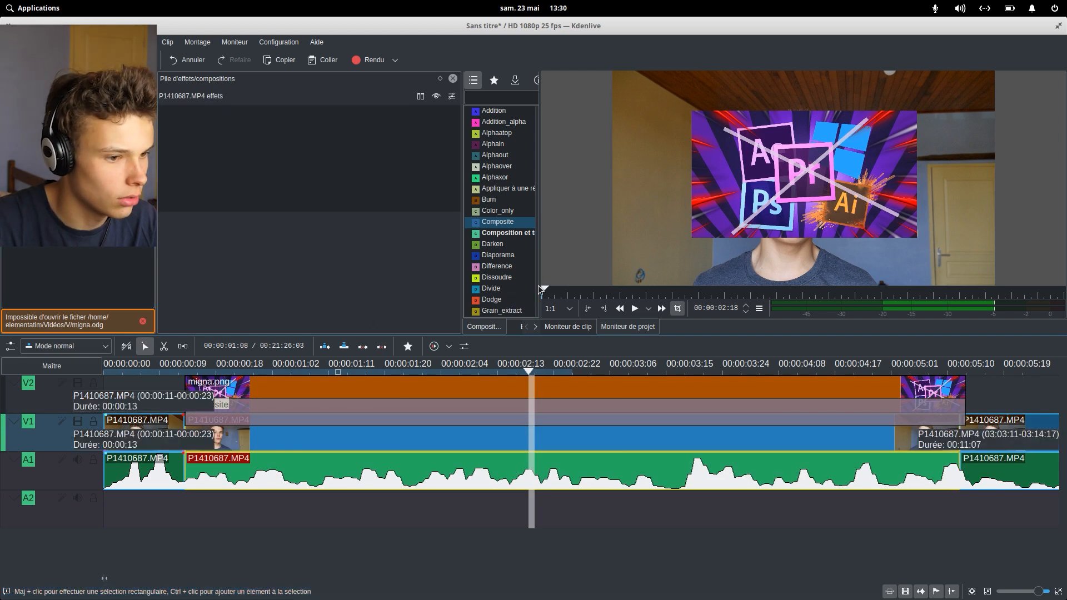
# Step: Apply the Flou effect to the clip section beneath migna.png and set its Quantité to 822
pyautogui.moveTo(539, 286); pyautogui.dragTo(630, 291)
pyautogui.click(533, 326)
pyautogui.click(509, 99)
pyautogui.write('flou')
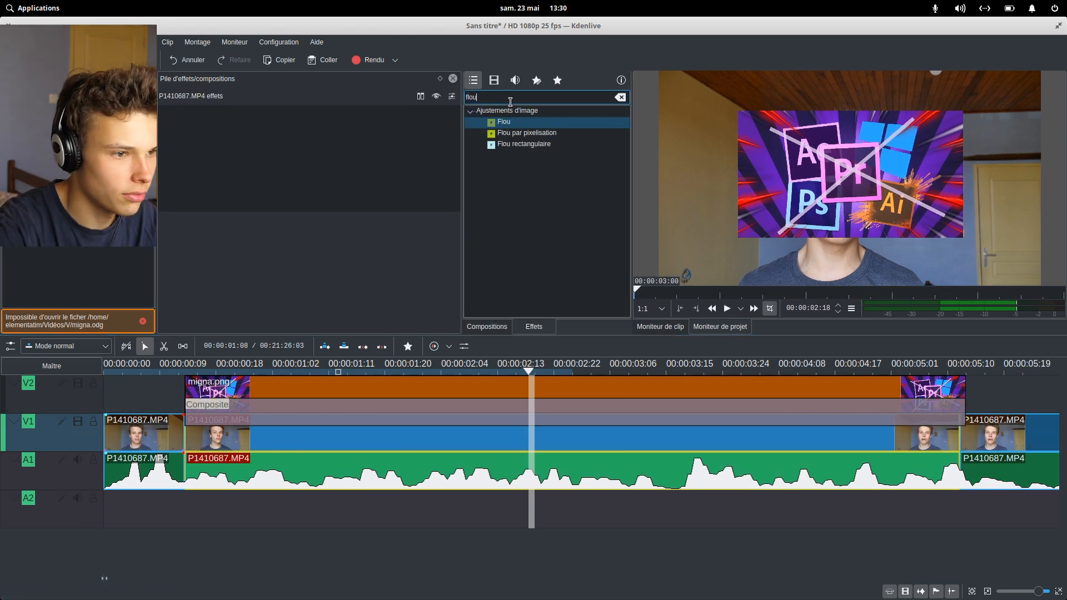
pyautogui.moveTo(504, 122); pyautogui.dragTo(213, 133)
pyautogui.moveTo(193, 173); pyautogui.dragTo(392, 174)
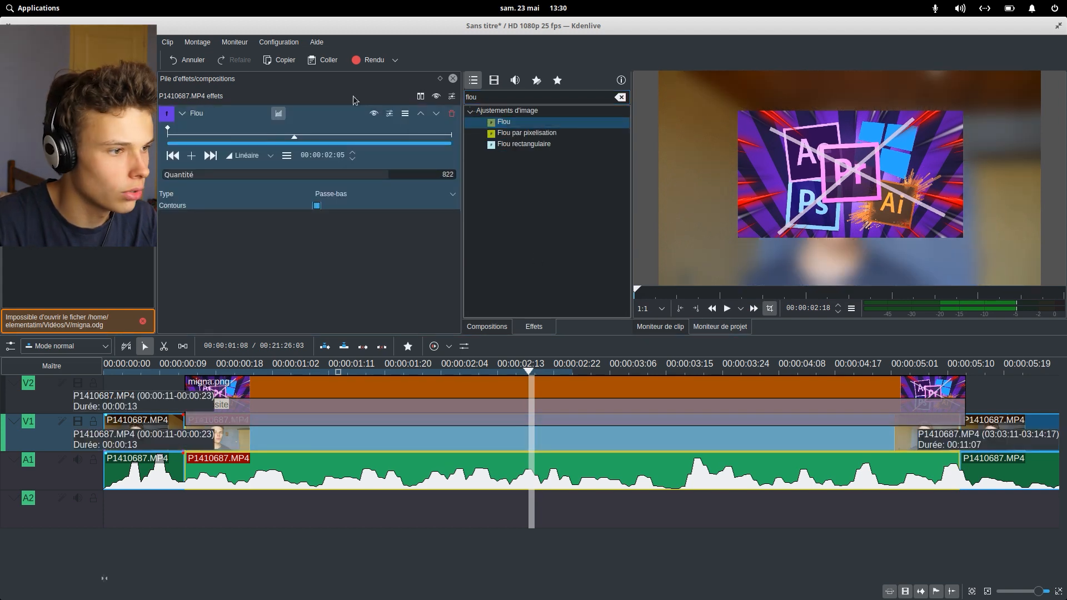
# Step: Animate the Flou effect with a keyframe at 00:00:00:07 keeping Quantité 822 and the starting keyframe set to 0
pyautogui.moveTo(293, 138); pyautogui.dragTo(239, 138)
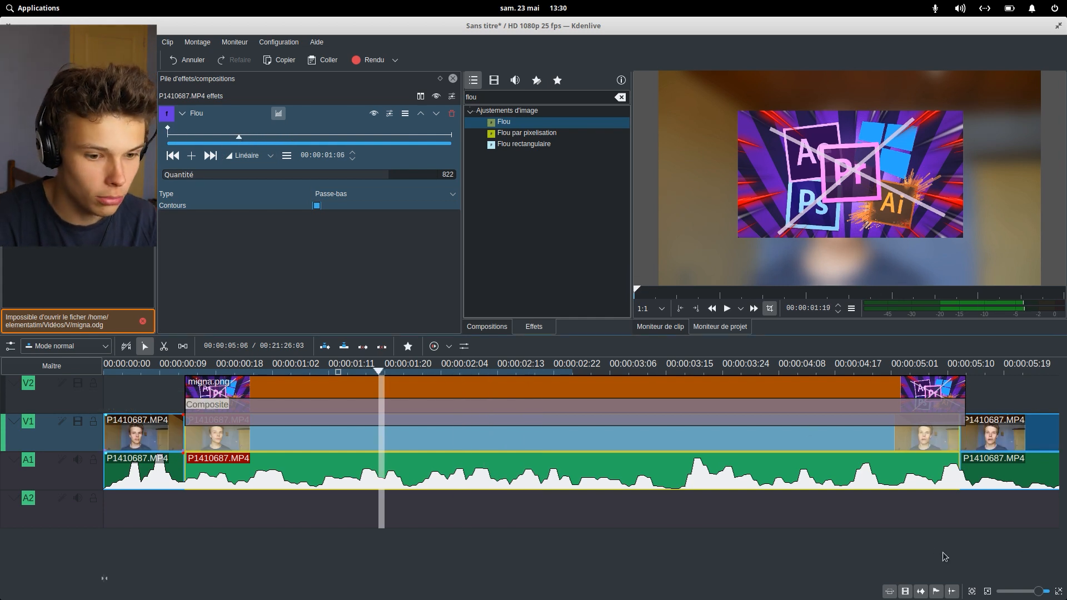
pyautogui.click(962, 8)
pyautogui.click(659, 23)
pyautogui.moveTo(383, 367); pyautogui.dragTo(233, 365)
pyautogui.click(194, 157)
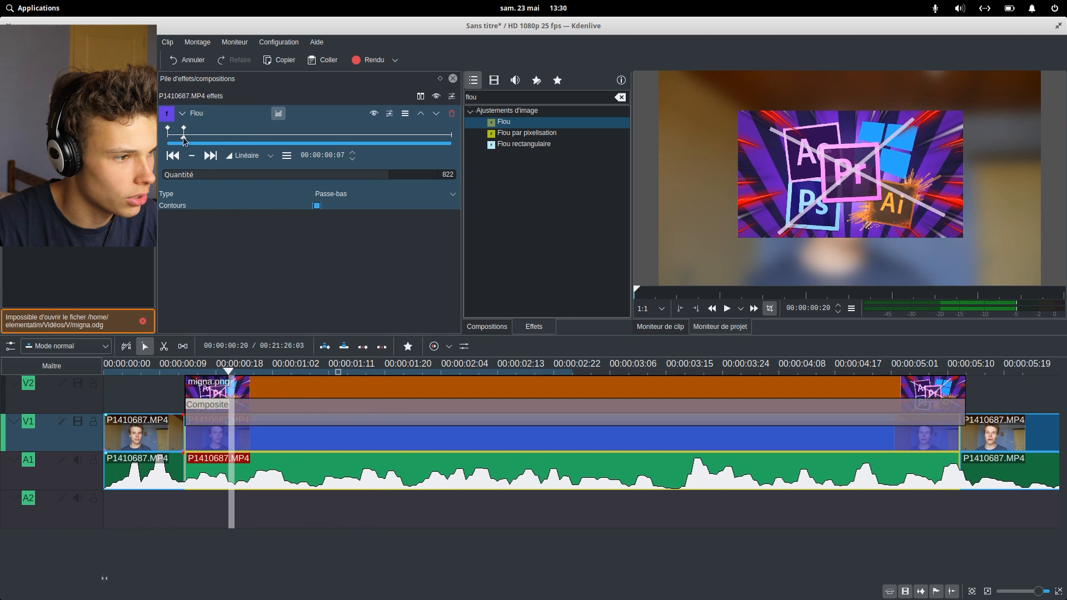
pyautogui.click(173, 156)
pyautogui.moveTo(380, 180); pyautogui.dragTo(167, 178)
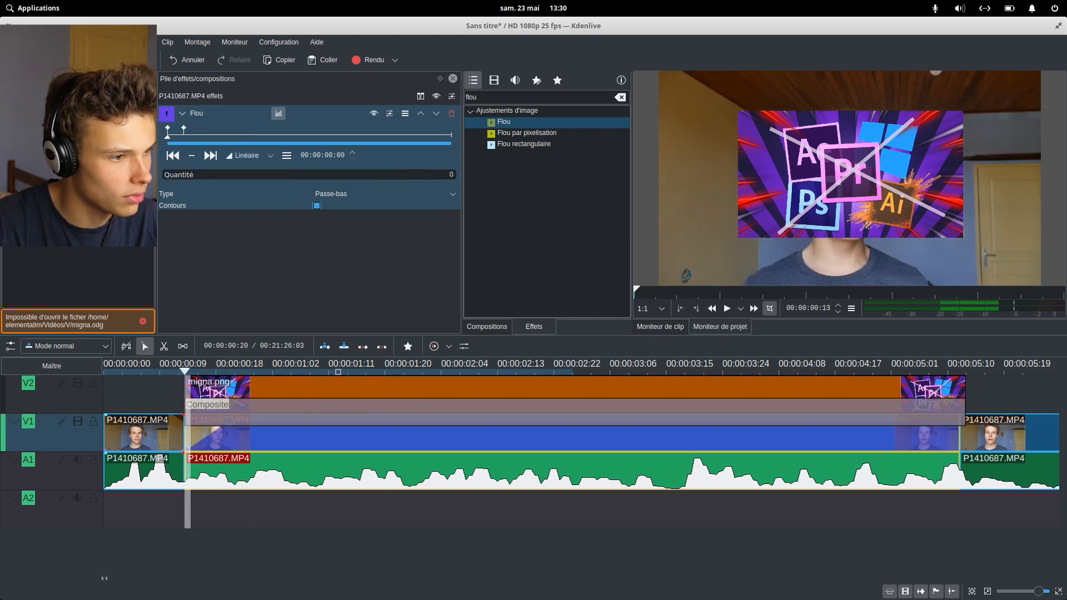
# Step: Preview the blur transition at the start of the section beneath migna.png
pyautogui.moveTo(167, 139); pyautogui.dragTo(181, 137)
pyautogui.click(119, 139)
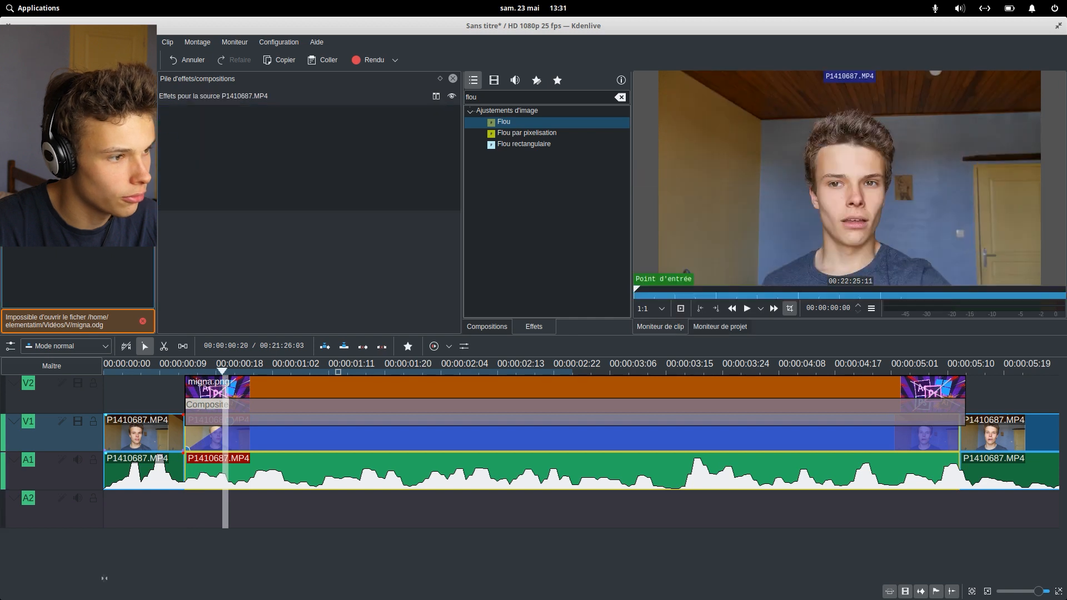
pyautogui.moveTo(221, 368); pyautogui.dragTo(185, 368)
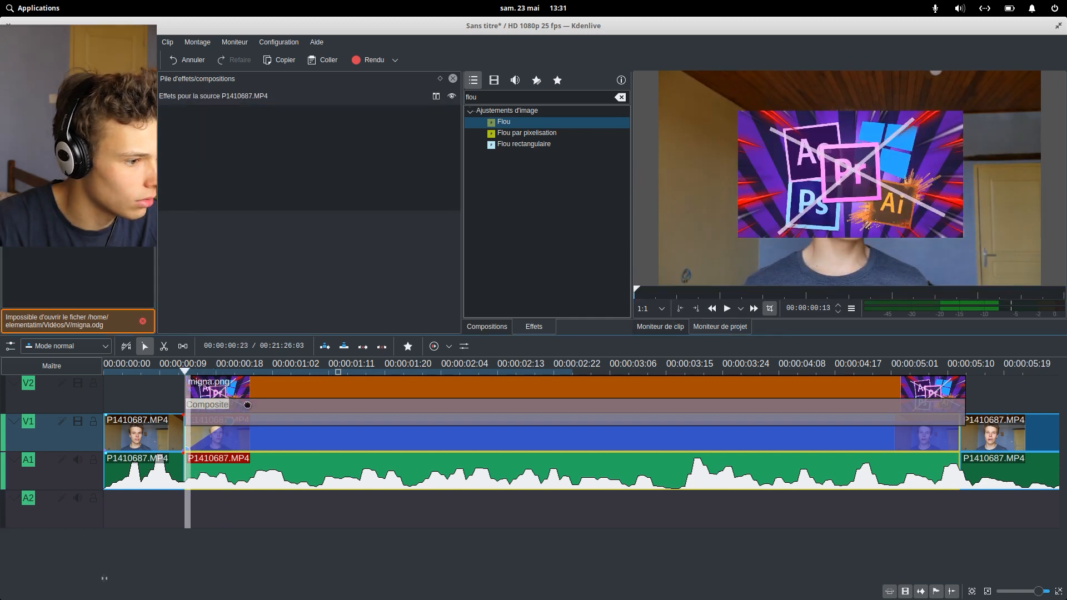
pyautogui.click(257, 397)
pyautogui.click(257, 453)
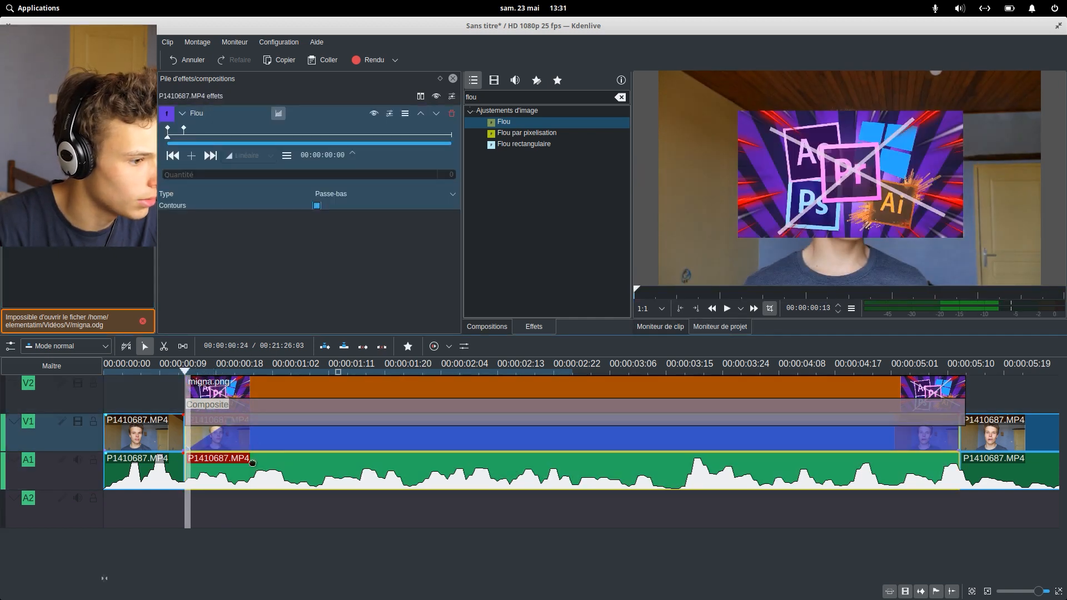
pyautogui.click(282, 530)
pyautogui.click(172, 382)
pyautogui.press('space')
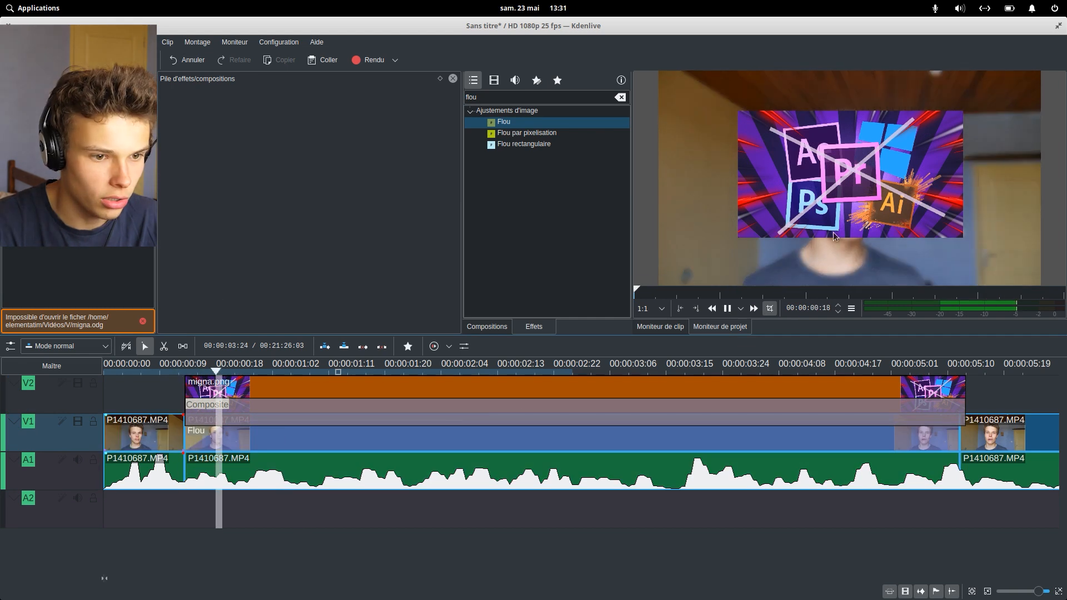
pyautogui.moveTo(313, 378); pyautogui.dragTo(202, 343)
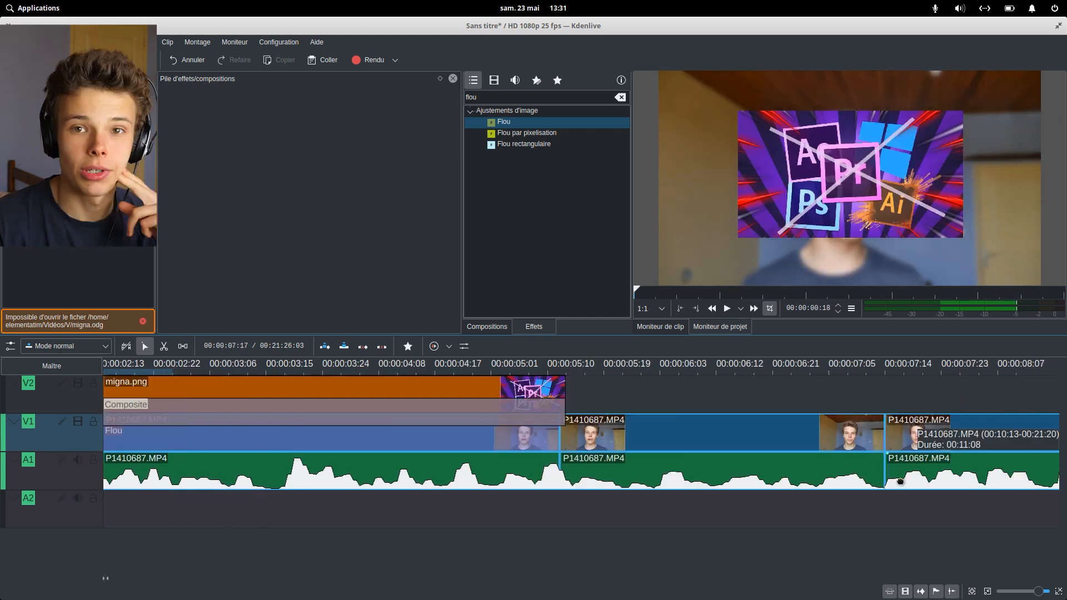
# Step: Add a keyframe at 00:00:00:08 to the Composite composition of migna.png
pyautogui.scroll(6, 896, 484)
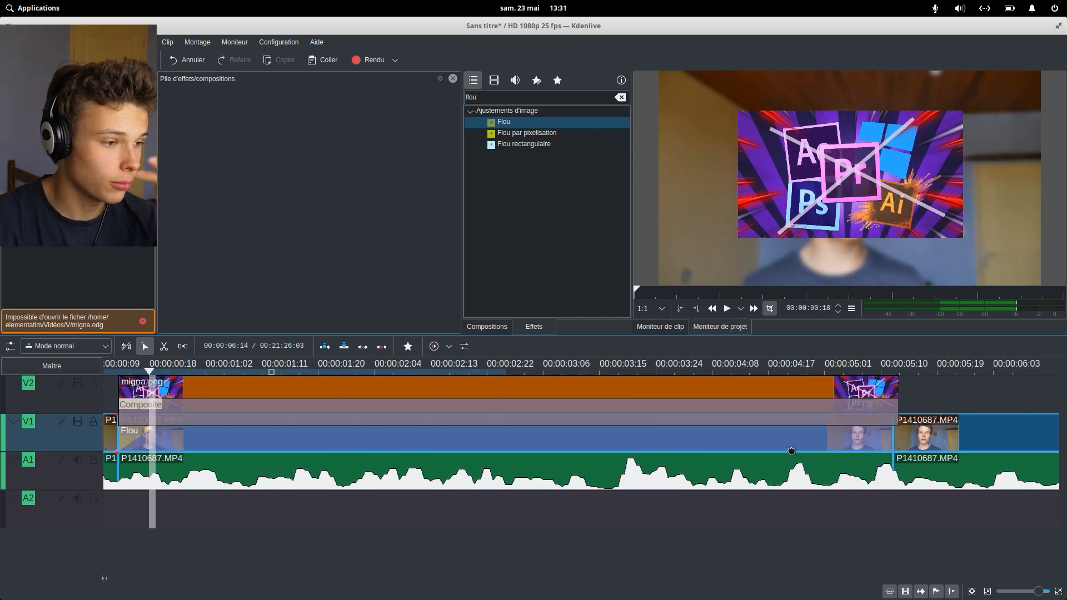
pyautogui.moveTo(488, 374); pyautogui.dragTo(327, 371)
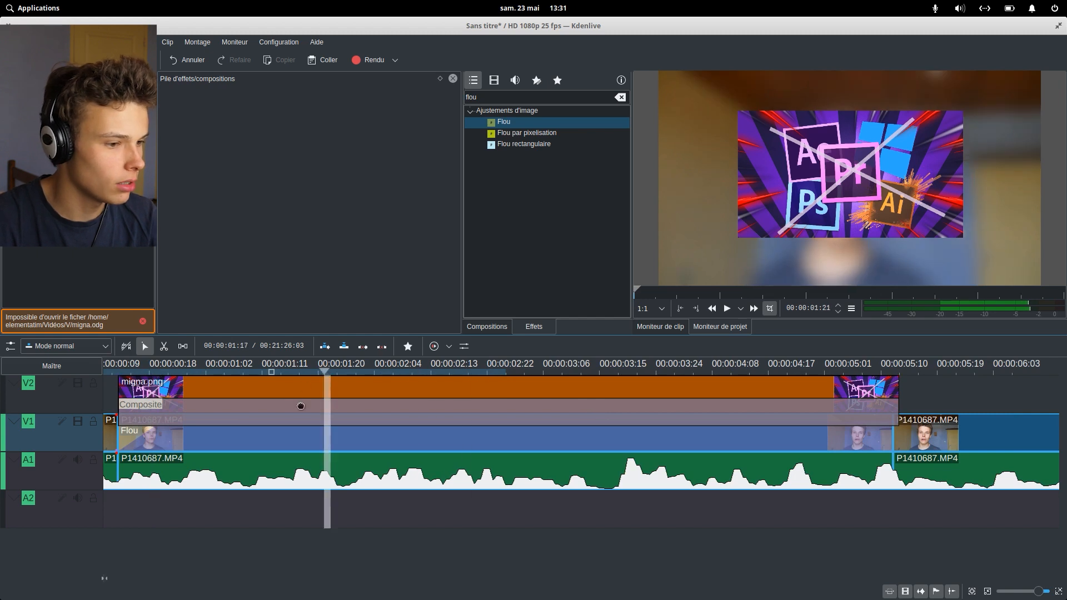
pyautogui.click(303, 405)
pyautogui.moveTo(139, 371); pyautogui.dragTo(171, 372)
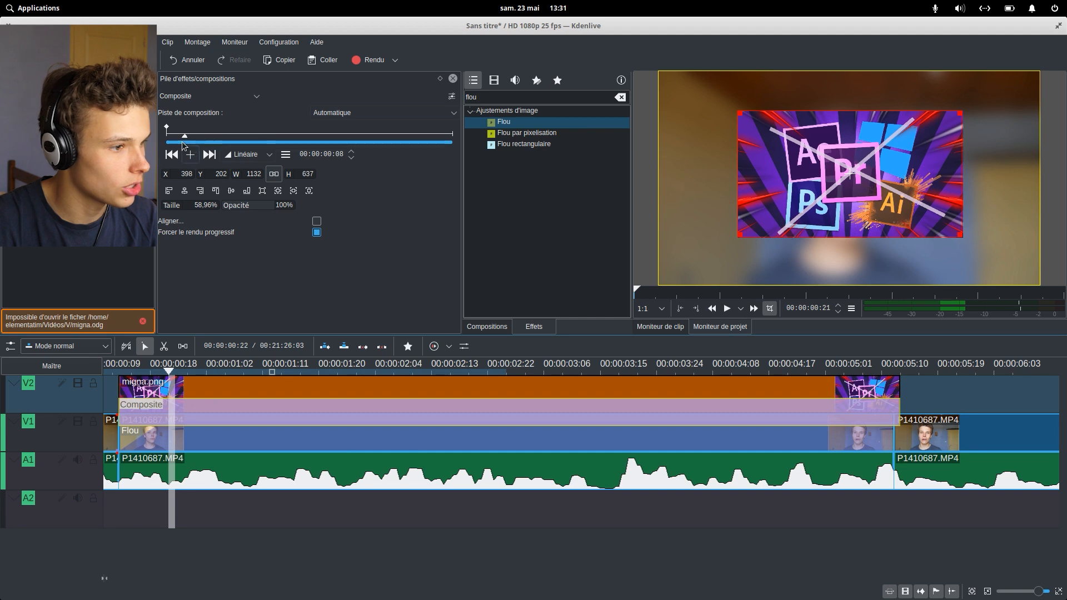
pyautogui.click(192, 155)
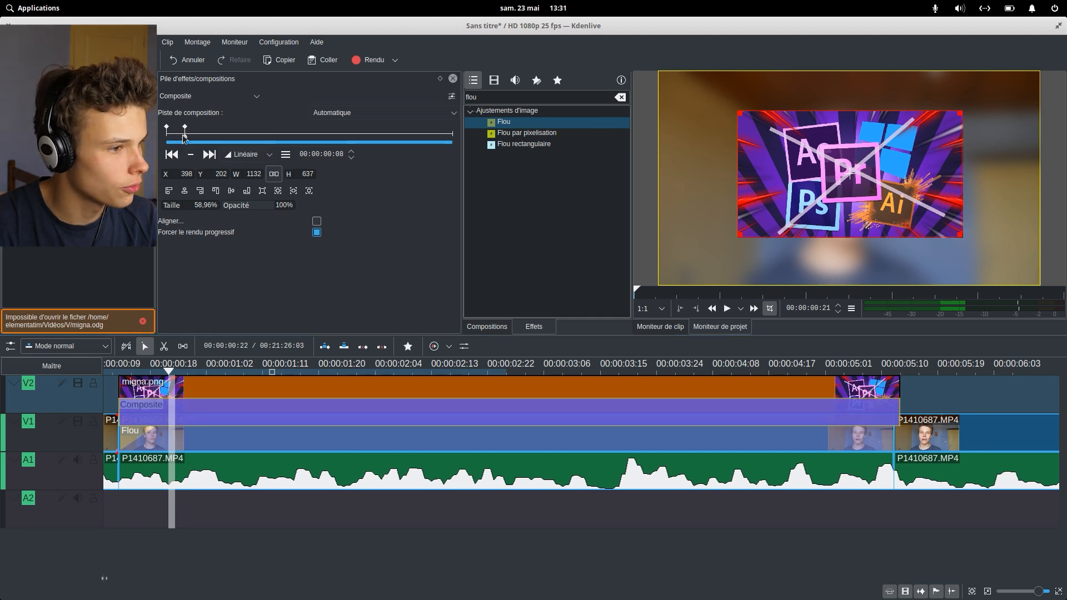
# Step: Set the Taille of migna.png to 1% at the starting keyframe of its Composite composition
pyautogui.moveTo(184, 139); pyautogui.dragTo(159, 139)
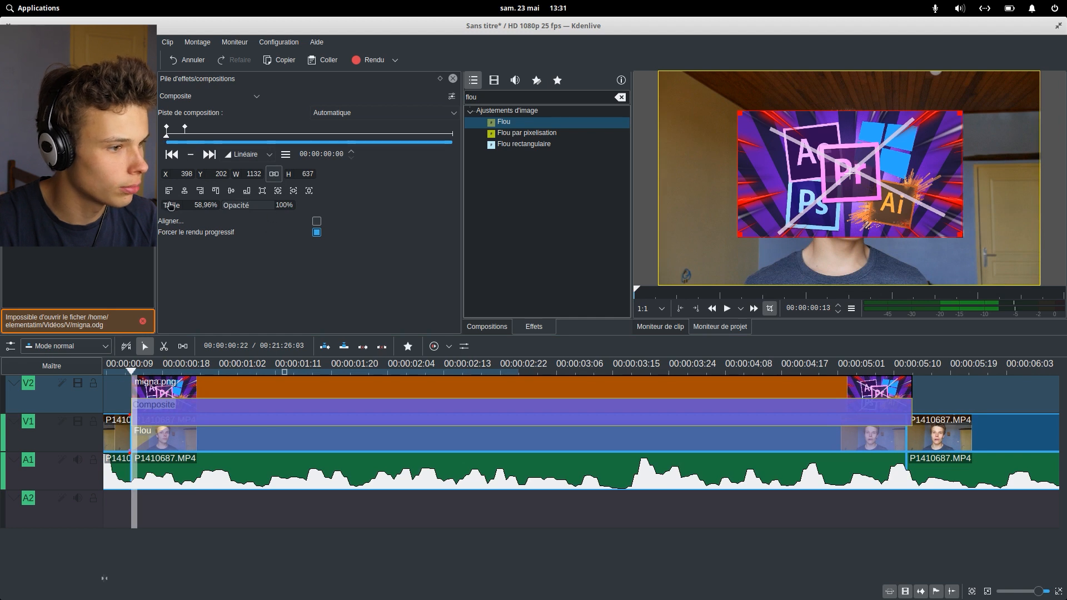
pyautogui.moveTo(161, 205); pyautogui.dragTo(218, 209)
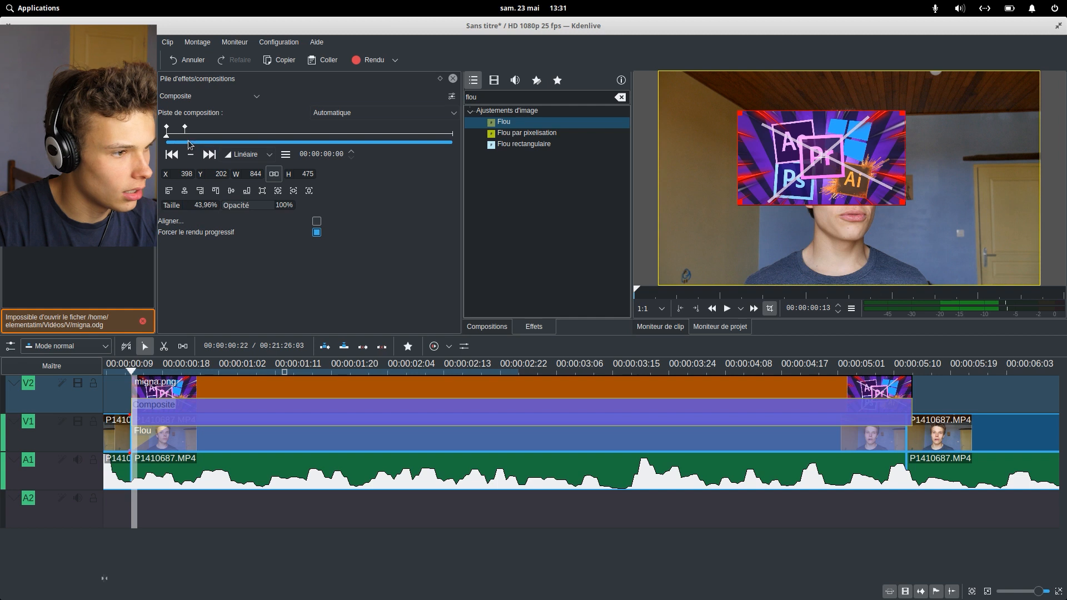
pyautogui.moveTo(173, 139); pyautogui.dragTo(157, 136)
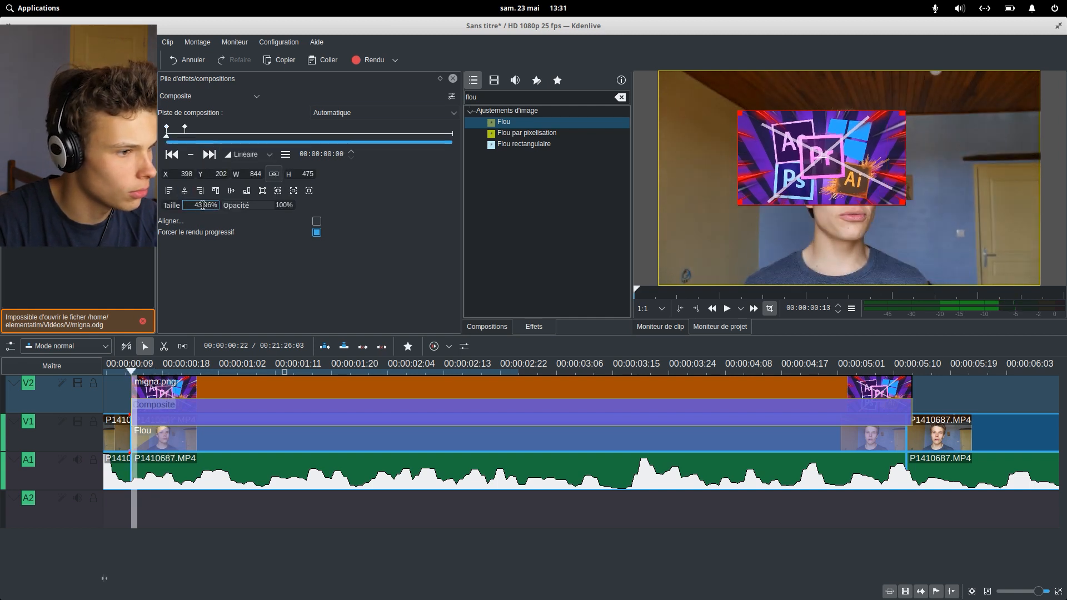
pyautogui.moveTo(191, 206); pyautogui.dragTo(248, 209)
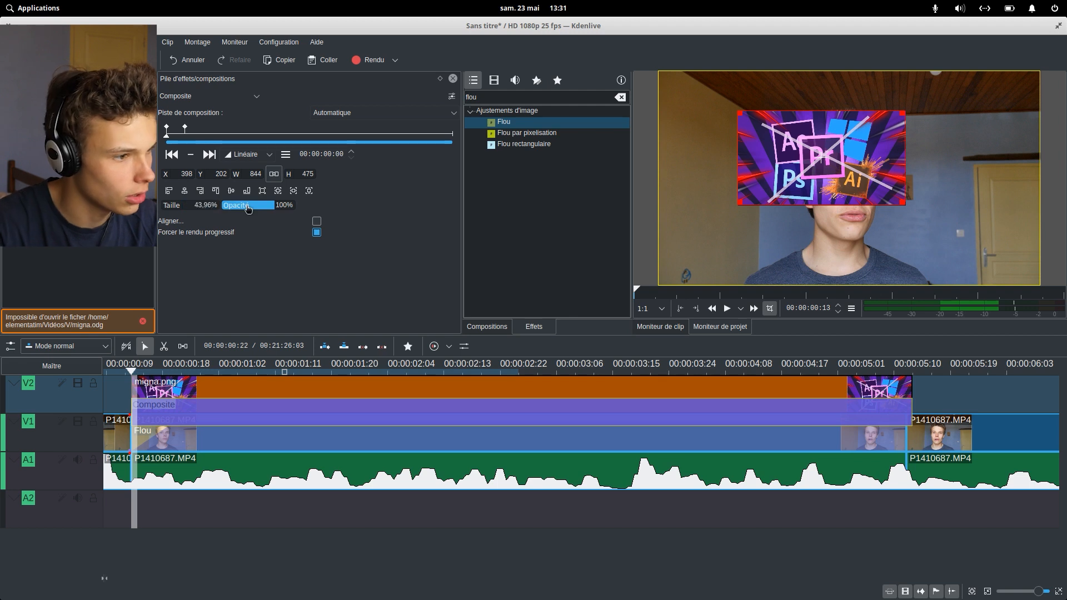
pyautogui.moveTo(160, 211); pyautogui.dragTo(111, 211)
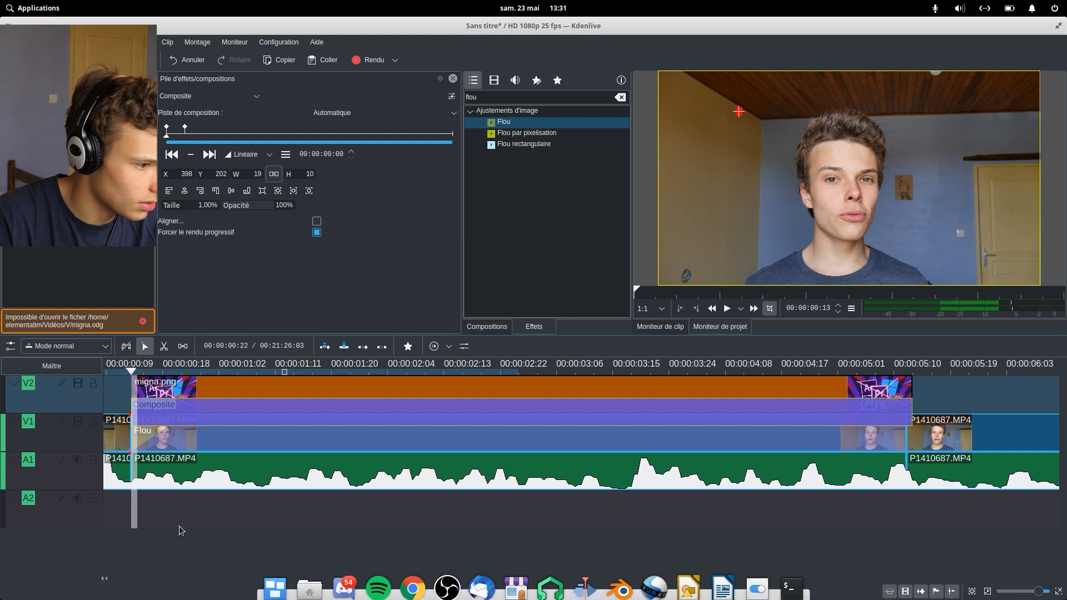
# Step: Preview the growing animation at the start of migna.png
pyautogui.click(167, 511)
pyautogui.click(116, 367)
pyautogui.press('space')
pyautogui.press('space')
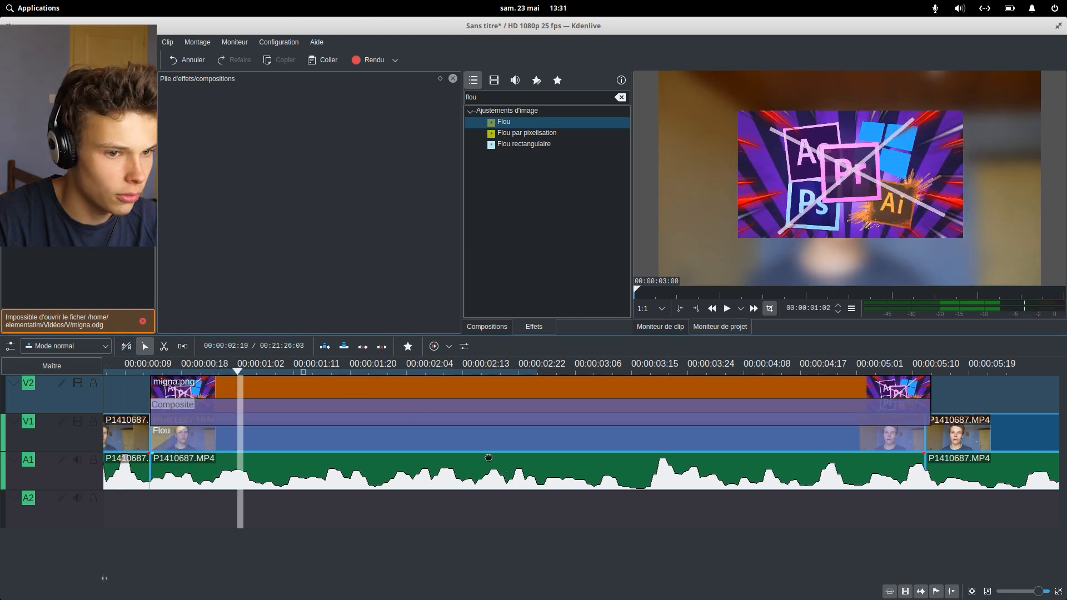
# Step: Move migna.png onto the face at the Composite composition's starting keyframe, at about X 951, Y 578
pyautogui.click(170, 371)
pyautogui.click(205, 412)
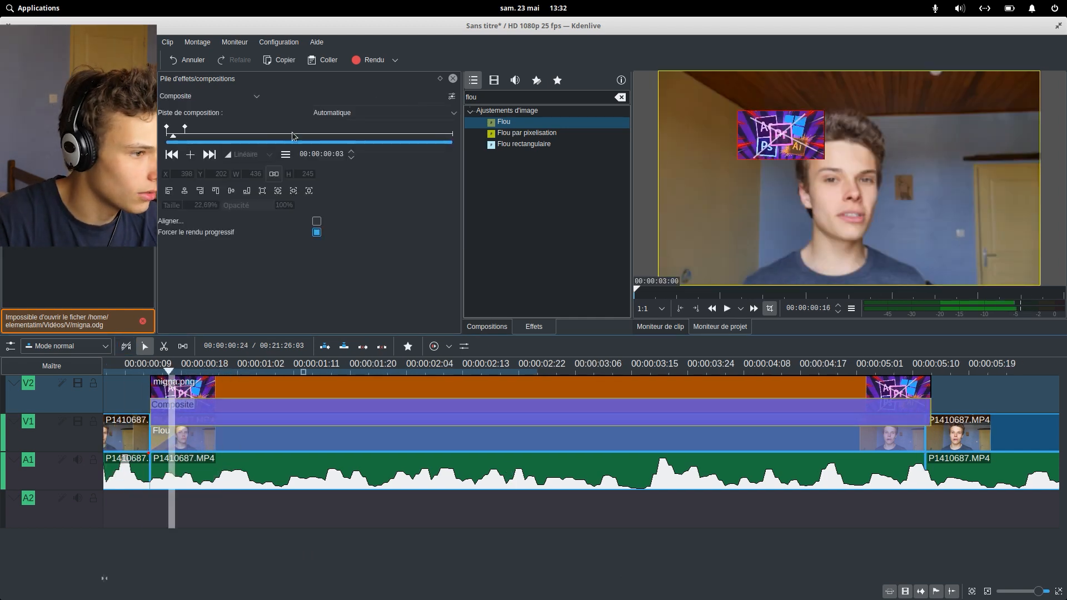
pyautogui.moveTo(174, 137)
pyautogui.mouseDown()
pyautogui.moveTo(182, 139)
pyautogui.moveTo(166, 140)
pyautogui.mouseUp()
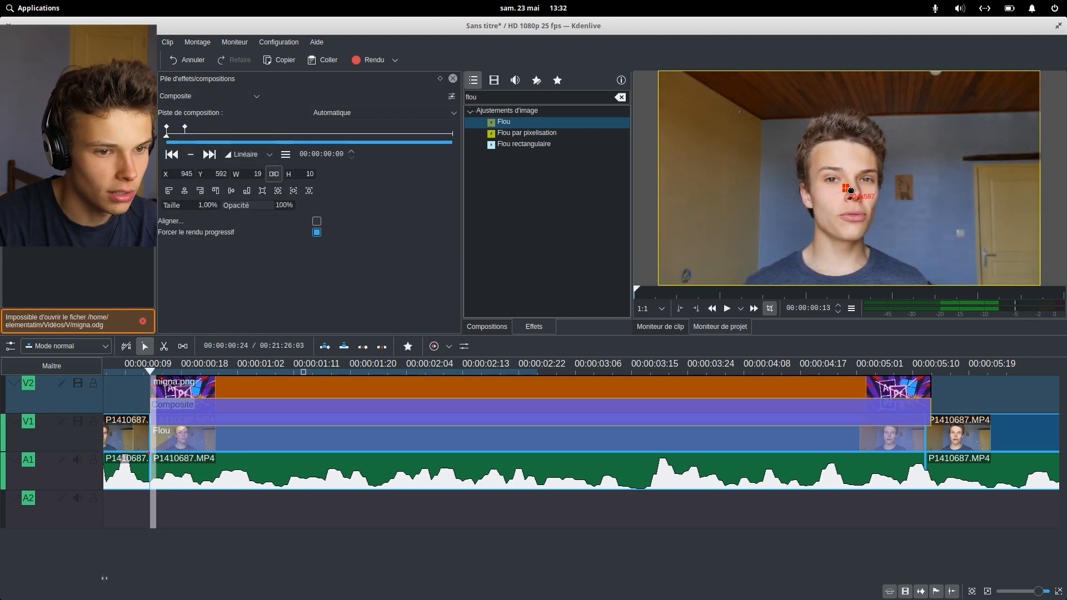
# Step: Play back the repositioned migna.png zoom-in with the background blur and inspect the end of the overlay section
pyautogui.moveTo(150, 370)
pyautogui.mouseDown()
pyautogui.moveTo(220, 371)
pyautogui.moveTo(132, 371)
pyautogui.mouseUp()
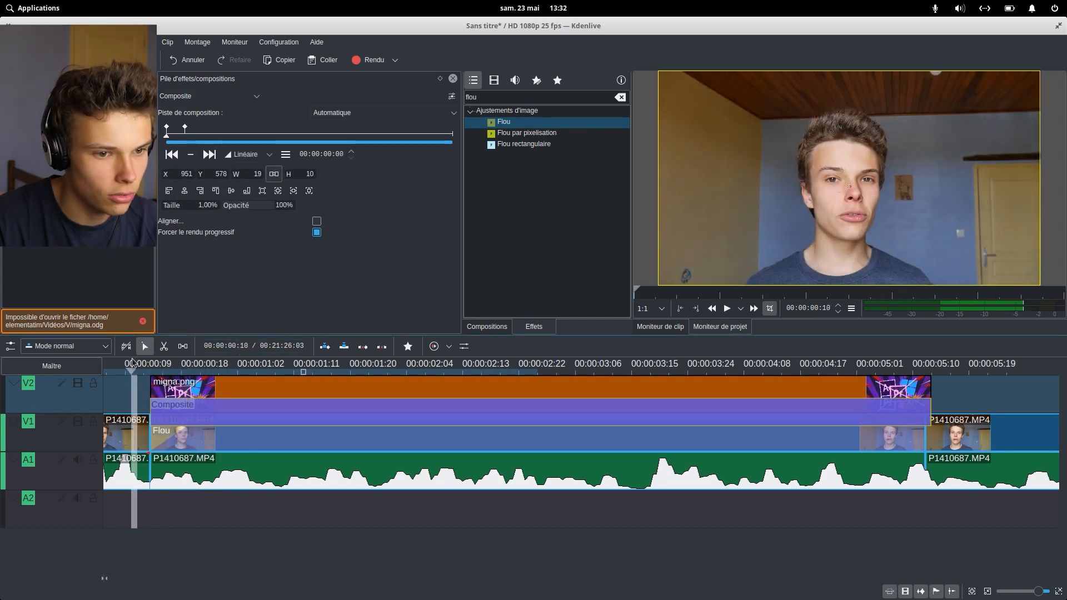
pyautogui.press('space')
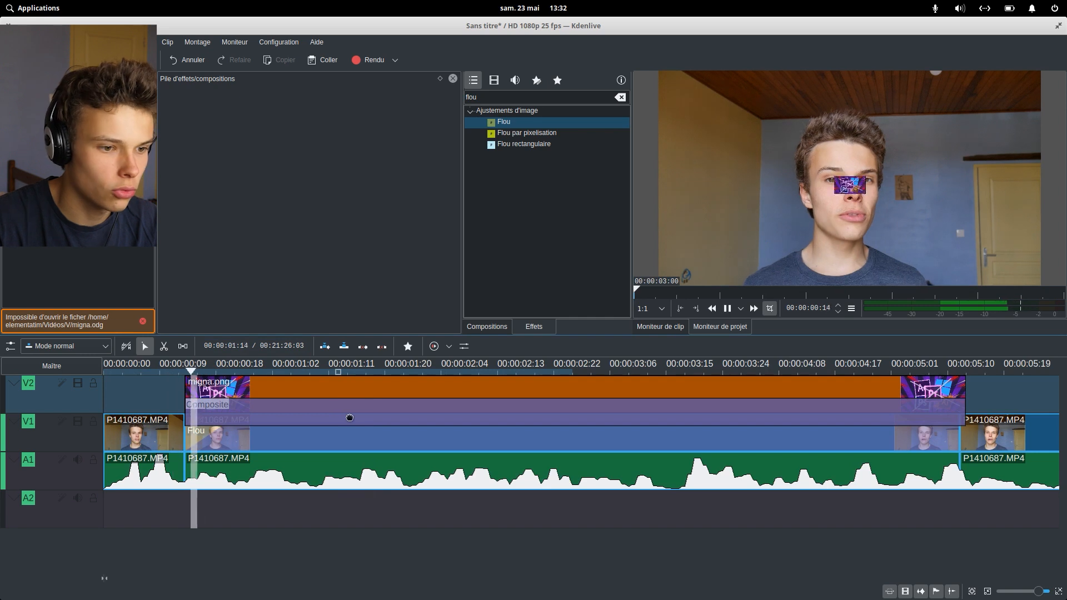
pyautogui.press('space')
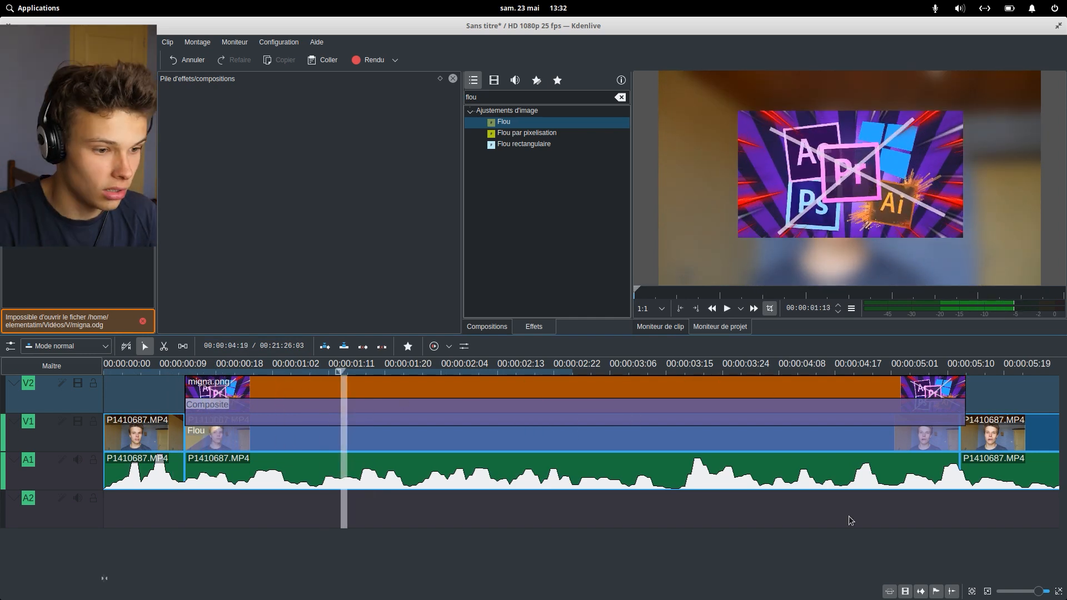
pyautogui.scroll(-1, 848, 517)
pyautogui.click(794, 560)
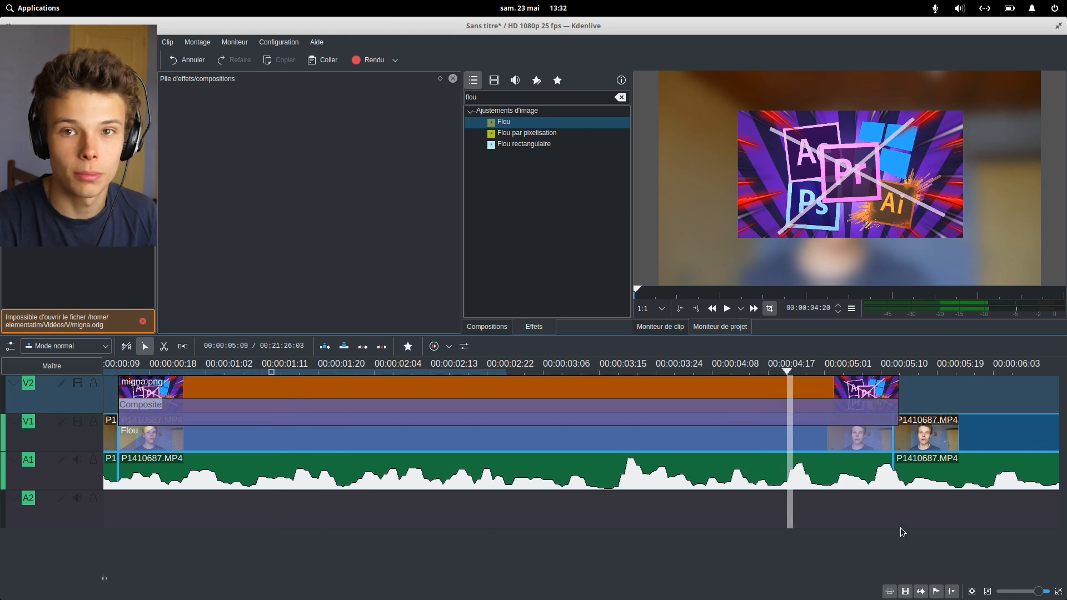
pyautogui.click(875, 363)
# Step: Clear the flou filter and browse the full lists of available effects and compositions
pyautogui.moveTo(1038, 592); pyautogui.dragTo(1013, 591)
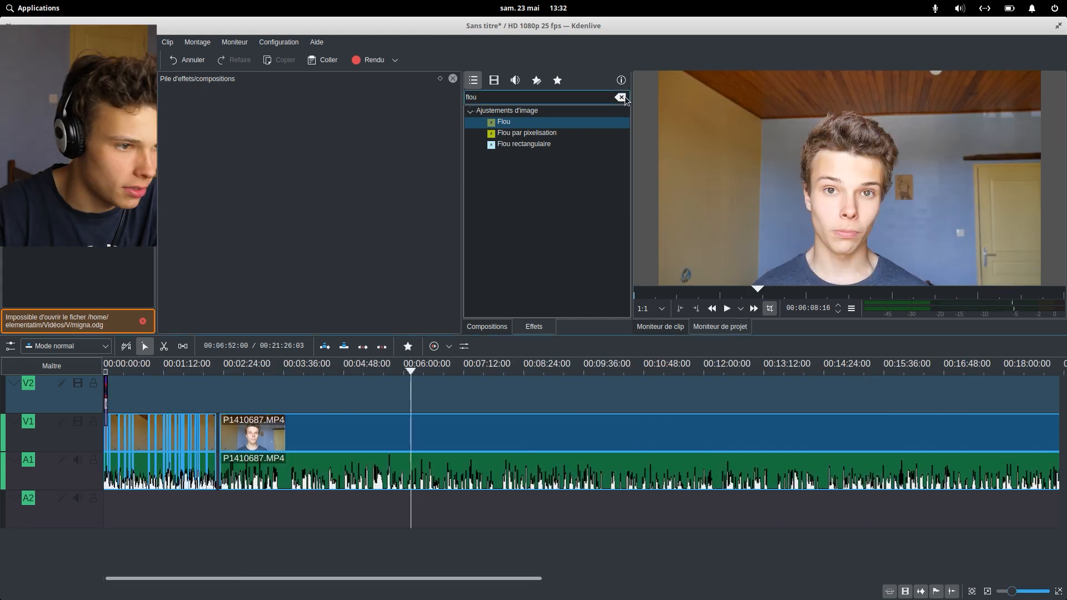
pyautogui.click(620, 97)
pyautogui.scroll(-5, 556, 180)
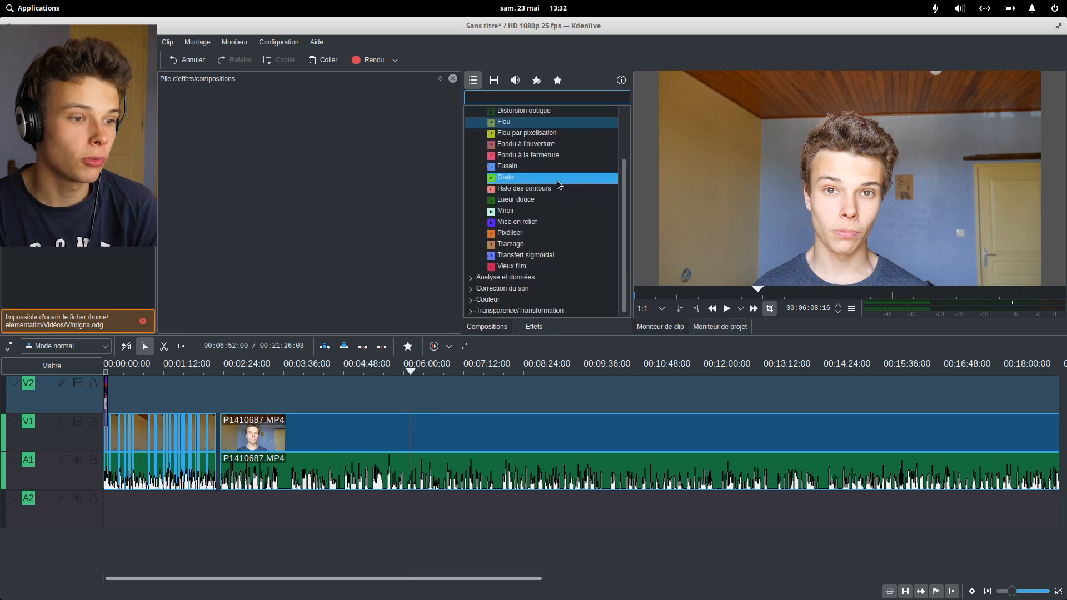
pyautogui.click(489, 327)
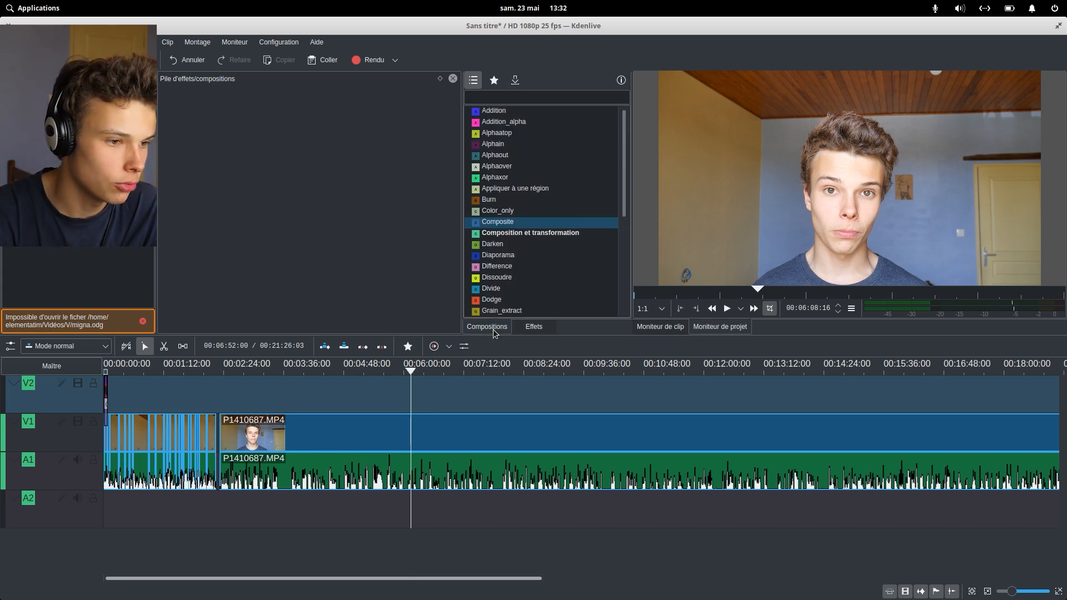
pyautogui.scroll(-3, 601, 199)
pyautogui.scroll(6, 596, 204)
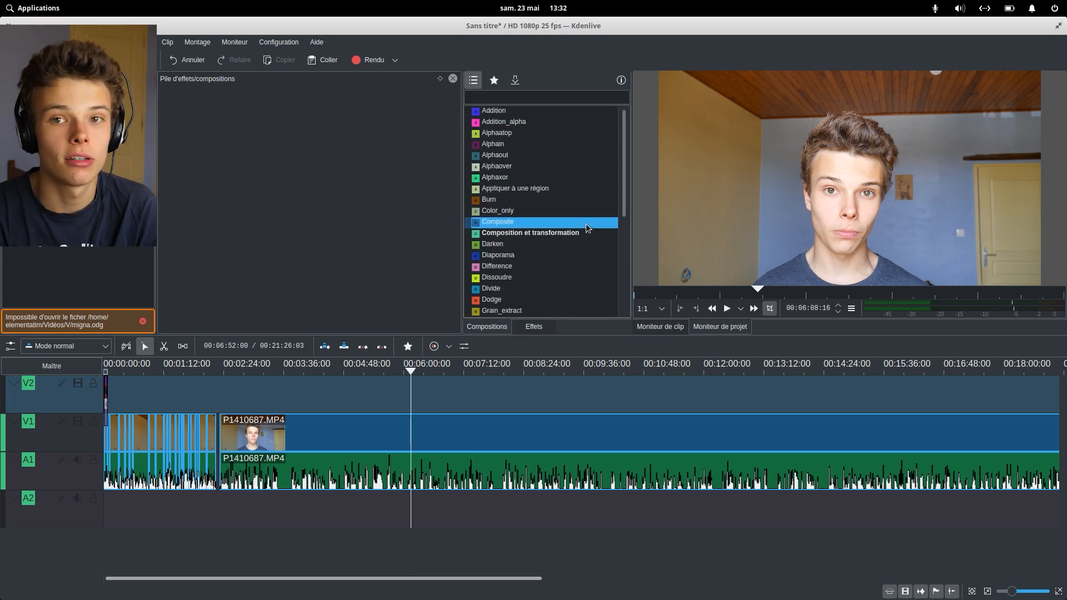
pyautogui.scroll(-6, 596, 209)
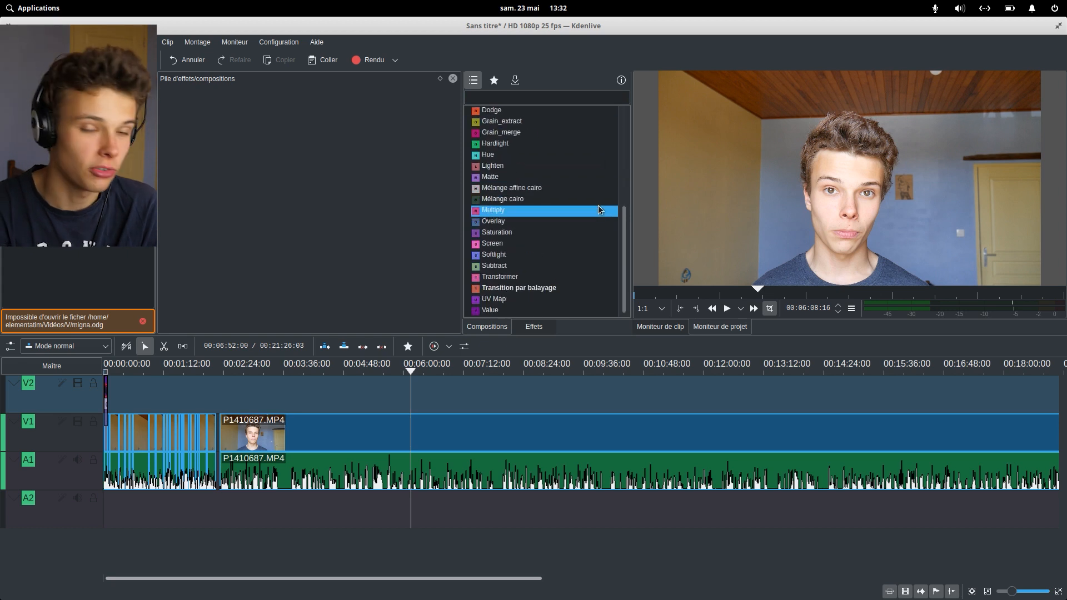
pyautogui.scroll(6, 598, 205)
pyautogui.click(557, 96)
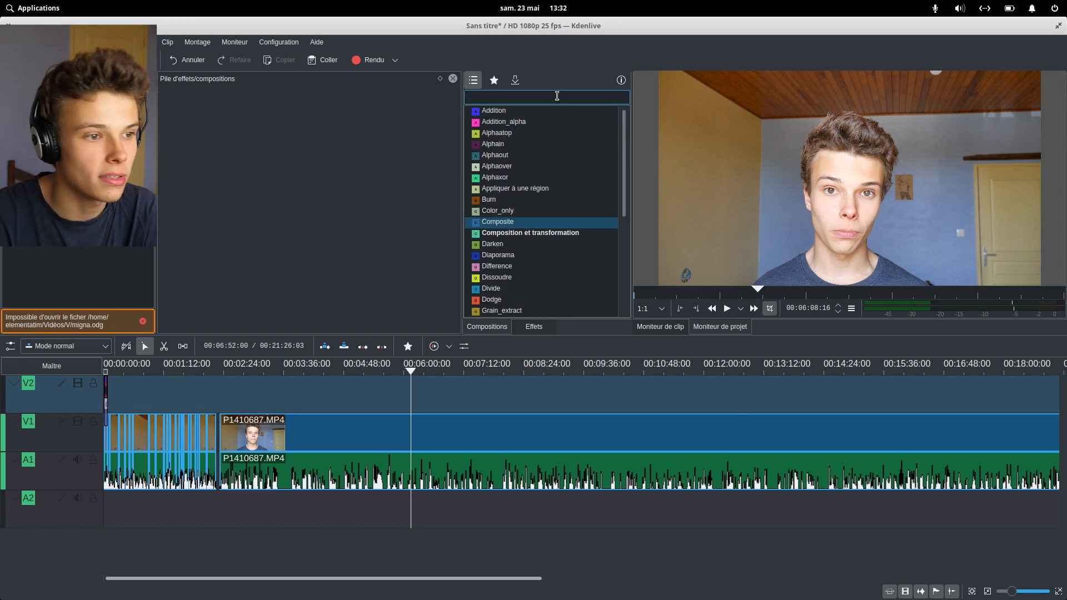
# Step: Find the Rotoscopie effect and apply it to the long uncut P1410687.MP4 clip on V1
pyautogui.click(649, 479)
pyautogui.scroll(-3, 551, 216)
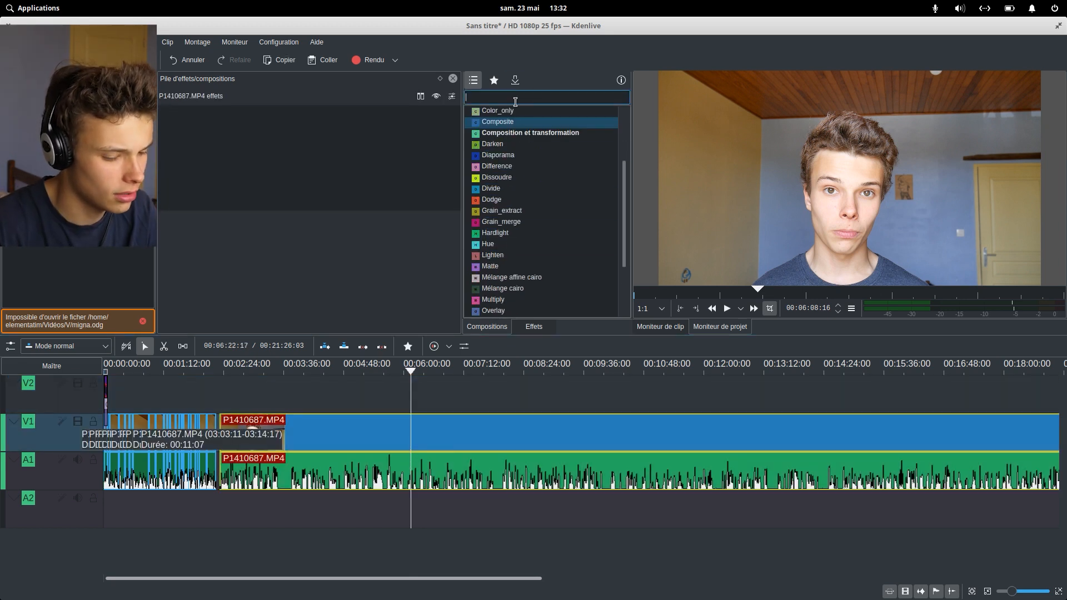
pyautogui.write('rot')
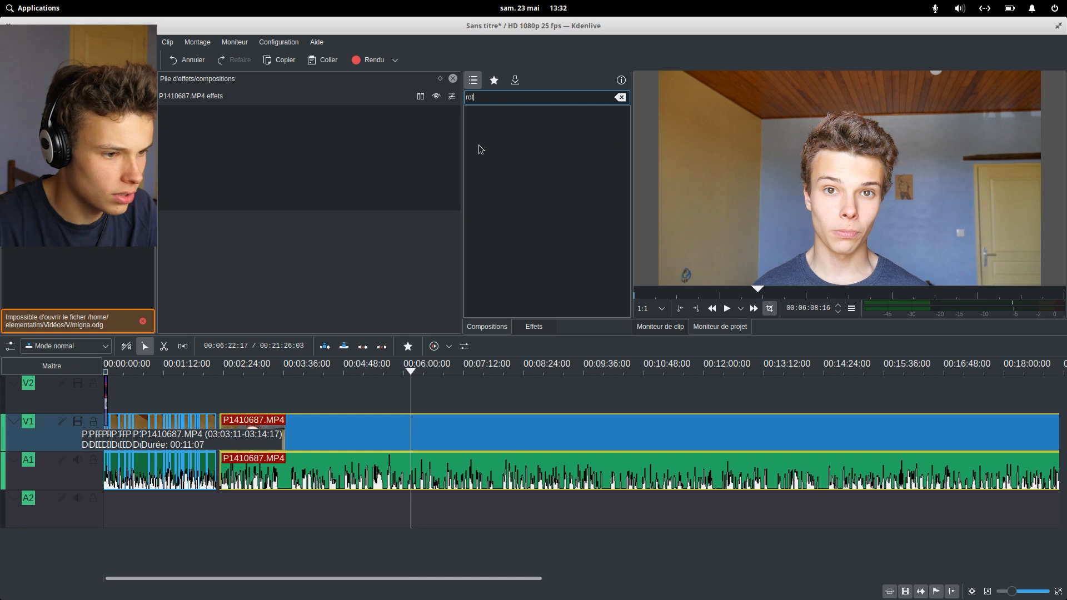
pyautogui.click(536, 326)
pyautogui.click(542, 98)
pyautogui.write('roto')
pyautogui.moveTo(514, 122); pyautogui.dragTo(454, 435)
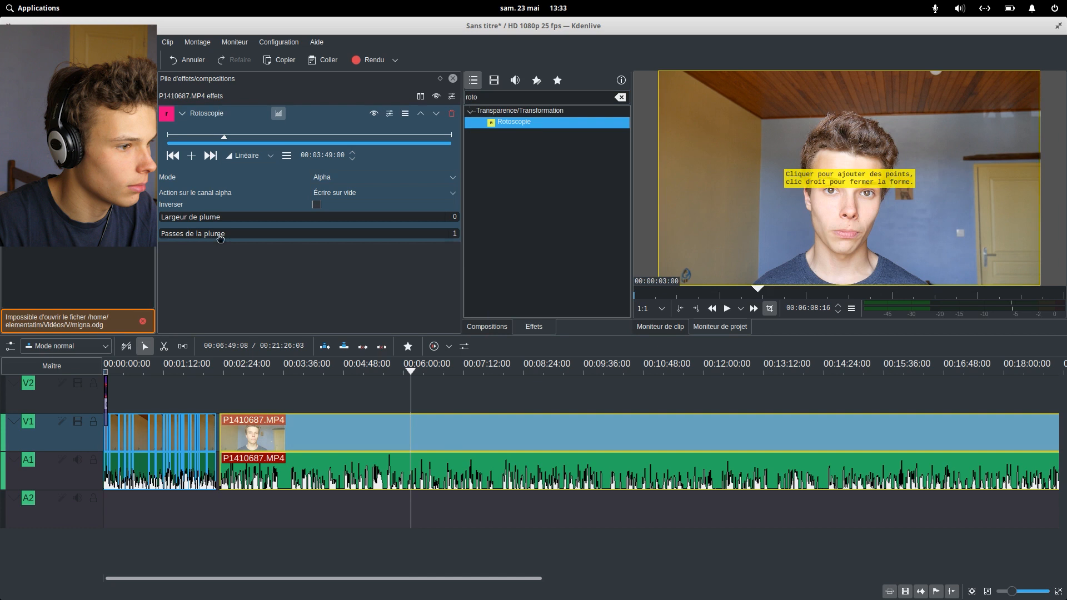
# Step: Draw a closed Rotoscopie mask around the head and extend its lower corner beneath the chin
pyautogui.click(768, 212)
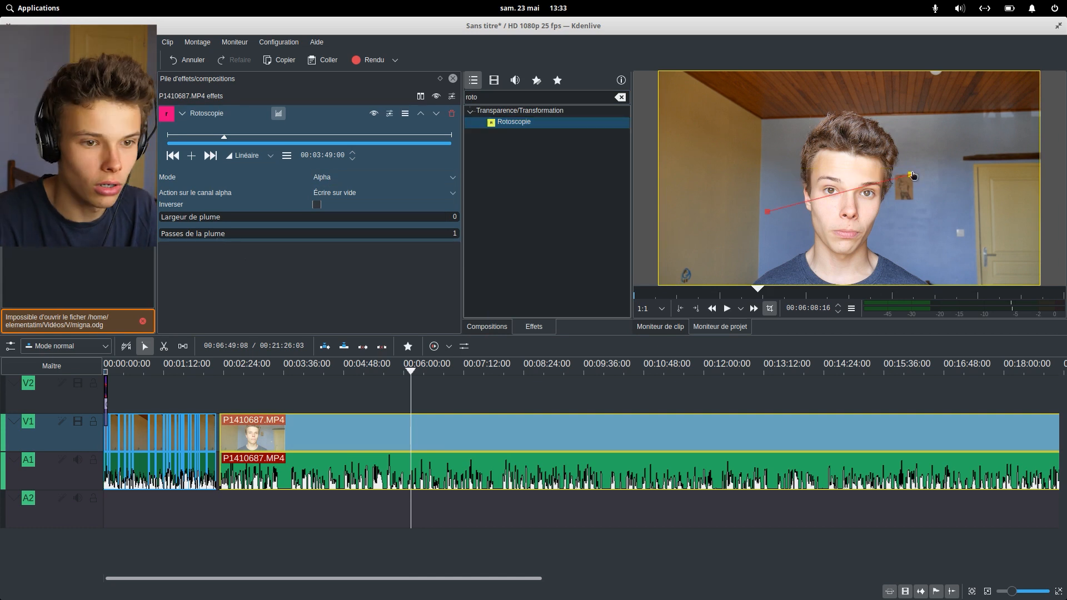
pyautogui.moveTo(767, 212); pyautogui.dragTo(804, 186)
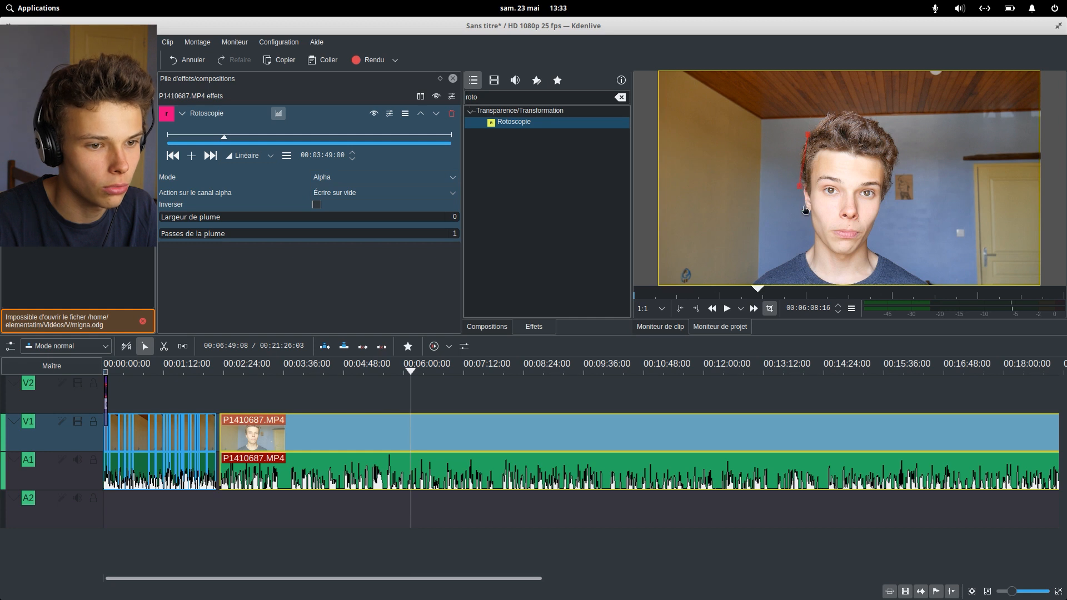
pyautogui.click(834, 105)
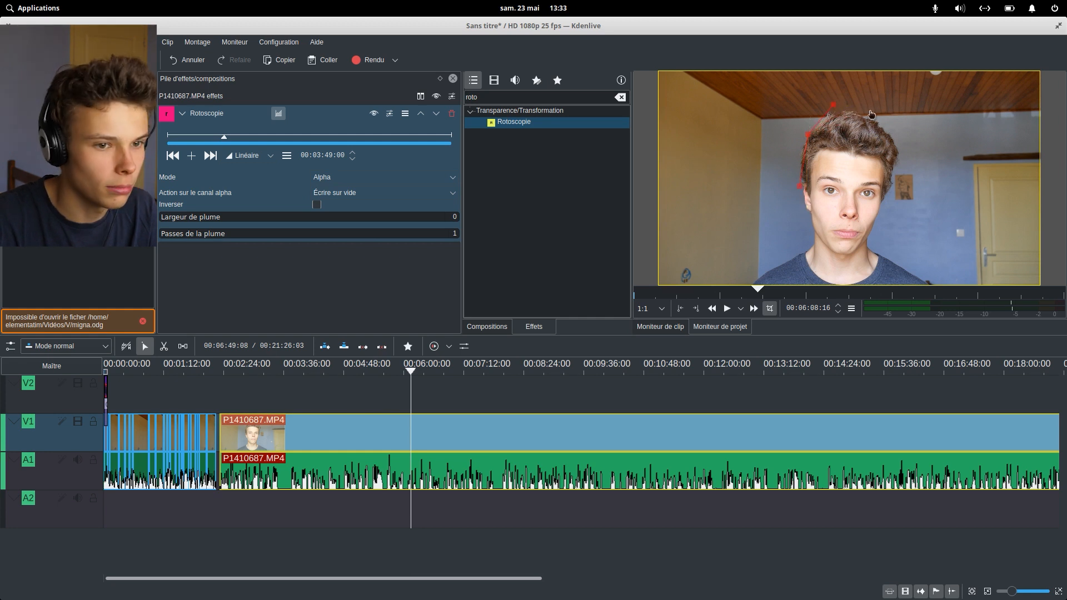
pyautogui.click(916, 127)
pyautogui.click(921, 176)
pyautogui.click(891, 228)
pyautogui.click(812, 252)
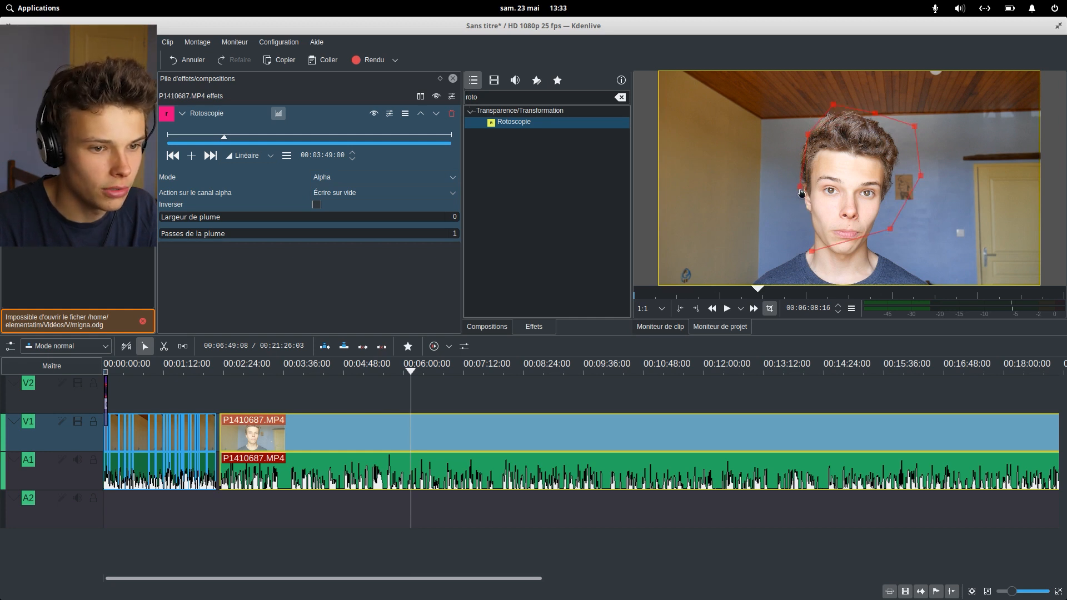
pyautogui.click(801, 188)
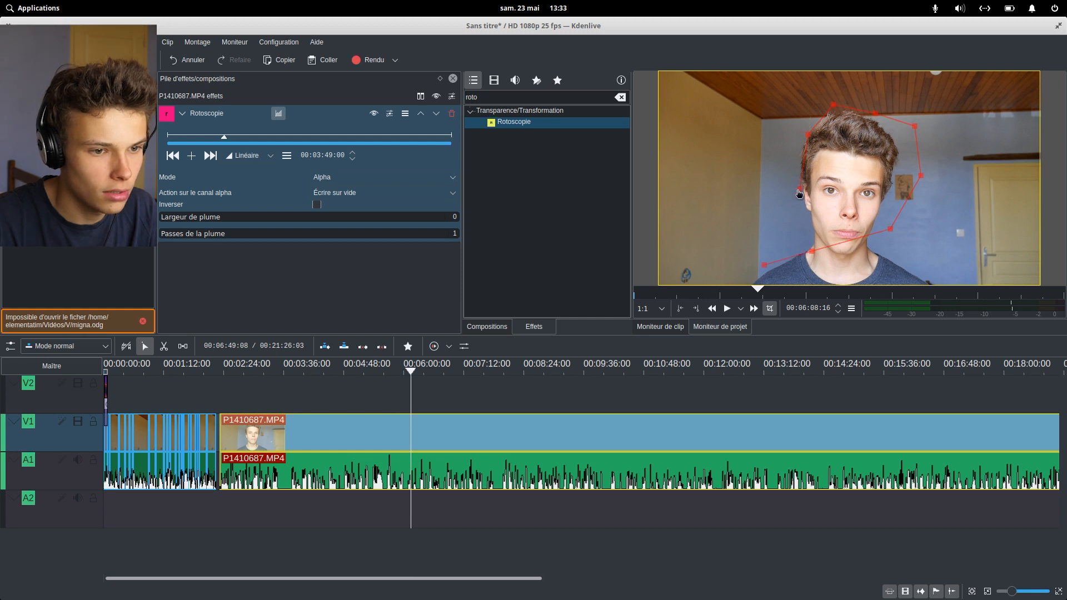
pyautogui.rightClick(750, 196)
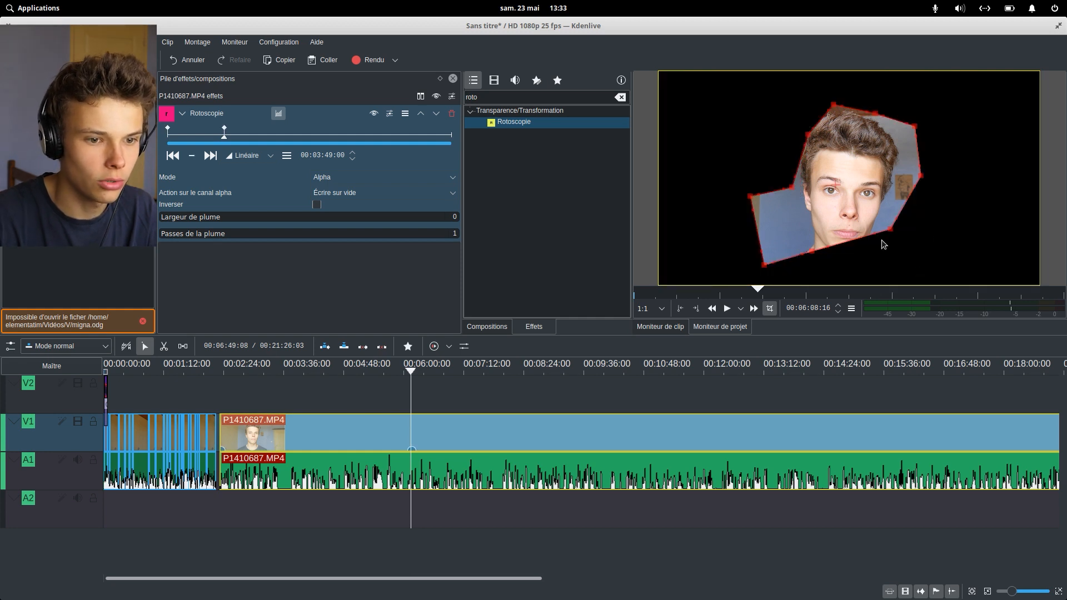
pyautogui.moveTo(891, 230); pyautogui.dragTo(906, 255)
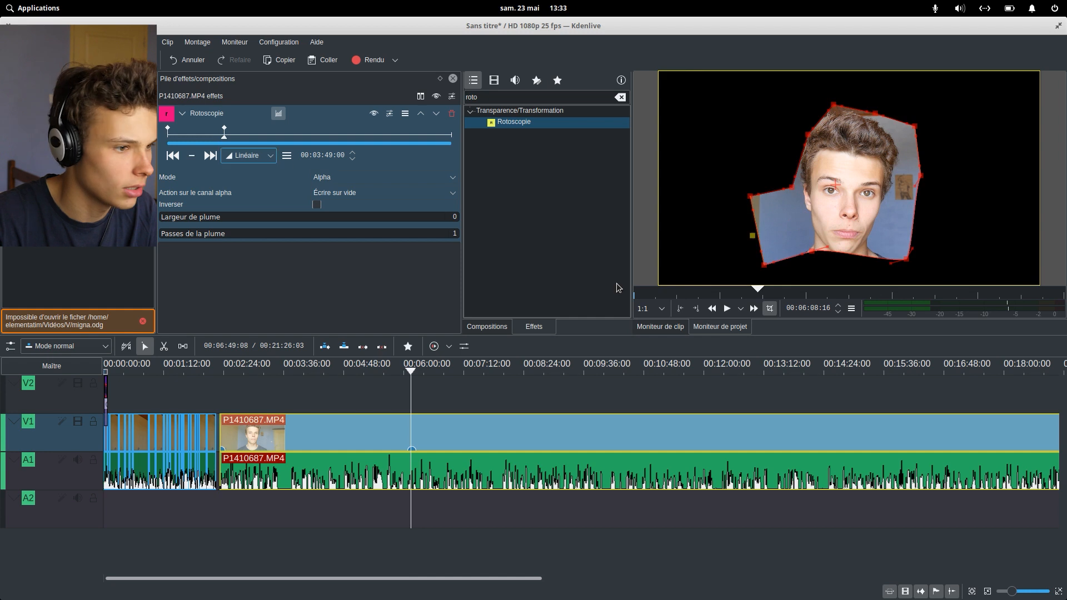
# Step: Try the Inverser option and Courbe keyframe interpolation on the Rotoscopie effect, restoring Inverser off and Linéaire
pyautogui.click(317, 205)
pyautogui.click(317, 205)
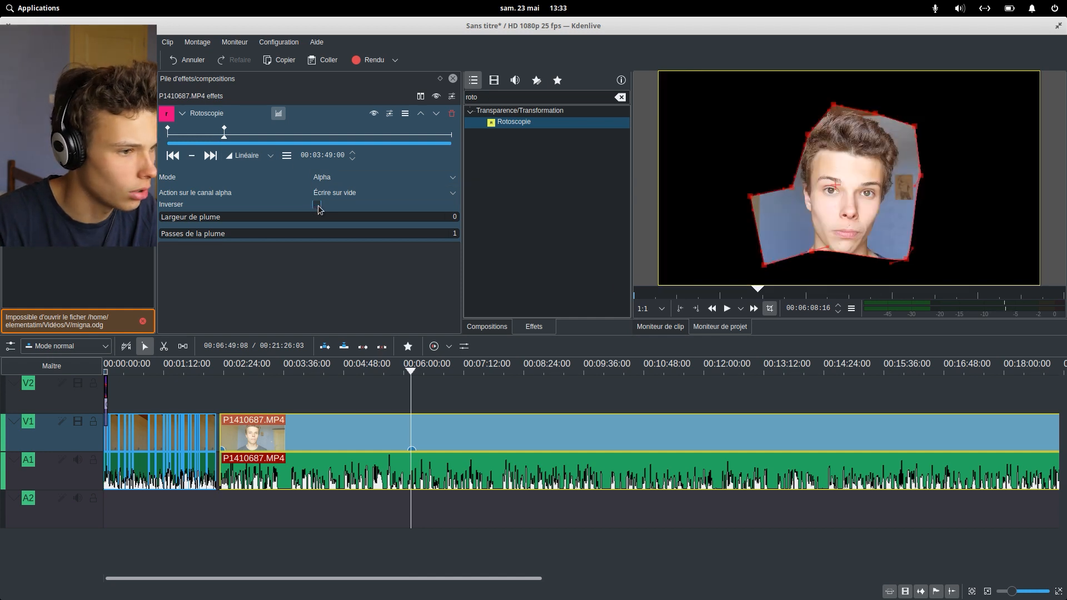
pyautogui.click(358, 194)
pyautogui.click(260, 282)
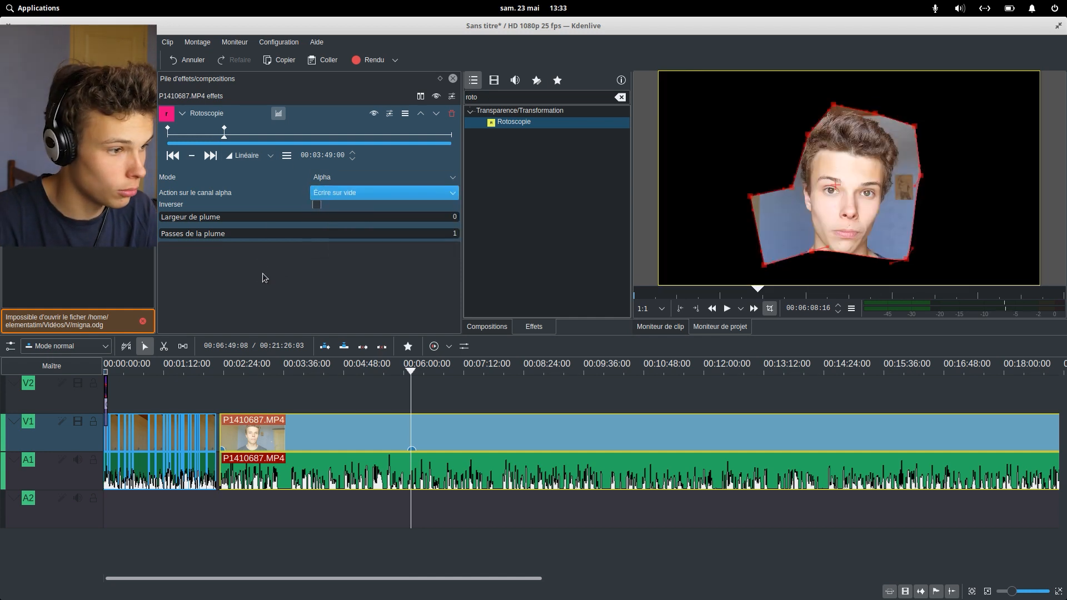
pyautogui.click(264, 158)
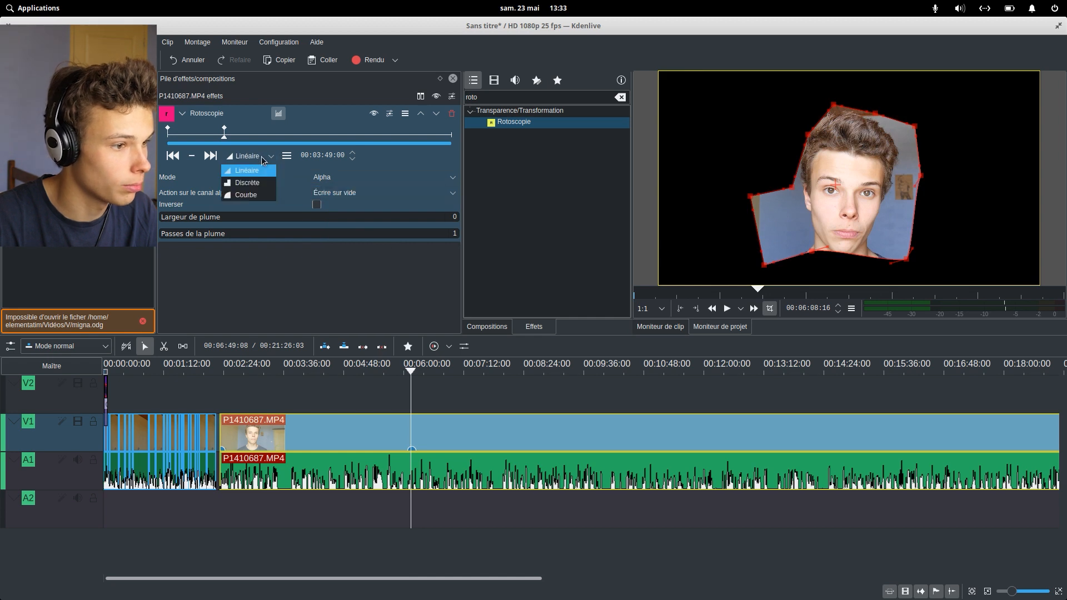
pyautogui.click(261, 195)
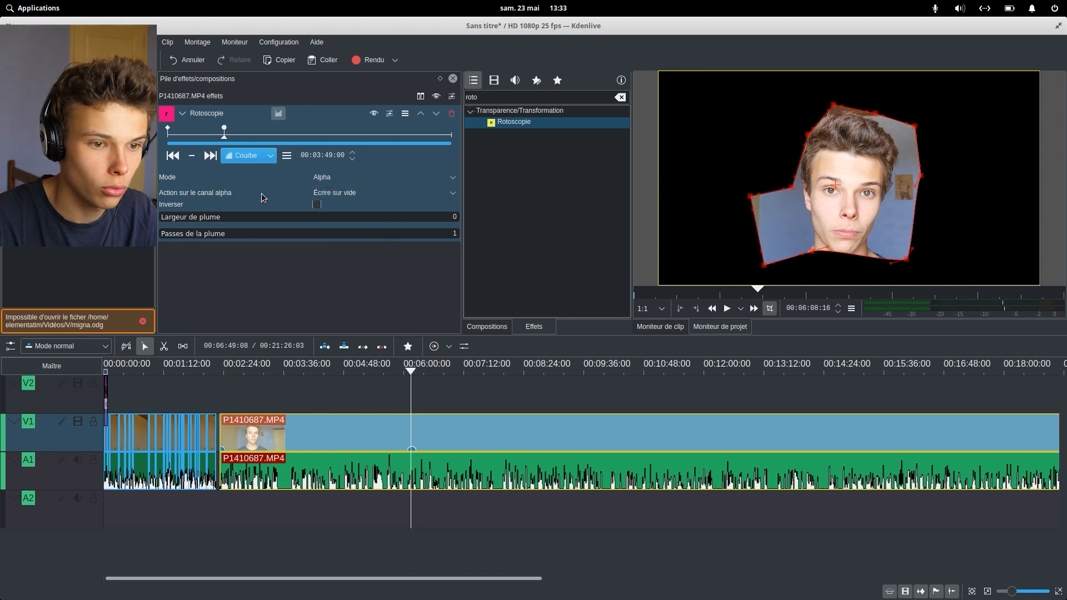
pyautogui.click(253, 157)
pyautogui.click(259, 171)
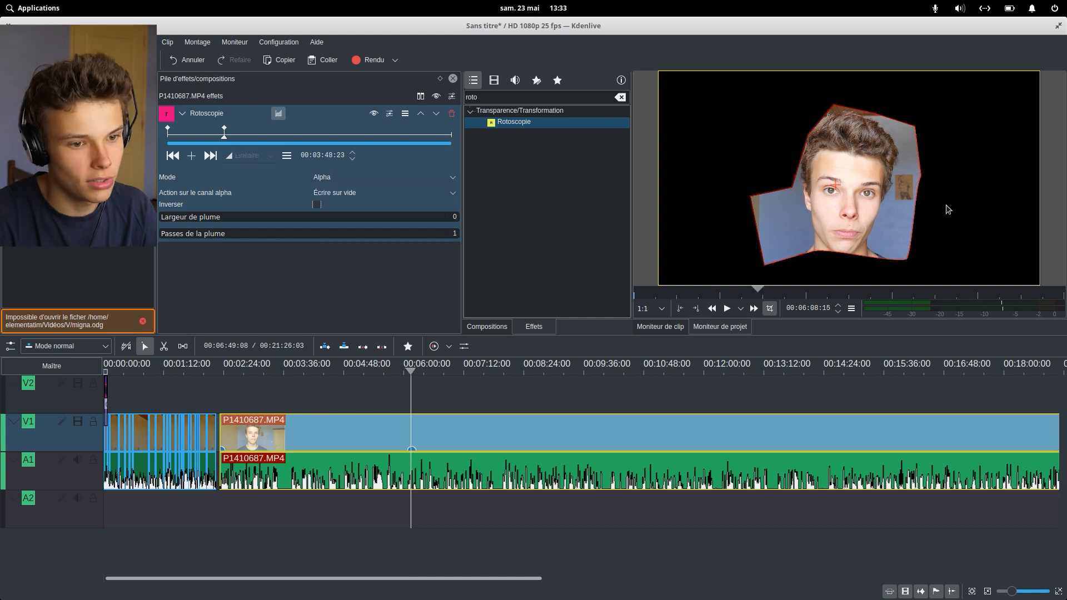
# Step: Check the Rotoscopie mask at the end of the timeline and at an earlier point between its keyframes
pyautogui.press('End')
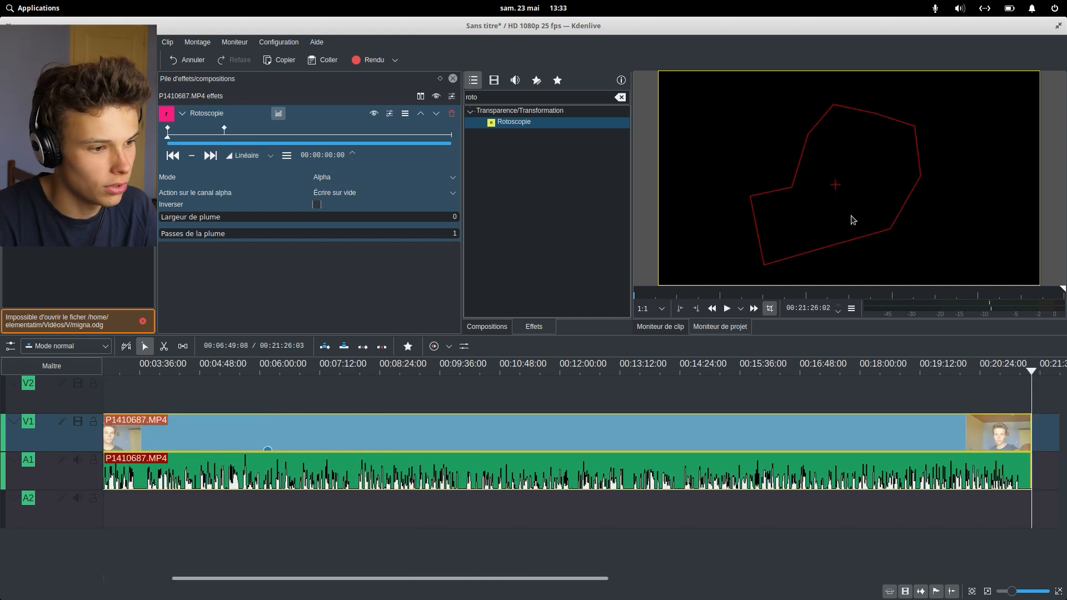
pyautogui.click(182, 374)
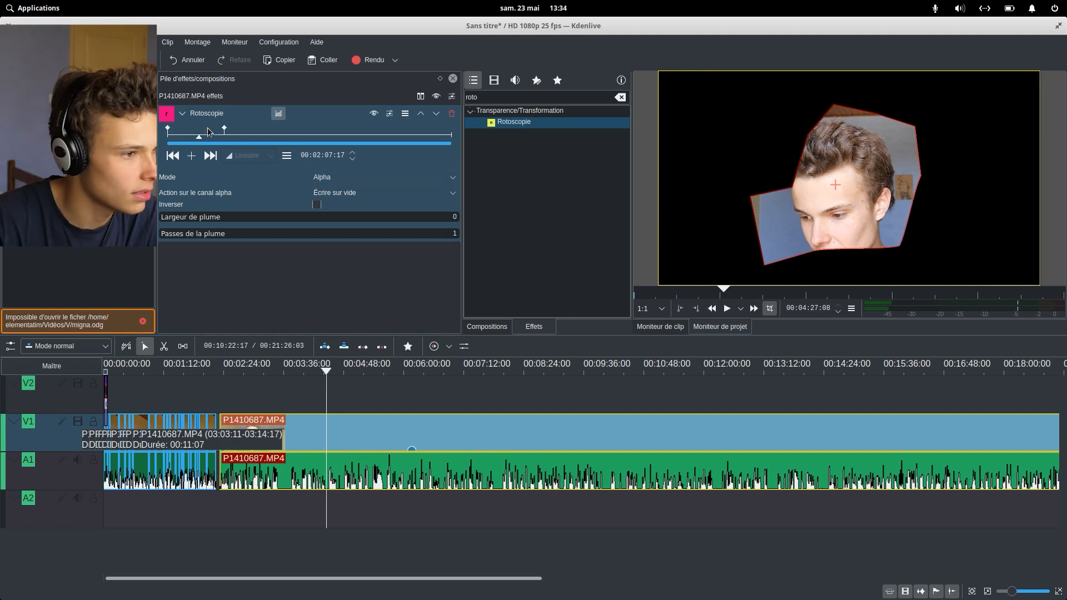
# Step: Return to the first Rotoscopie keyframe and bend the mask's edges into curves below the chin and beside the head
pyautogui.click(278, 114)
pyautogui.click(276, 119)
pyautogui.moveTo(198, 136); pyautogui.dragTo(175, 135)
pyautogui.click(174, 159)
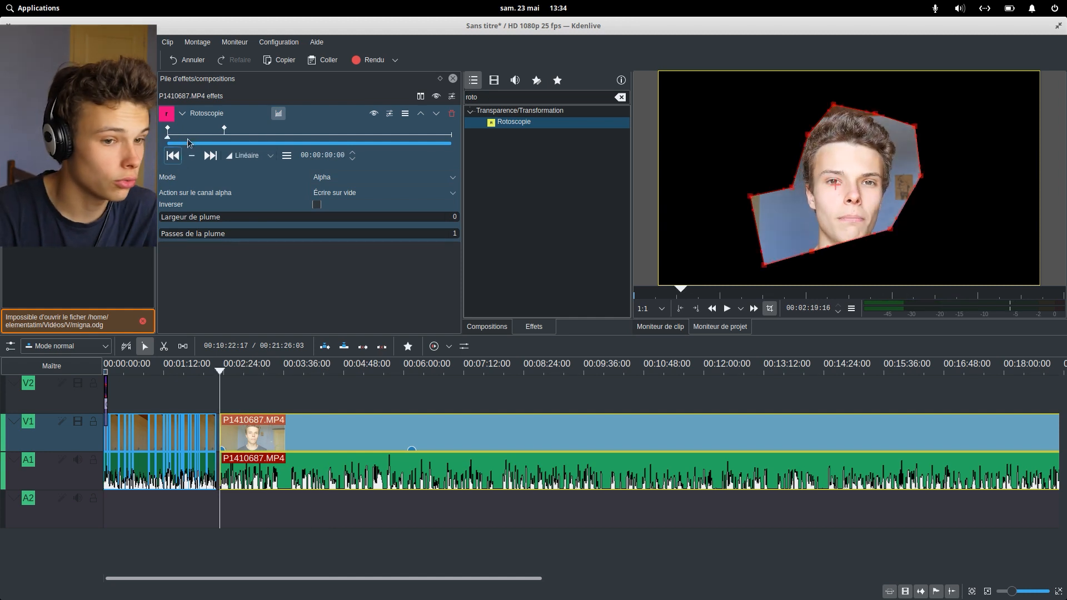
pyautogui.moveTo(821, 254); pyautogui.dragTo(950, 238)
pyautogui.moveTo(920, 172); pyautogui.dragTo(957, 143)
pyautogui.moveTo(205, 220); pyautogui.dragTo(158, 234)
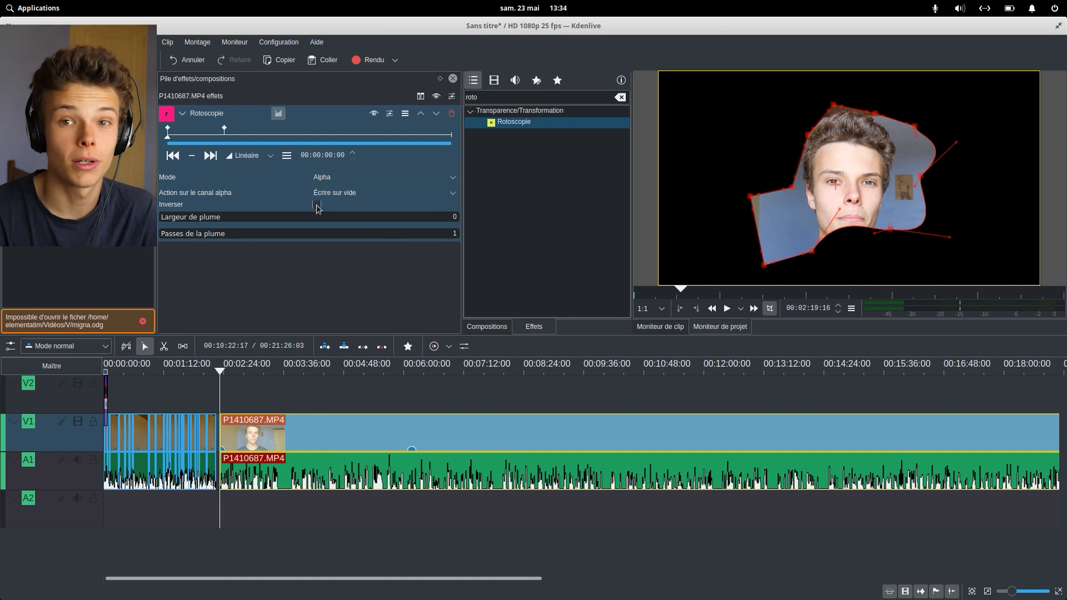
pyautogui.click(136, 364)
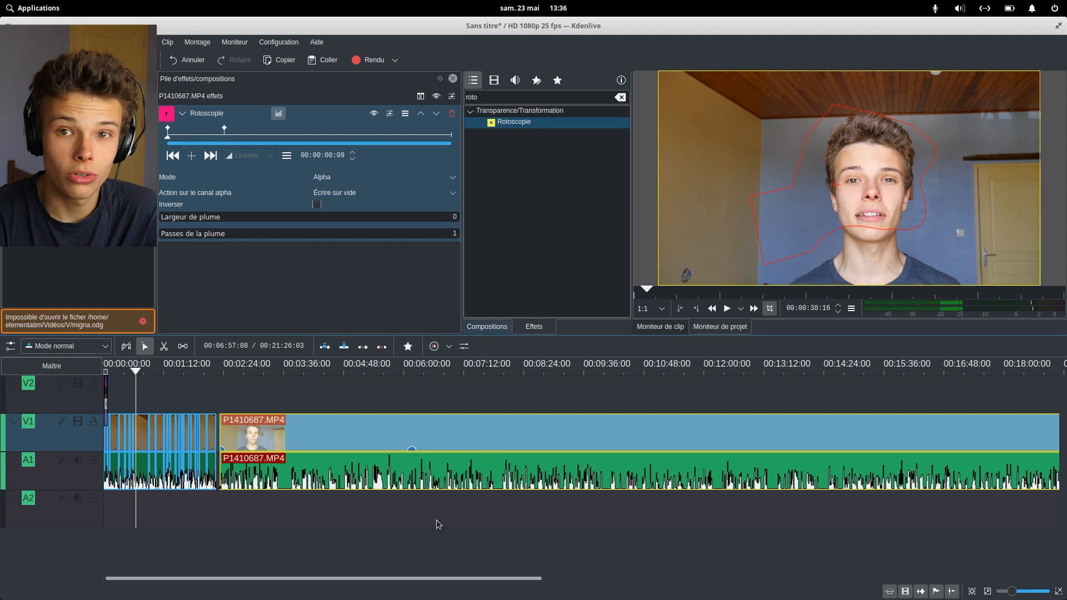
# Step: Switch to Chrome and search Google Images for "kde"
pyautogui.moveTo(510, 591)
pyautogui.click(413, 590)
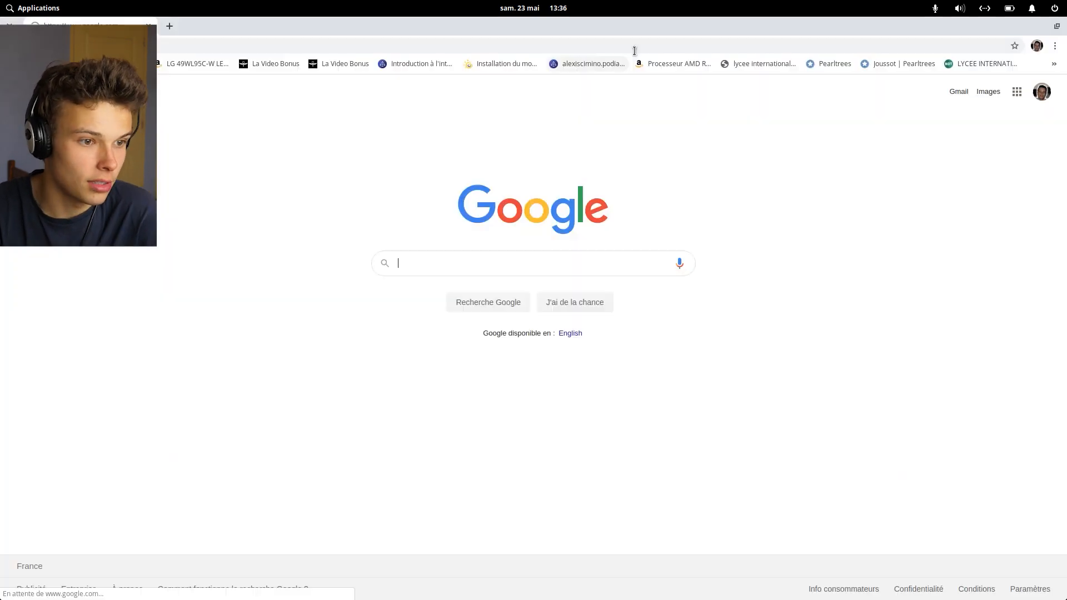
pyautogui.click(491, 254)
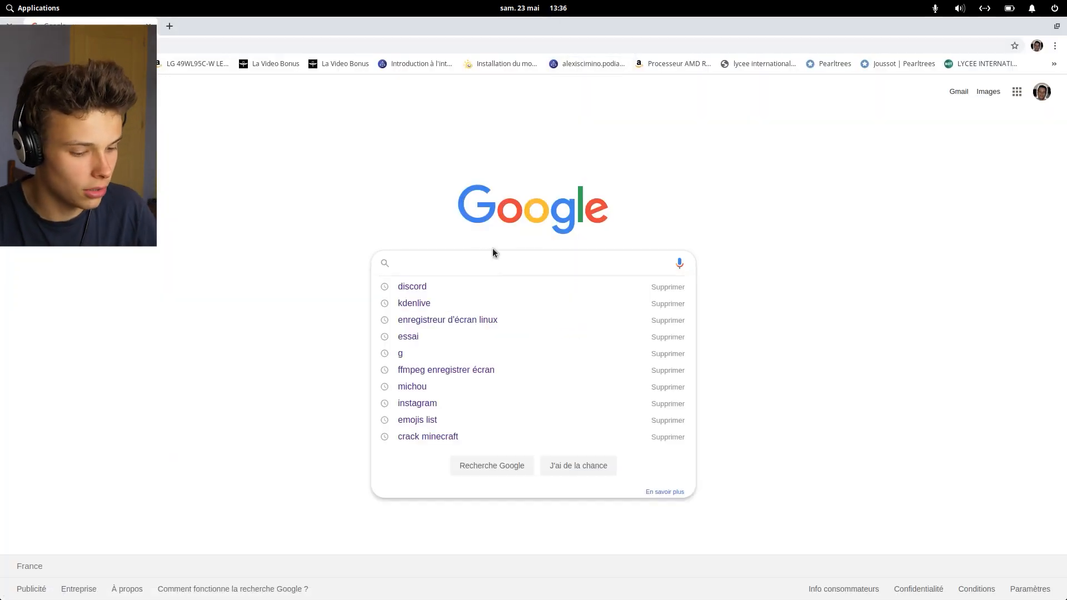
pyautogui.write('kde')
pyautogui.press('Return')
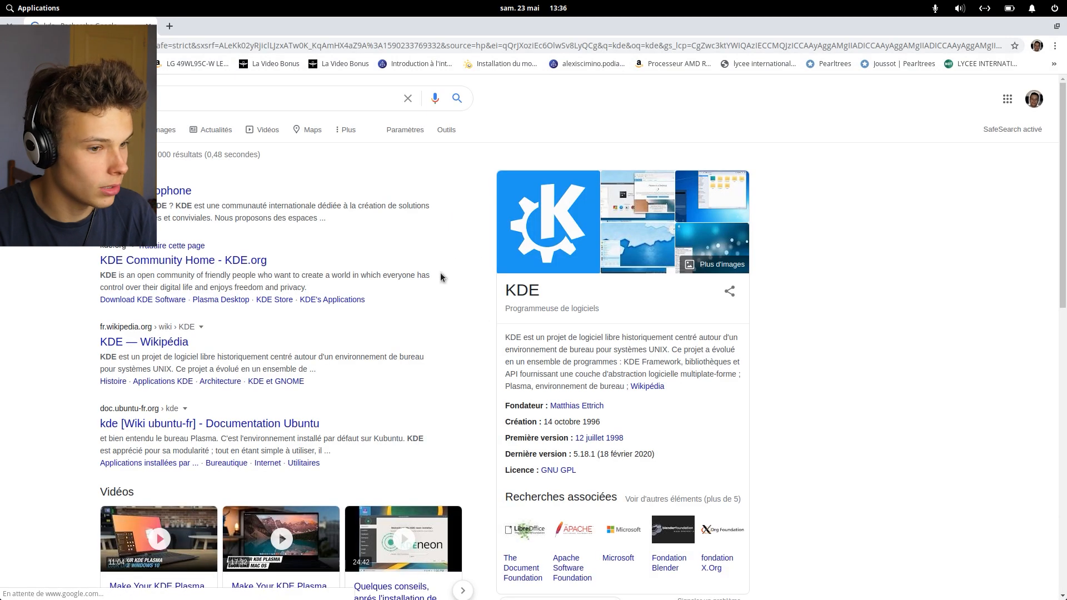
pyautogui.click(158, 140)
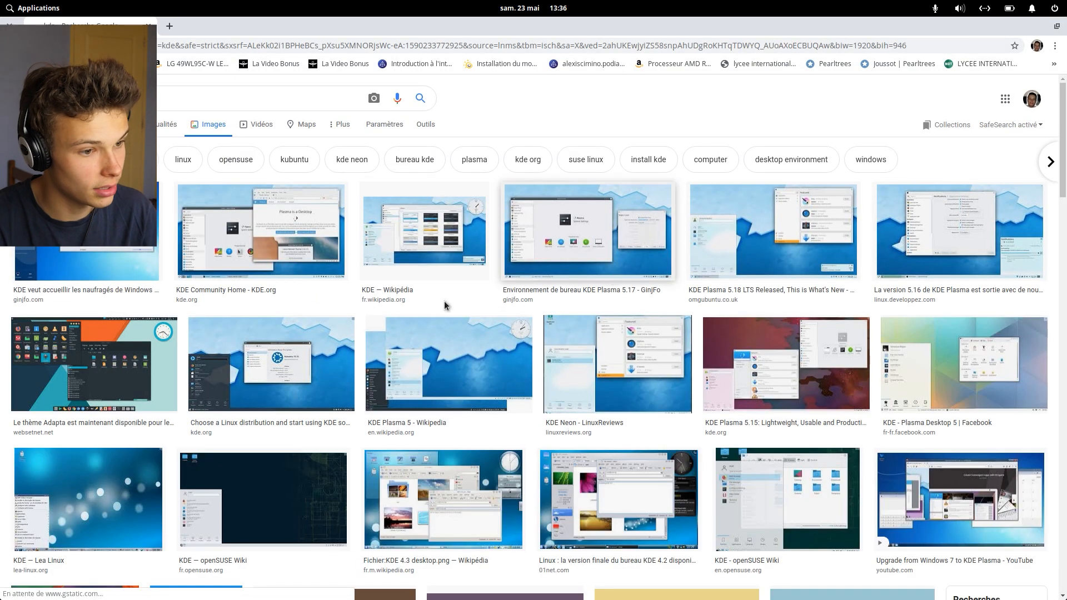
# Step: View the KDE Community Home and KDE Plasma 5.17 Beta desktop screenshots, and switch back to Kdenlive
pyautogui.click(251, 231)
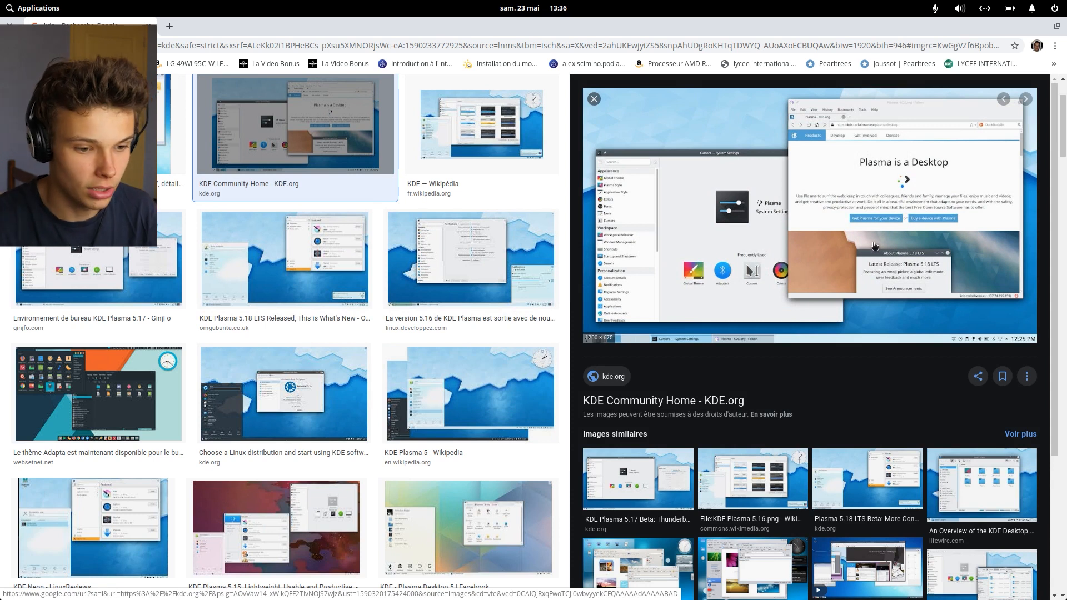
pyautogui.click(638, 479)
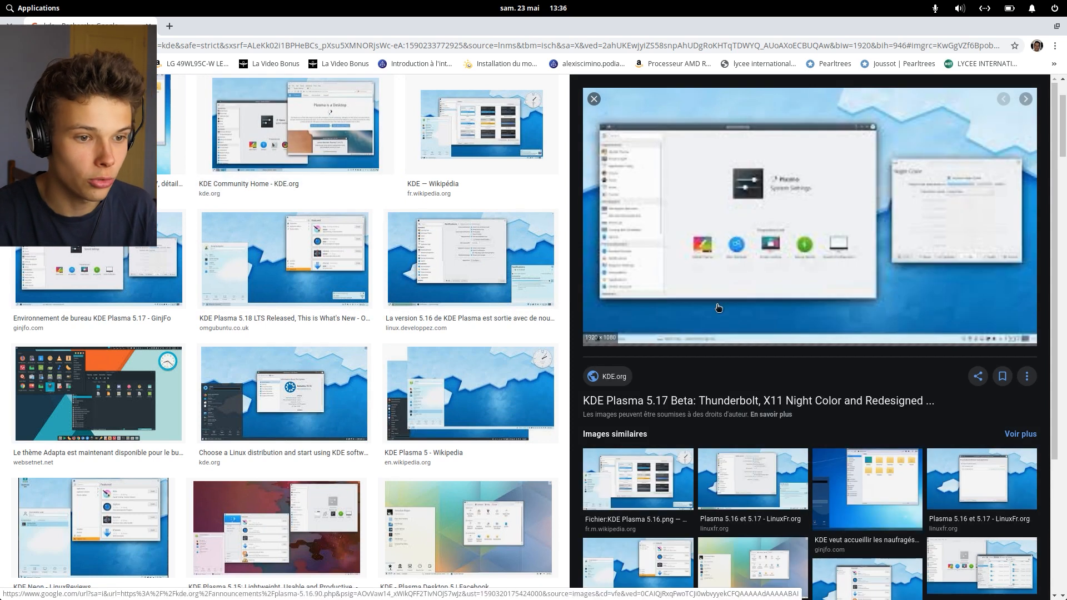
pyautogui.scroll(1, 739, 194)
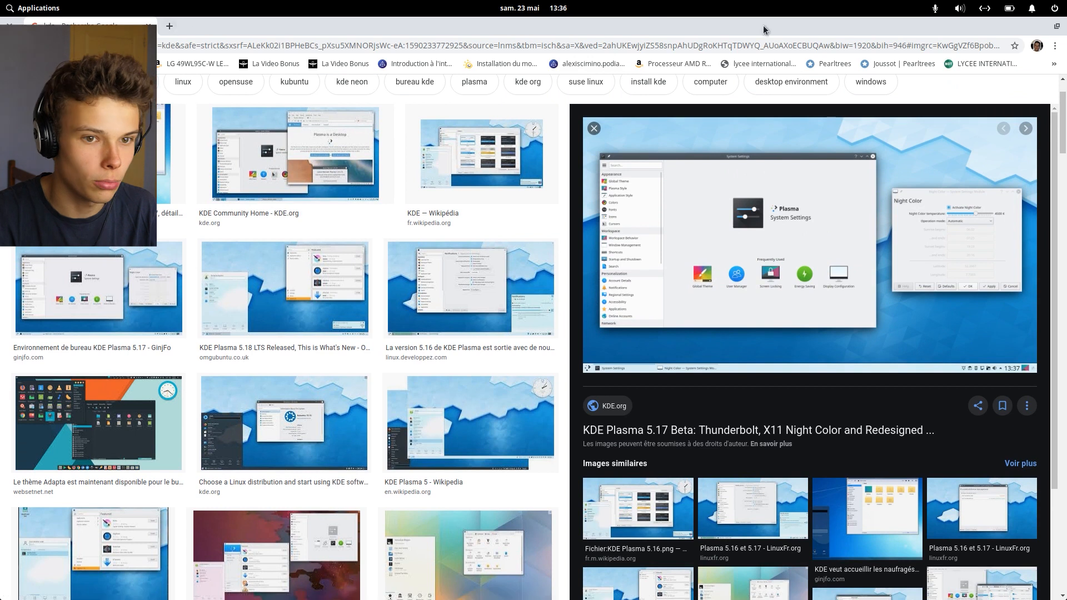
pyautogui.click(585, 584)
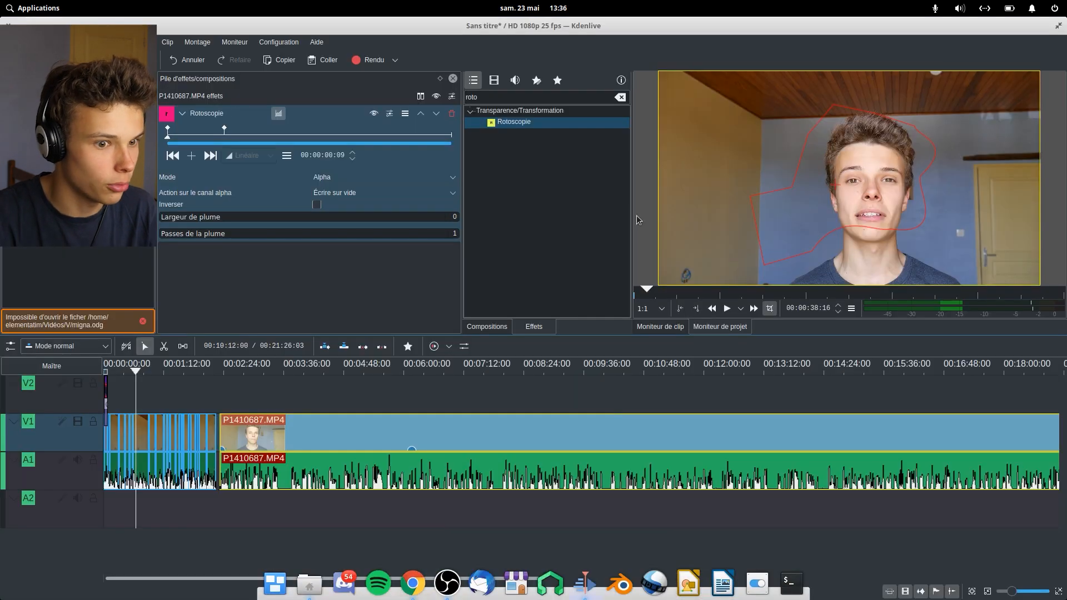
# Step: Deselect the Rotoscopie clip and preview the migna.png overlay at the start of the timeline
pyautogui.moveTo(186, 370); pyautogui.dragTo(305, 373)
pyautogui.click(434, 405)
pyautogui.moveTo(192, 367); pyautogui.dragTo(88, 353)
pyautogui.scroll(5, 417, 512)
pyautogui.scroll(15, 390, 500)
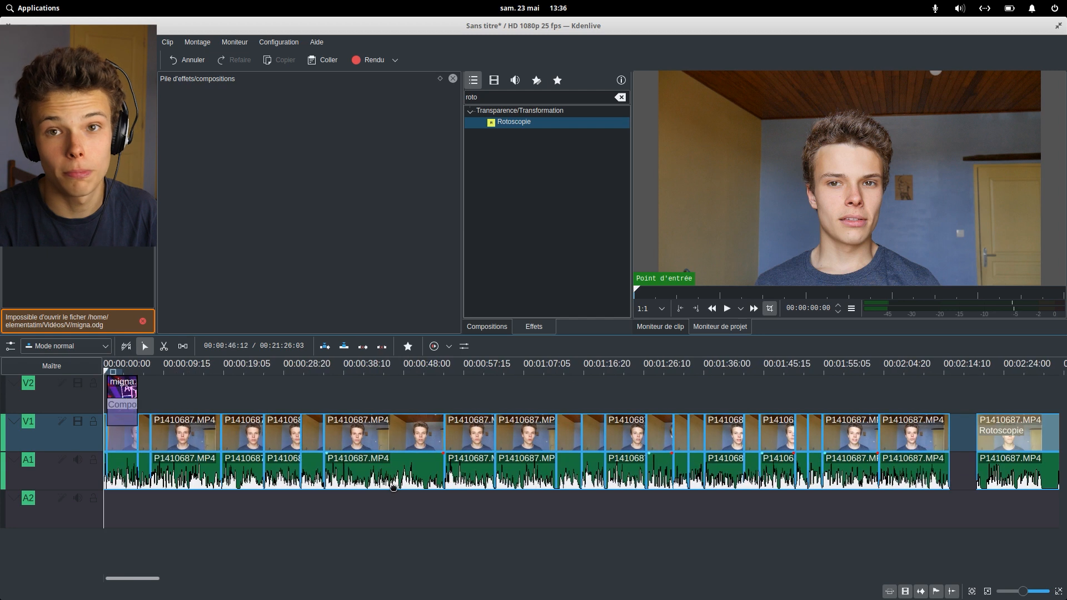
pyautogui.click(116, 371)
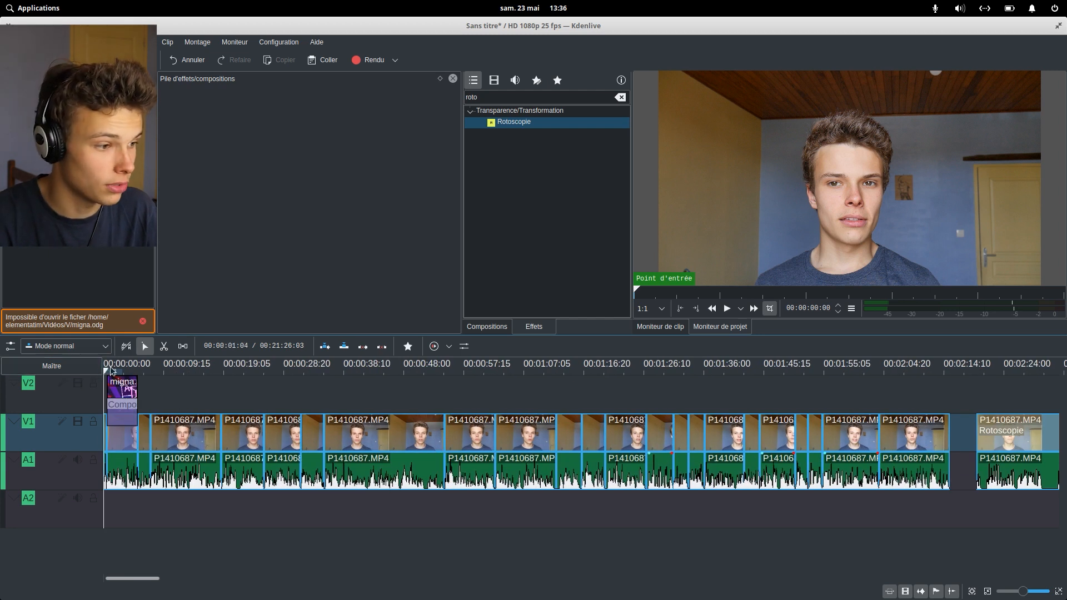
pyautogui.moveTo(116, 371); pyautogui.dragTo(121, 370)
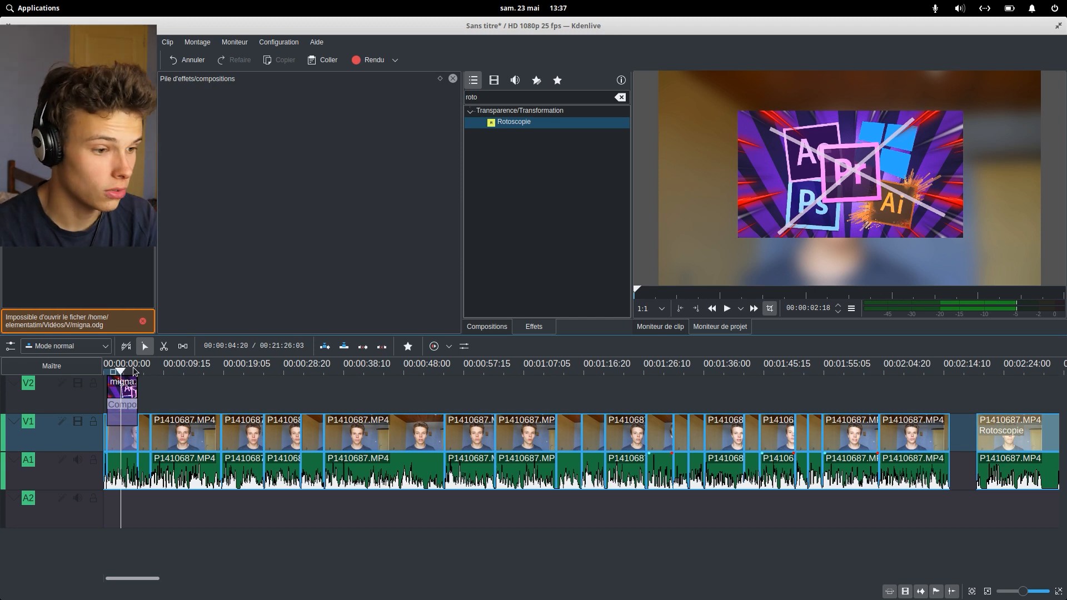
# Step: Remove the empty space on V1 just before the long Rotoscopie clip
pyautogui.scroll(-10, 290, 483)
pyautogui.scroll(3, 290, 483)
pyautogui.scroll(1, 417, 467)
pyautogui.rightClick(353, 435)
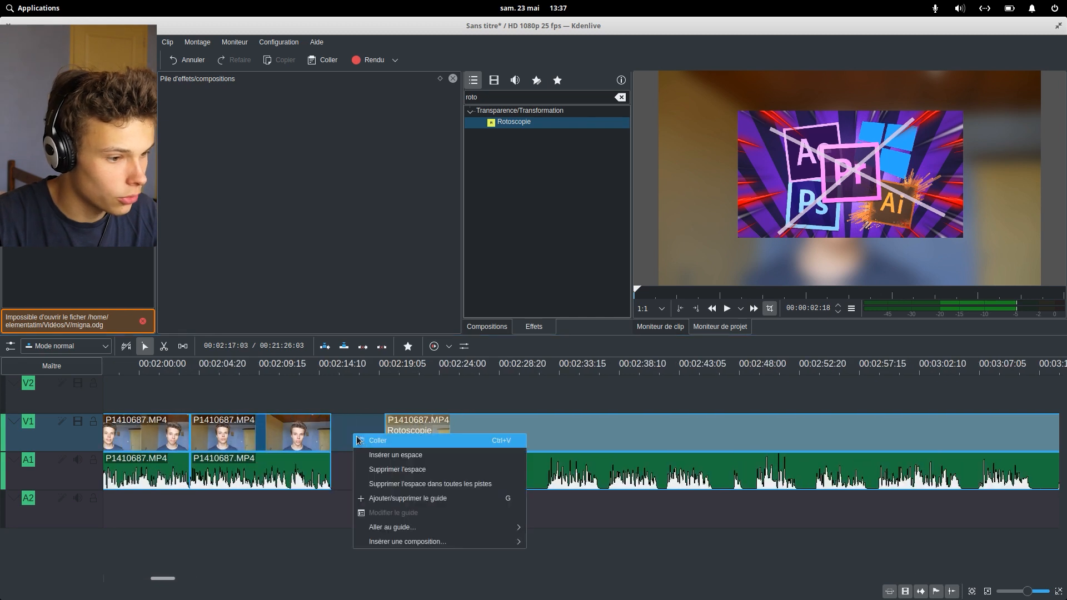
pyautogui.click(380, 470)
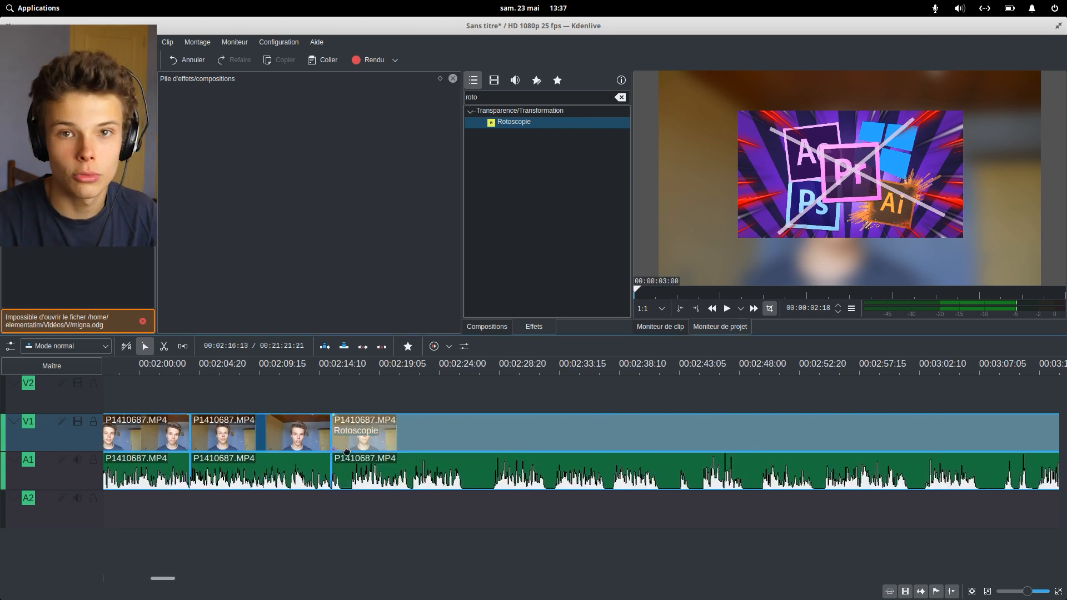
# Step: Delete the P1410687.MP4 clip directly before the Rotoscopie clip and remove the space it leaves
pyautogui.scroll(3, 358, 461)
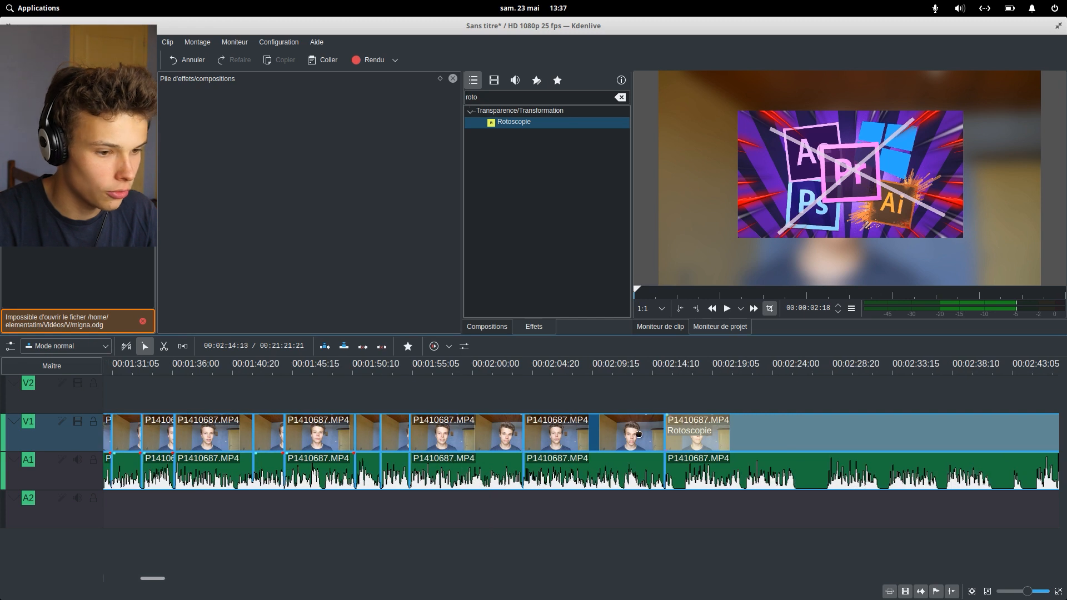
pyautogui.rightClick(611, 443)
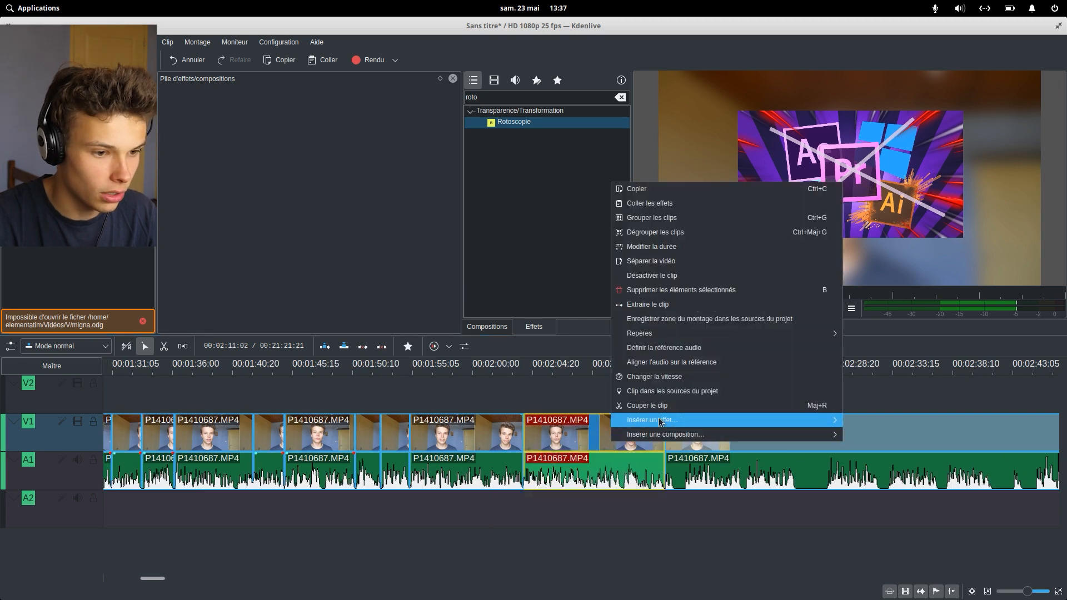
pyautogui.click(668, 290)
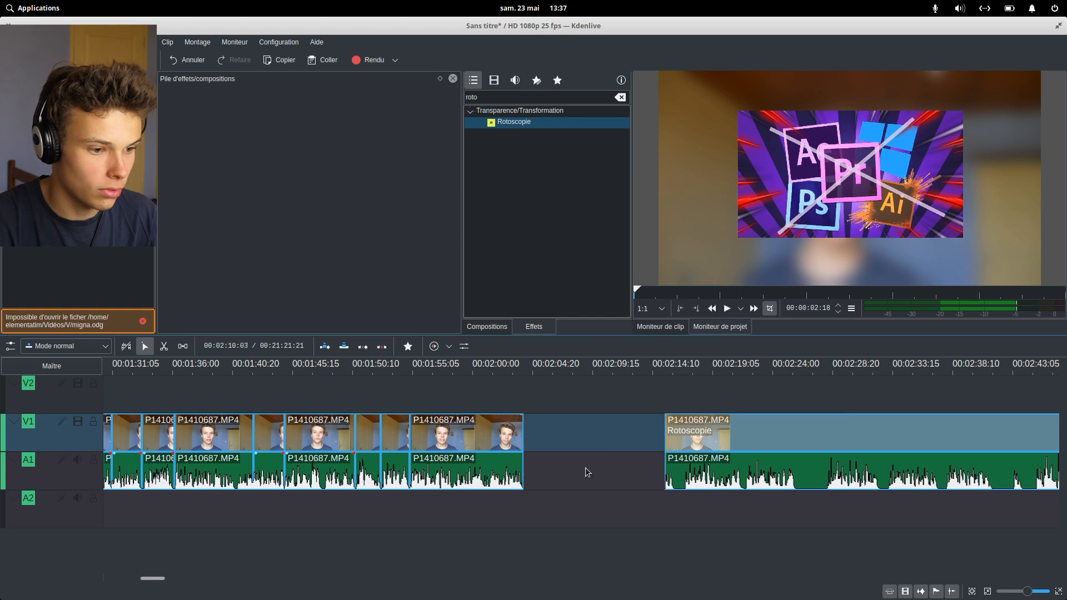
pyautogui.rightClick(626, 427)
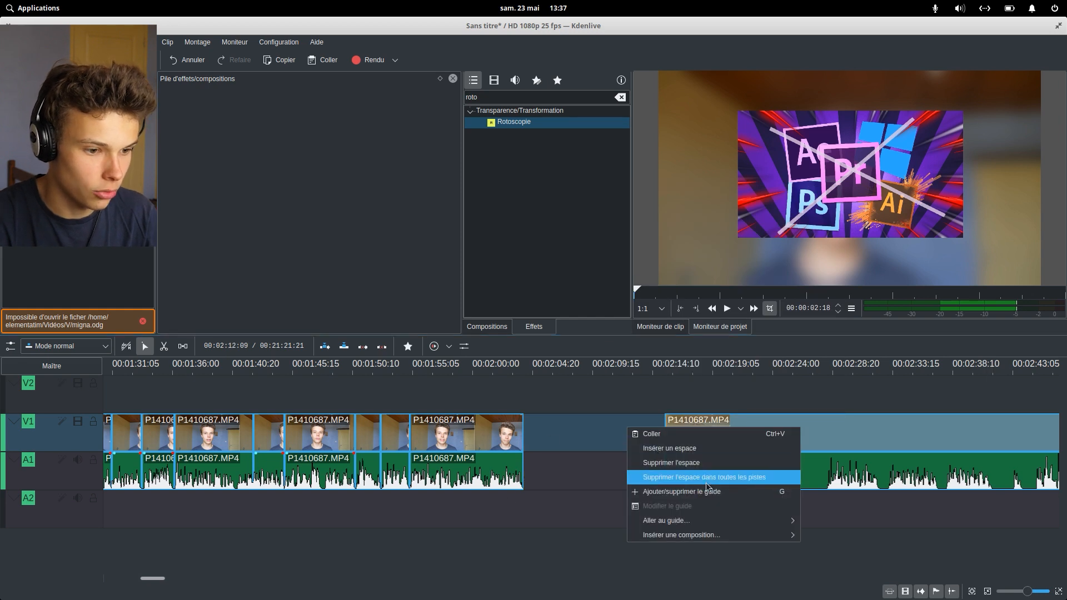
pyautogui.click(673, 465)
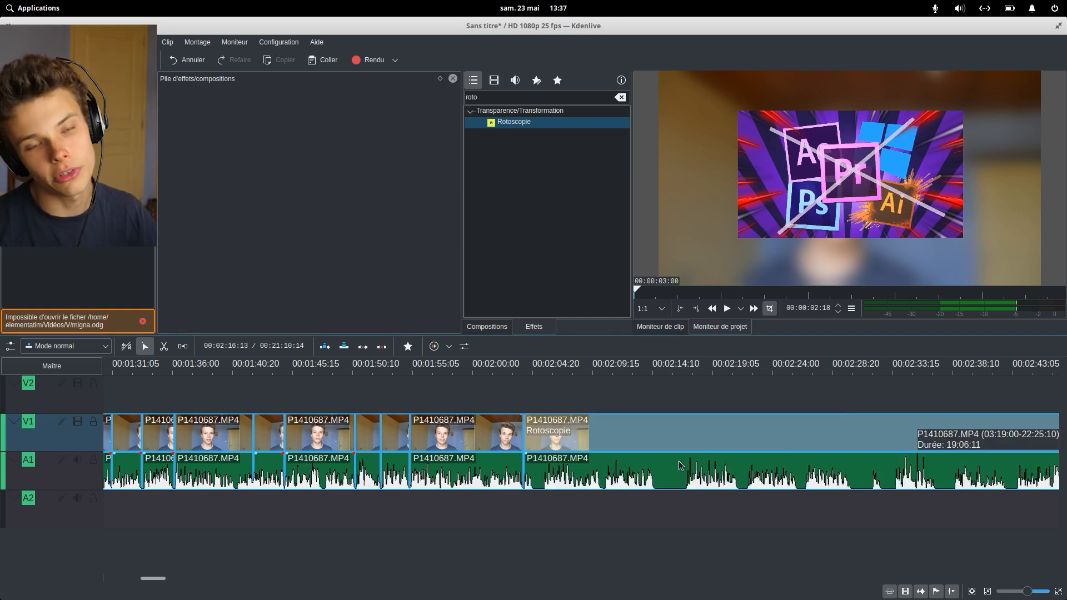
# Step: Play the project from the migna.png overlay near the start of the timeline
pyautogui.scroll(7, 721, 443)
pyautogui.scroll(-7, 721, 443)
pyautogui.hscroll(-8, 721, 443)
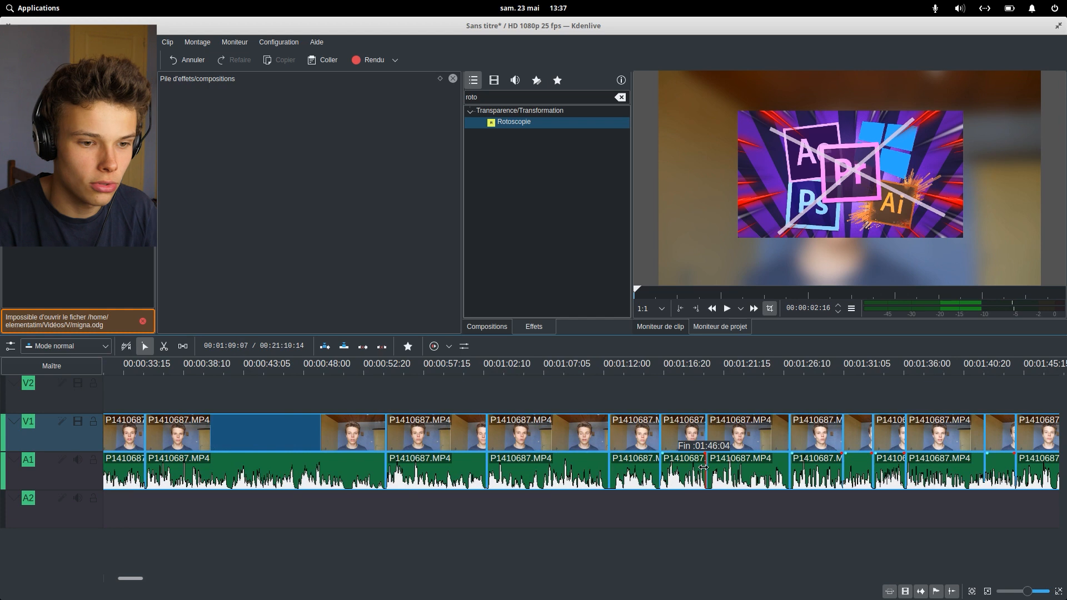
pyautogui.click(727, 308)
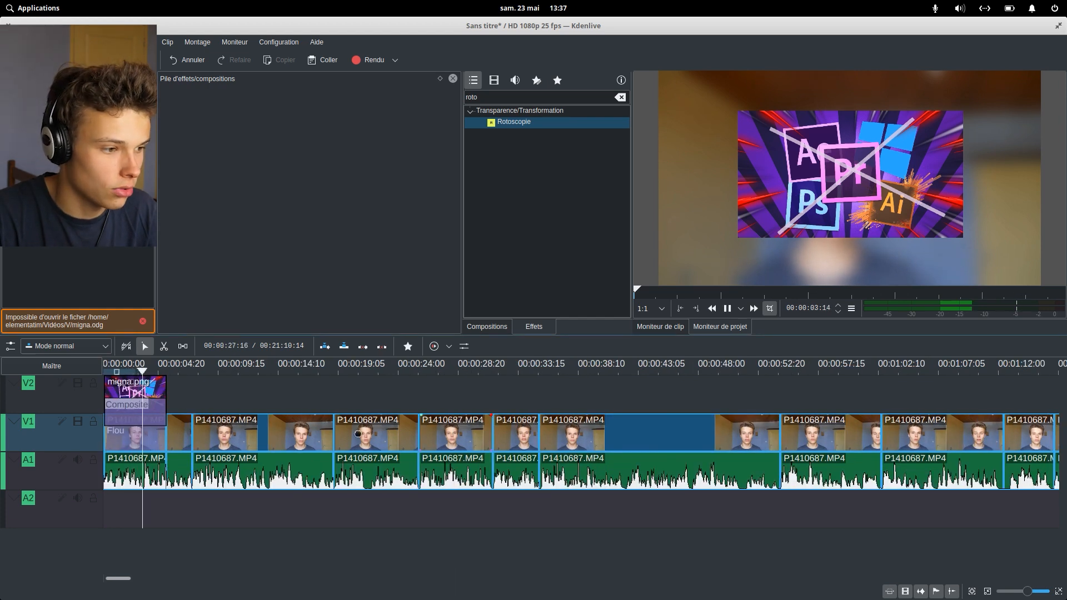